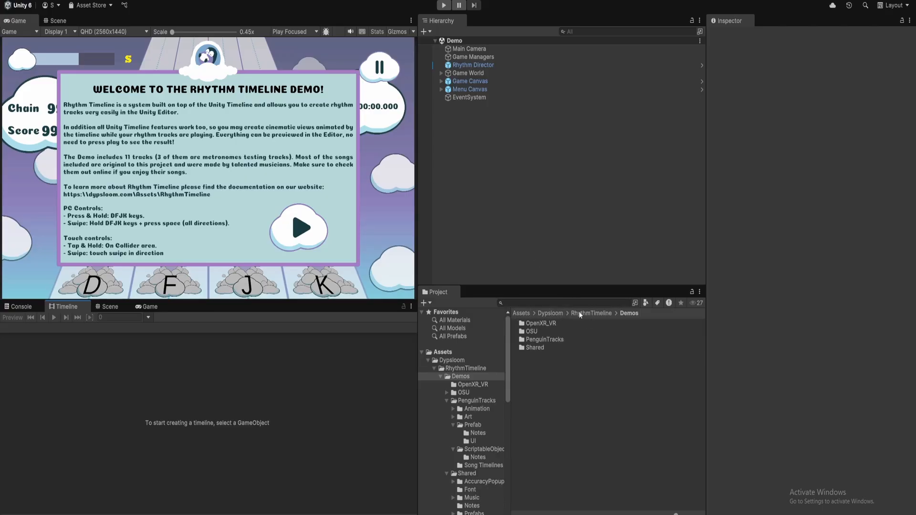
Look inside the OpenXR_VR and OSU demo folders in the Project window
{"action": "double_click", "coordinate": [551, 324]}
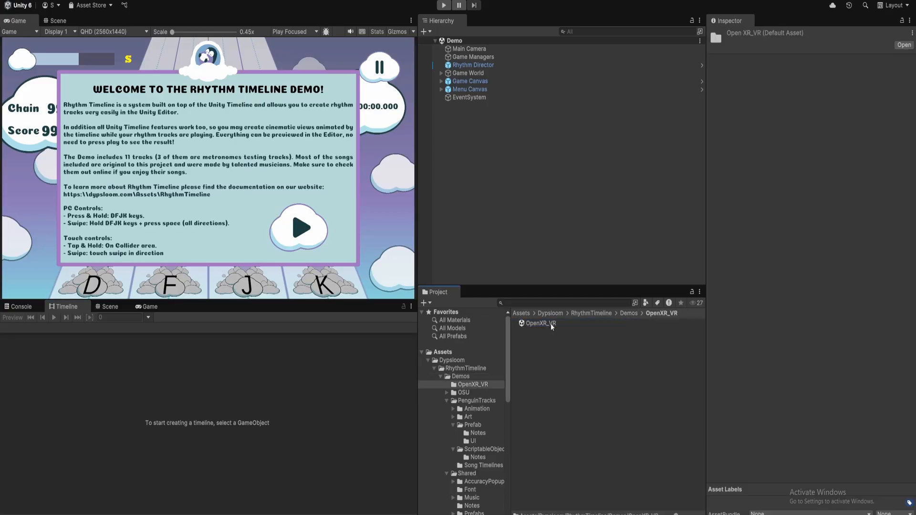
{"action": "left_click", "coordinate": [629, 313]}
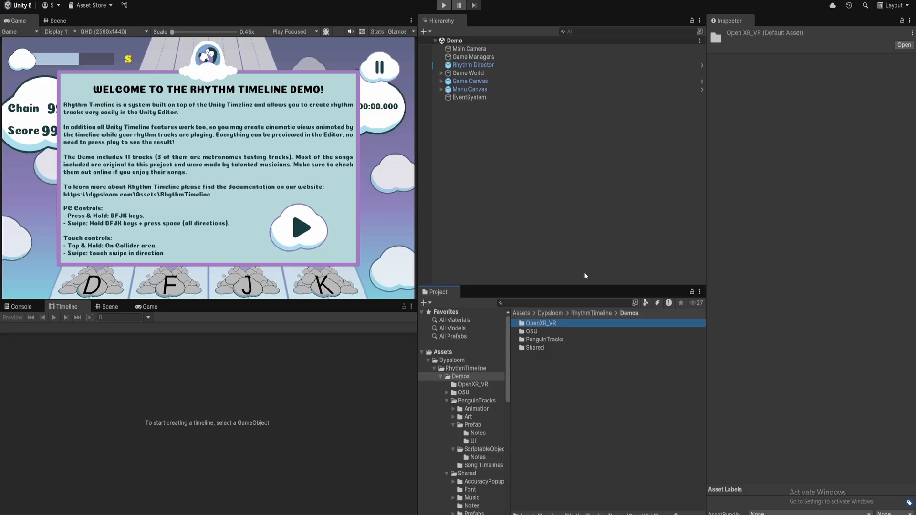
{"action": "left_click", "coordinate": [550, 333]}
{"action": "double_click", "coordinate": [542, 331]}
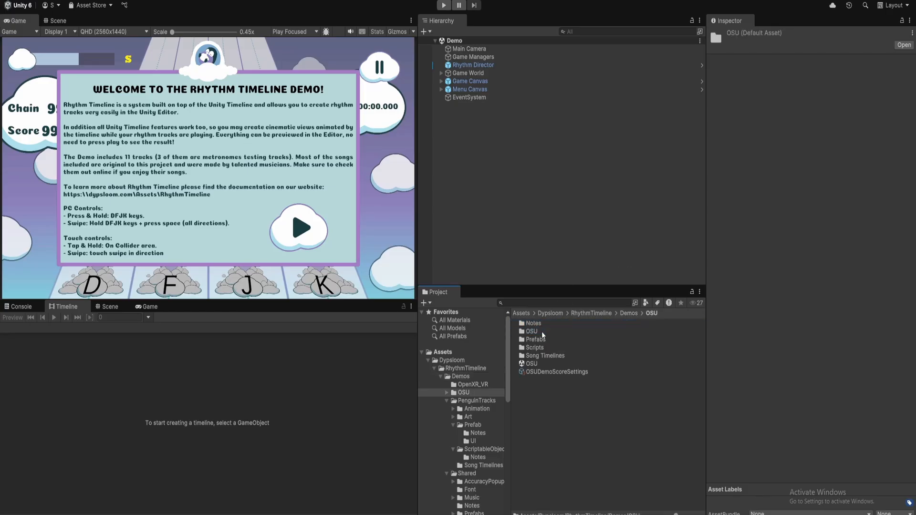
Open the PenguinTracks demo folder and run the Demo scene in play mode
{"action": "left_click", "coordinate": [629, 314]}
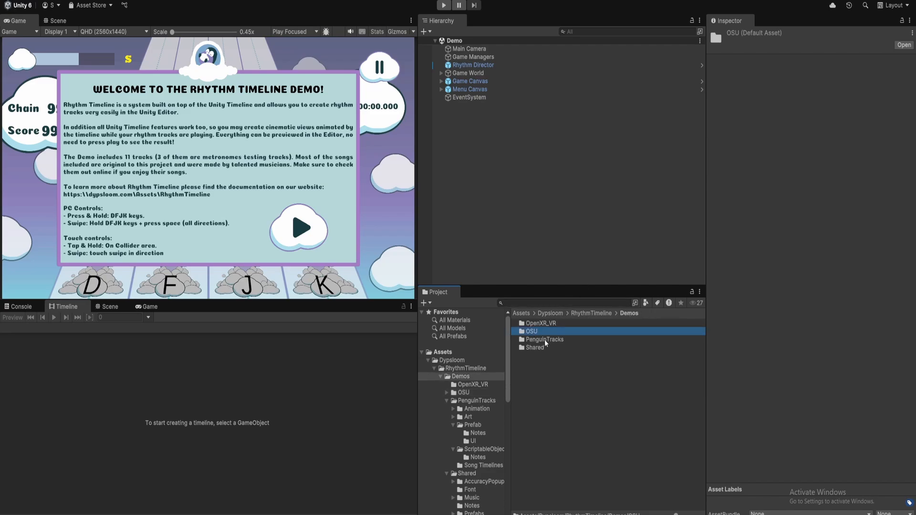
{"action": "double_click", "coordinate": [545, 340]}
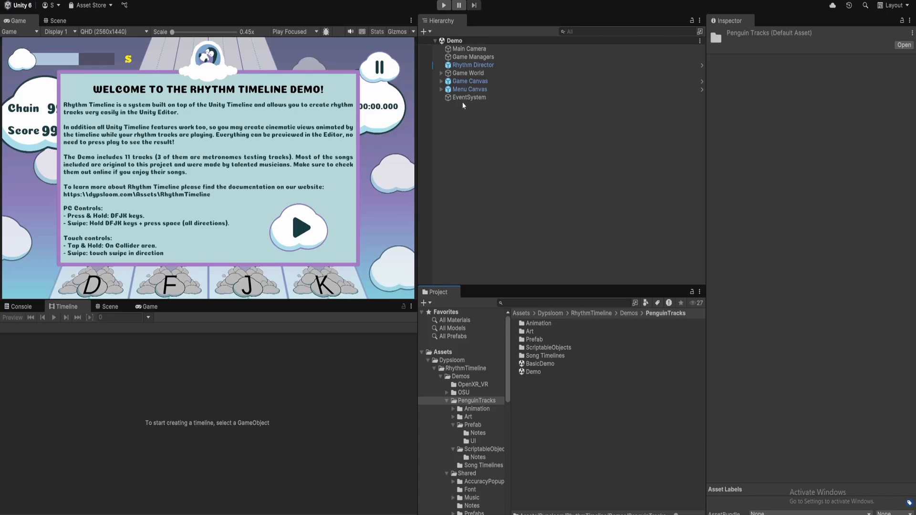
{"action": "left_click", "coordinate": [444, 5]}
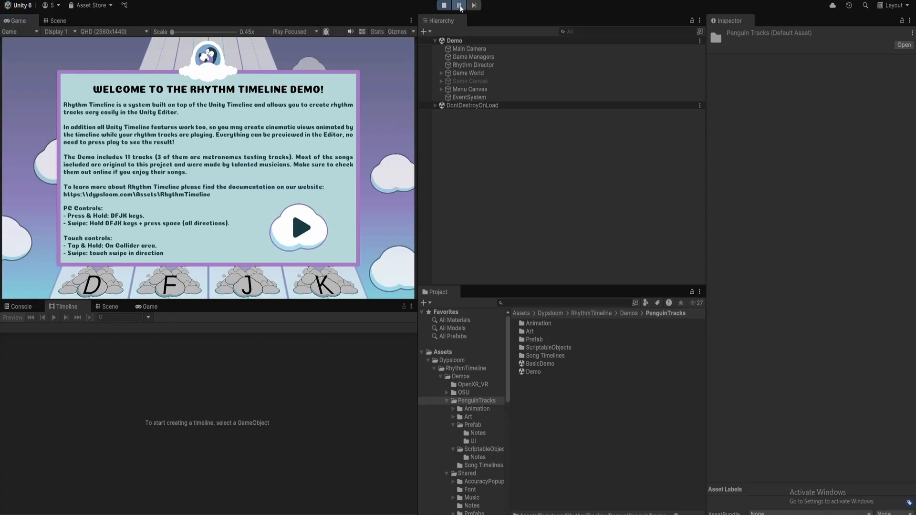
Set the Game view to Play Maximized and continue past the welcome panel
{"action": "left_click", "coordinate": [305, 32]}
{"action": "left_click", "coordinate": [312, 53]}
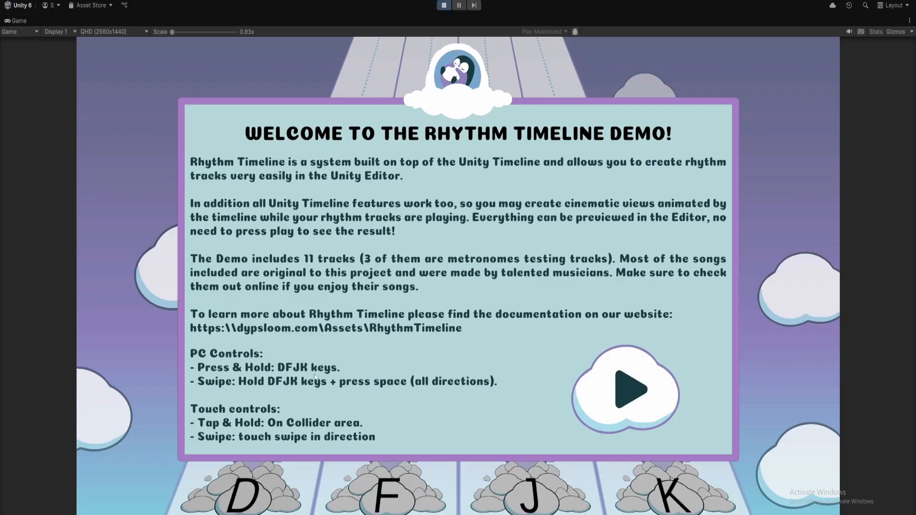
{"action": "left_click", "coordinate": [627, 391]}
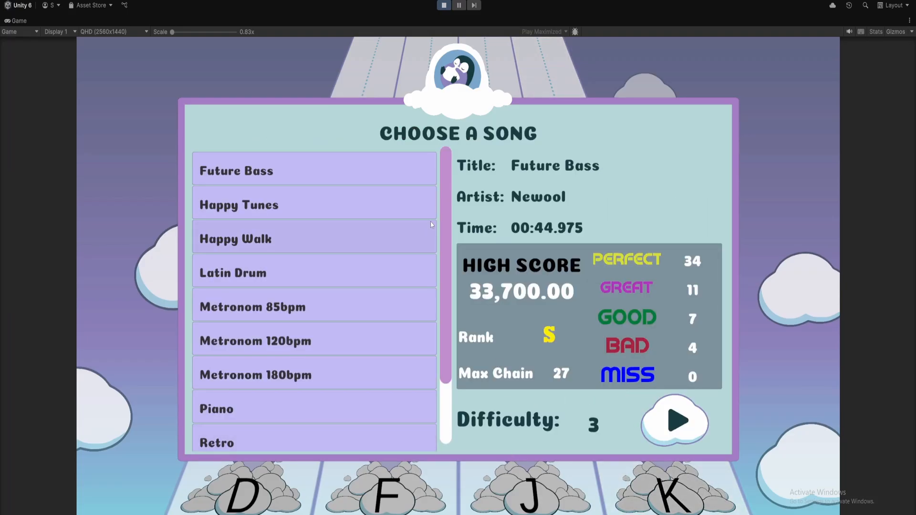
Preview Happy Tunes, Latin Drum and Metronom 120bpm, then start the Piano song
{"action": "left_click", "coordinate": [338, 204]}
{"action": "left_click", "coordinate": [332, 278]}
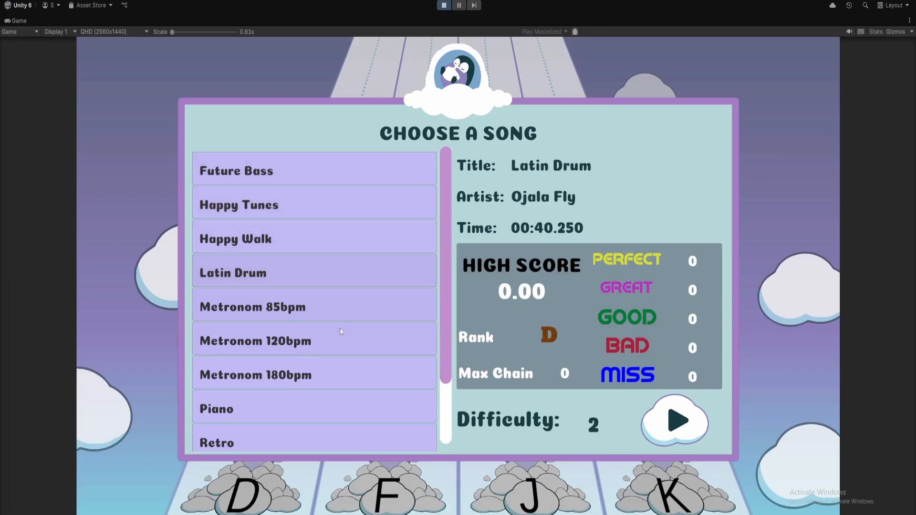
{"action": "left_click", "coordinate": [344, 342]}
{"action": "left_click", "coordinate": [319, 410]}
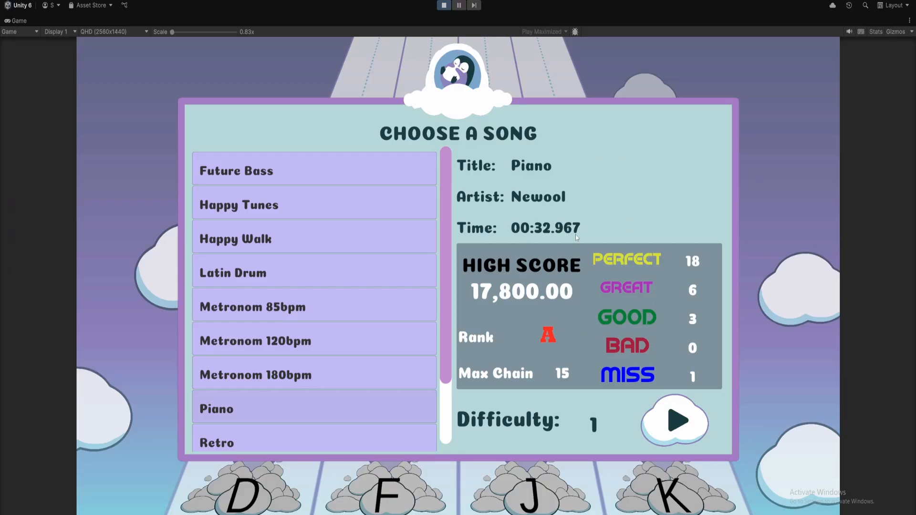
{"action": "left_click", "coordinate": [675, 422]}
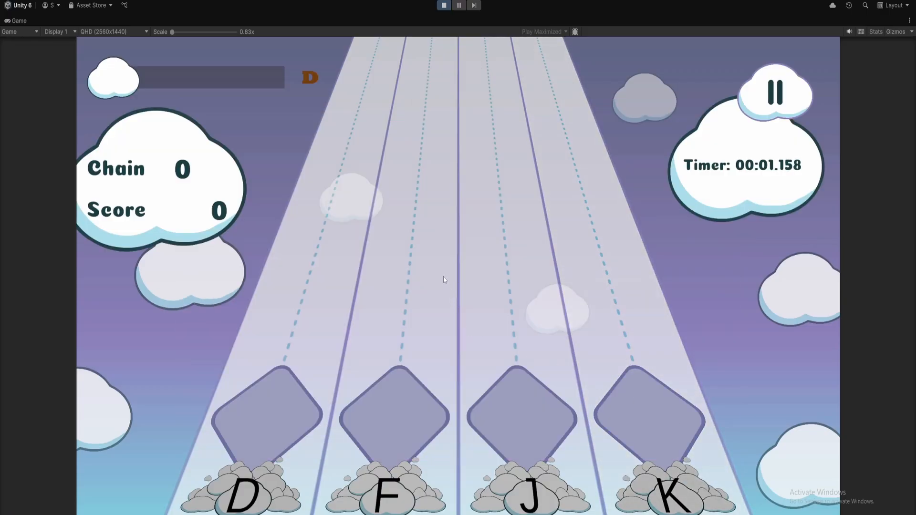
Tap the incoming D, F, J and K lane notes through the Piano song's opening
{"action": "key", "text": "d"}
{"action": "key", "text": "d"}
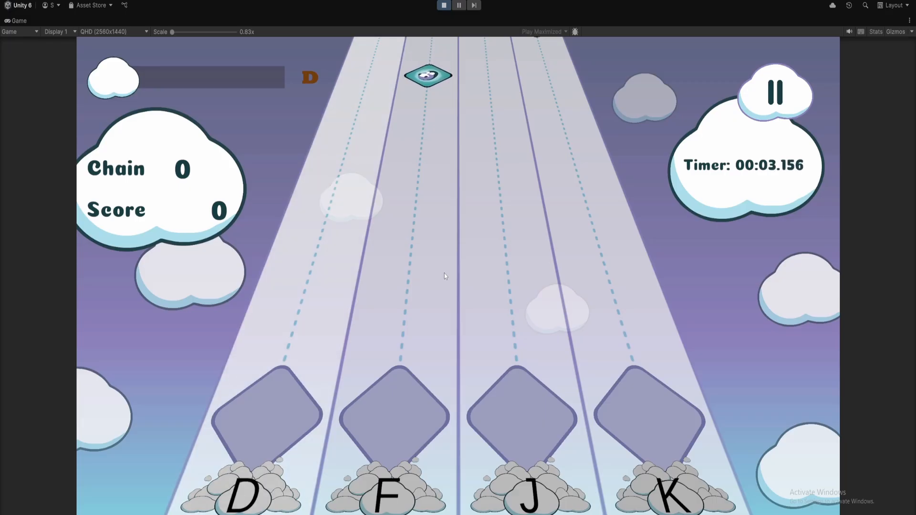
{"action": "key", "text": "f"}
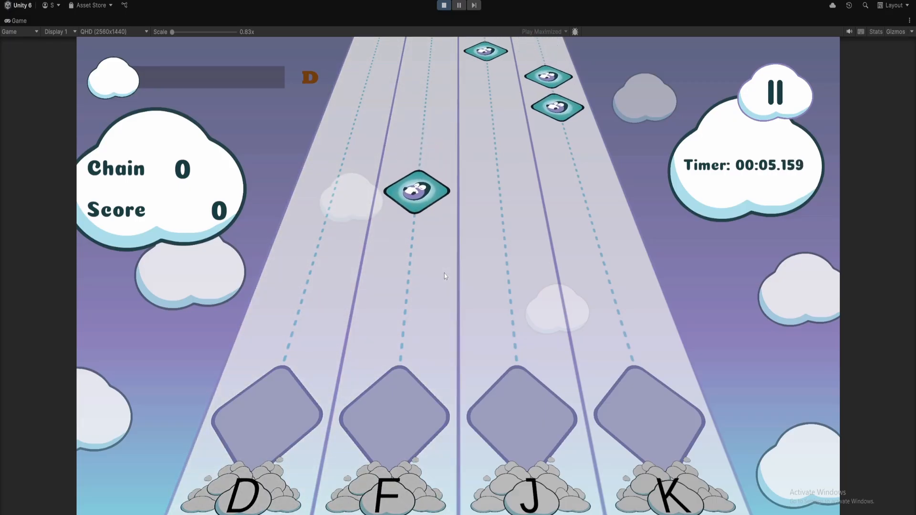
{"action": "key", "text": "k"}
{"action": "key", "text": "f"}
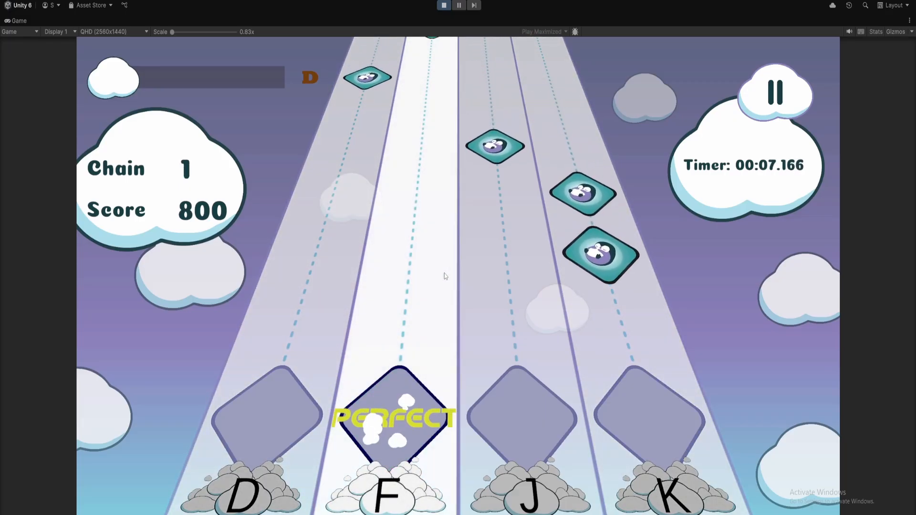
{"action": "key", "text": "k"}
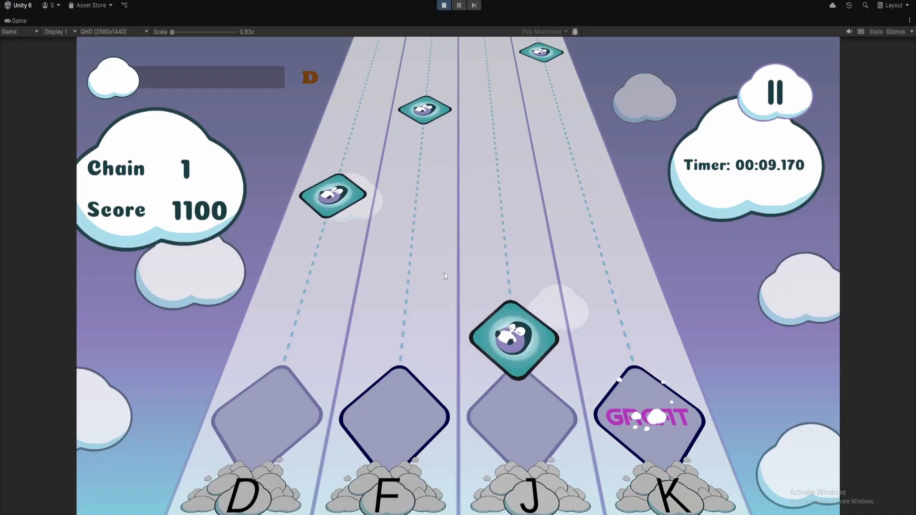
{"action": "key", "text": "d"}
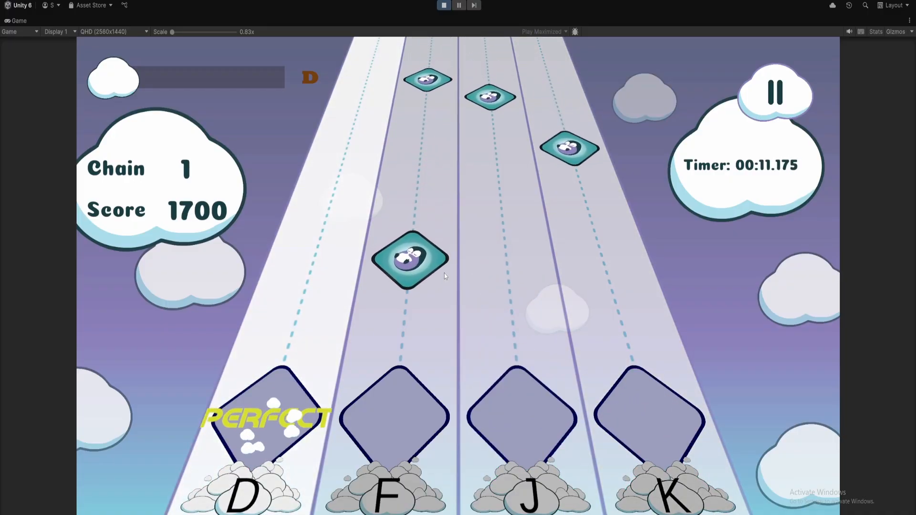
{"action": "key", "text": "f"}
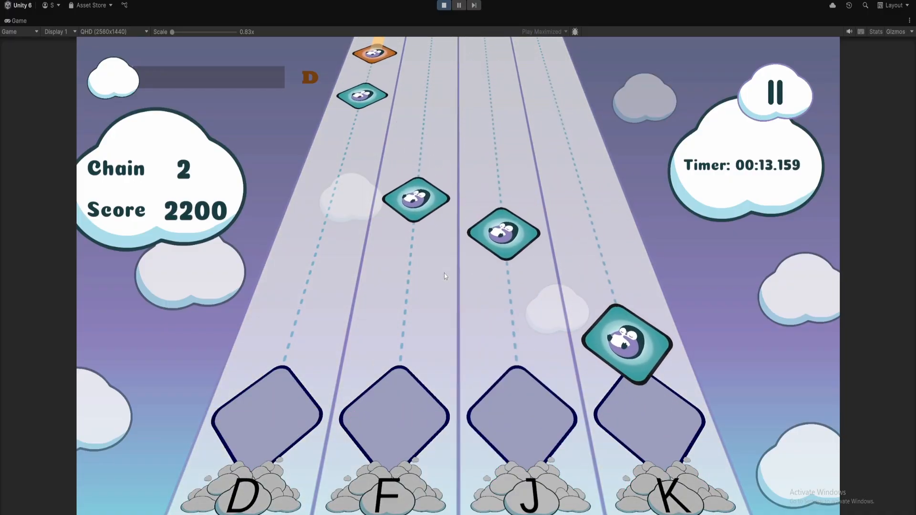
{"action": "key", "text": "k"}
{"action": "key", "text": "j"}
{"action": "key", "text": "f"}
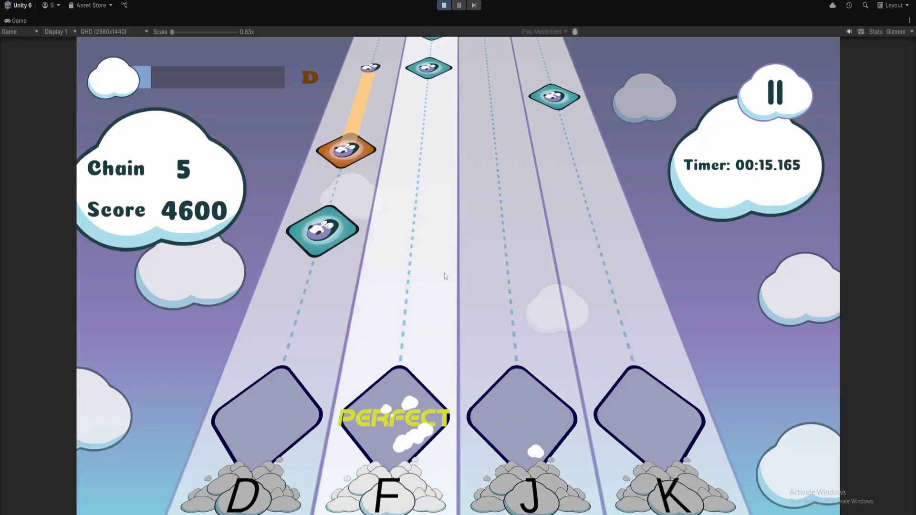
{"action": "key", "text": "d"}
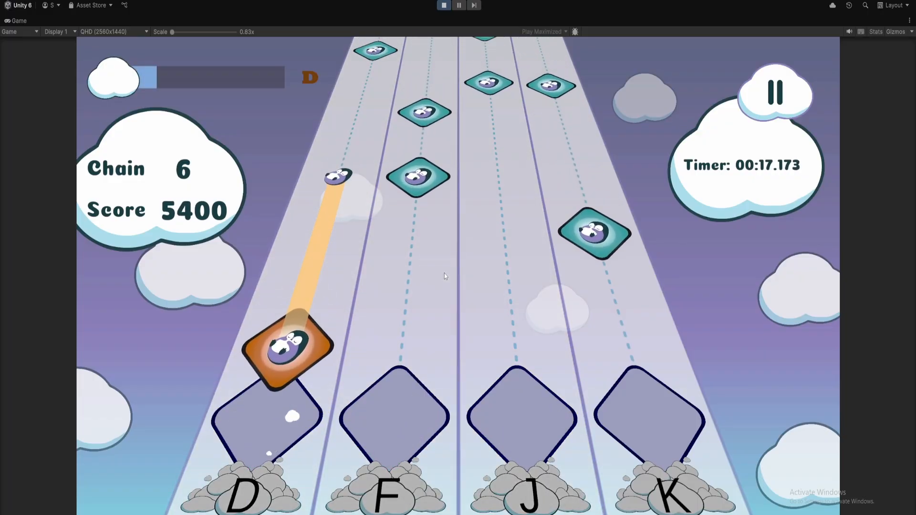
{"action": "key", "text": "k"}
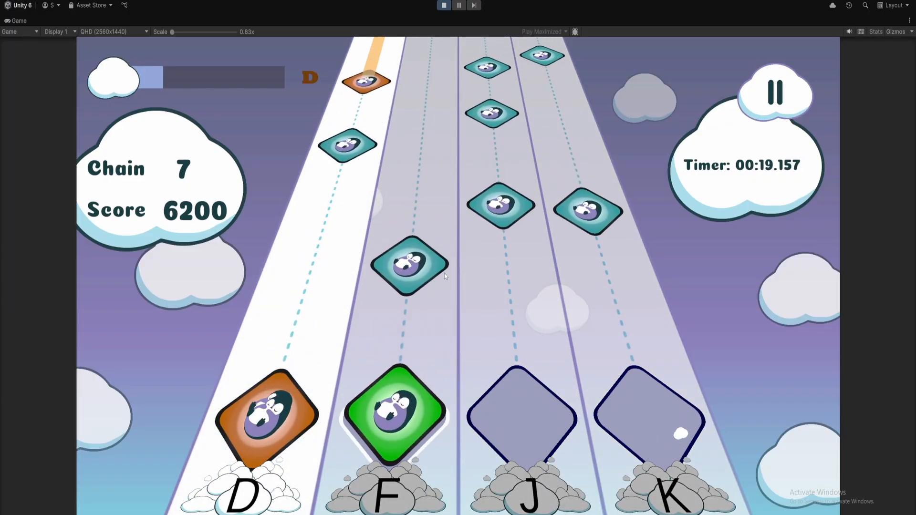
{"action": "key", "text": "f"}
{"action": "key", "text": "j"}
{"action": "key", "text": "k"}
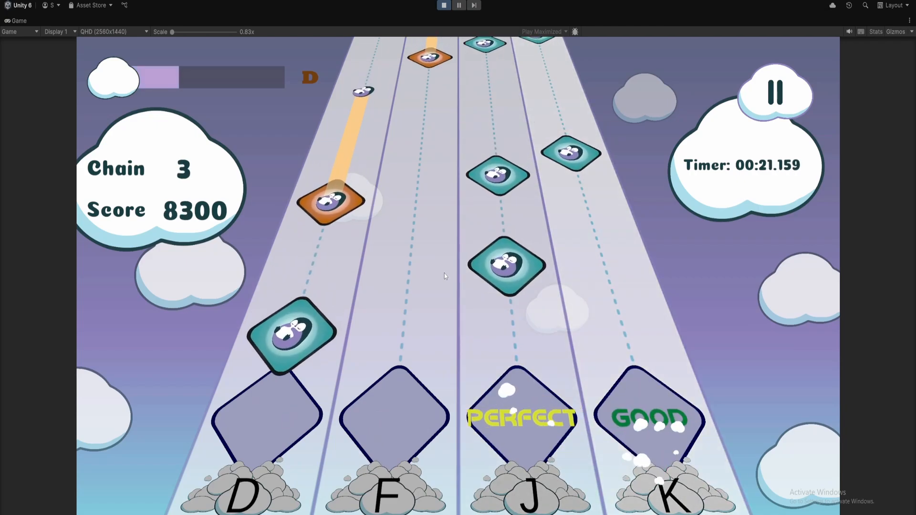
{"action": "key", "text": "d"}
{"action": "key", "text": "j"}
Play the closing hold notes on D, F and J until SONG CLEARED shows 15,500, rank B
{"action": "key", "text": "d"}
{"action": "key", "text": "j"}
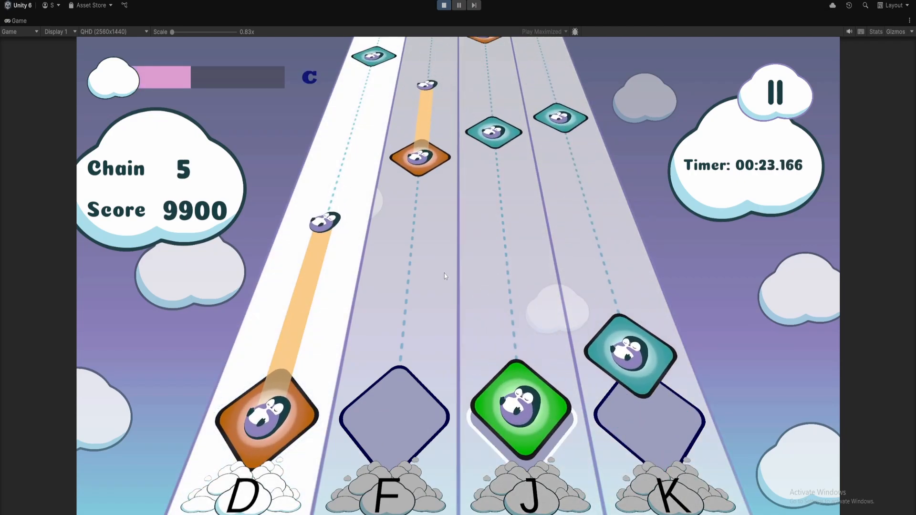
{"action": "key", "text": "k"}
{"action": "key", "text": "f"}
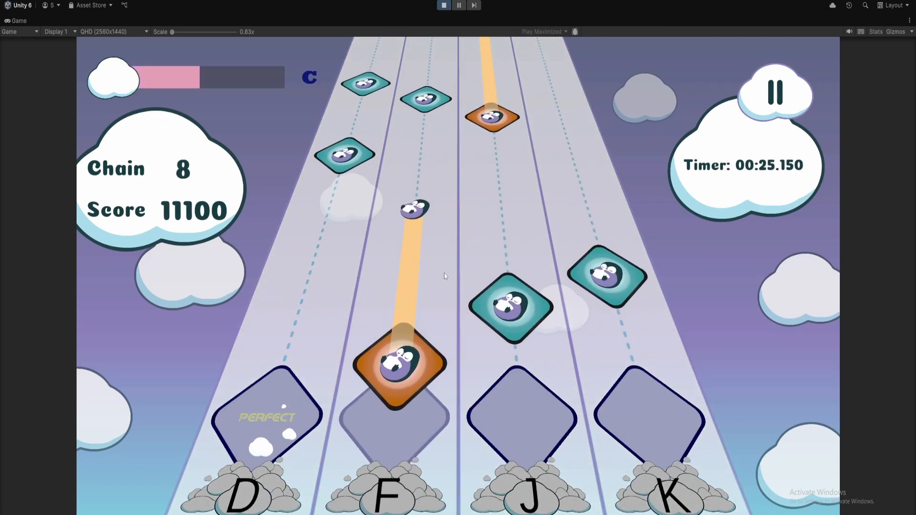
{"action": "key", "text": "j"}
{"action": "key", "text": "k"}
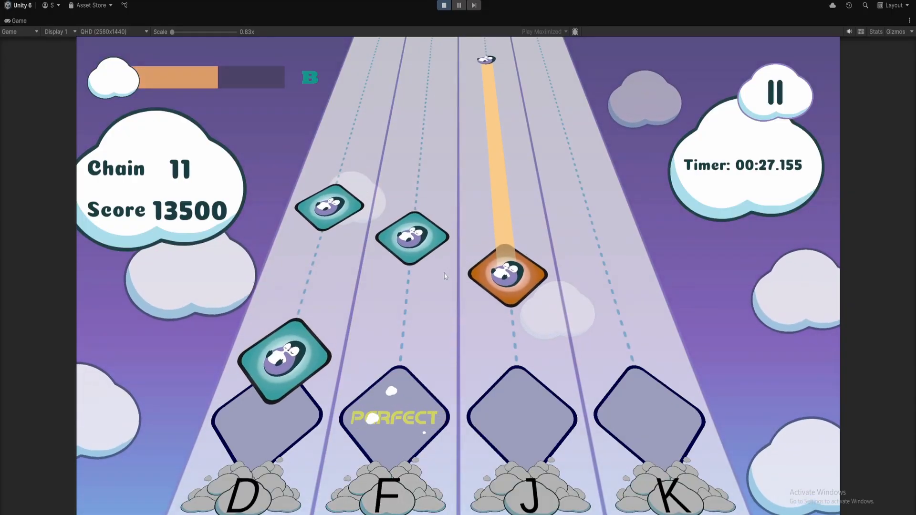
{"action": "key", "text": "d"}
{"action": "key", "text": "j"}
{"action": "key", "text": "f"}
{"action": "key", "text": "d"}
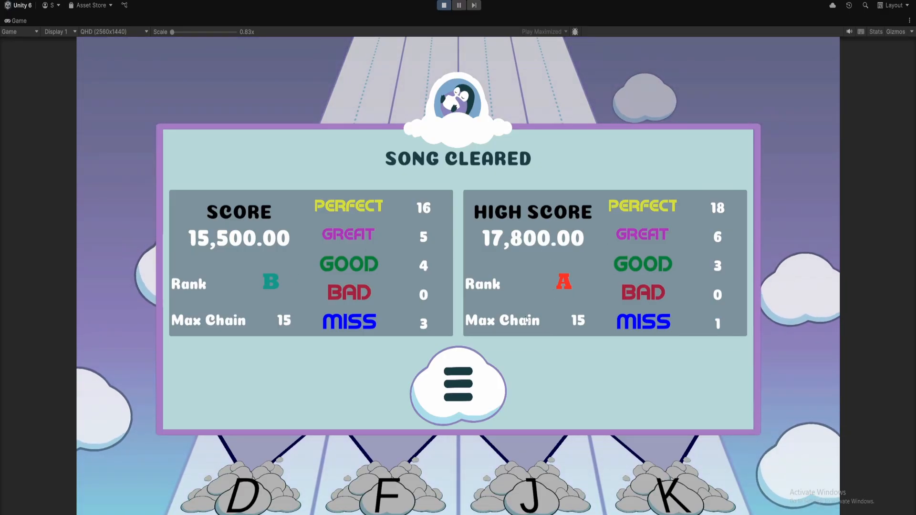
Leave the results screen, stop play mode and enlarge the Timeline panel slightly
{"action": "left_click", "coordinate": [436, 399]}
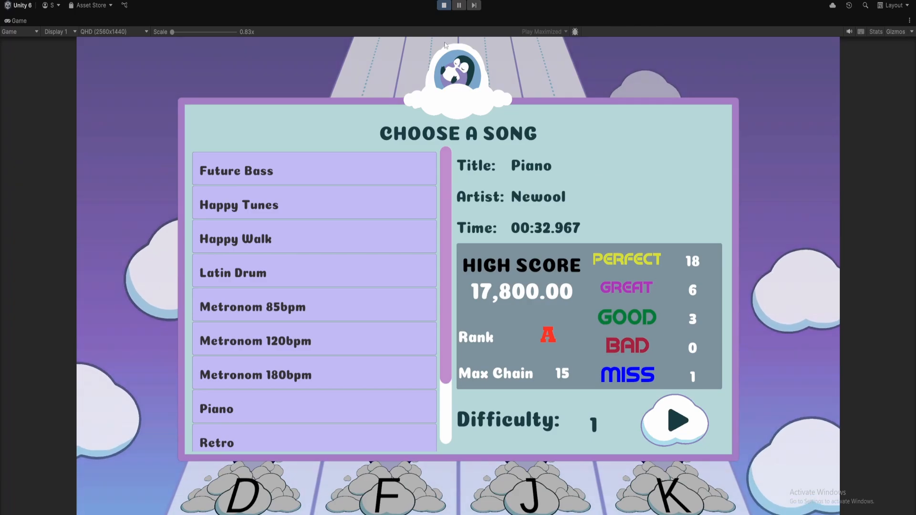
{"action": "left_click", "coordinate": [443, 5]}
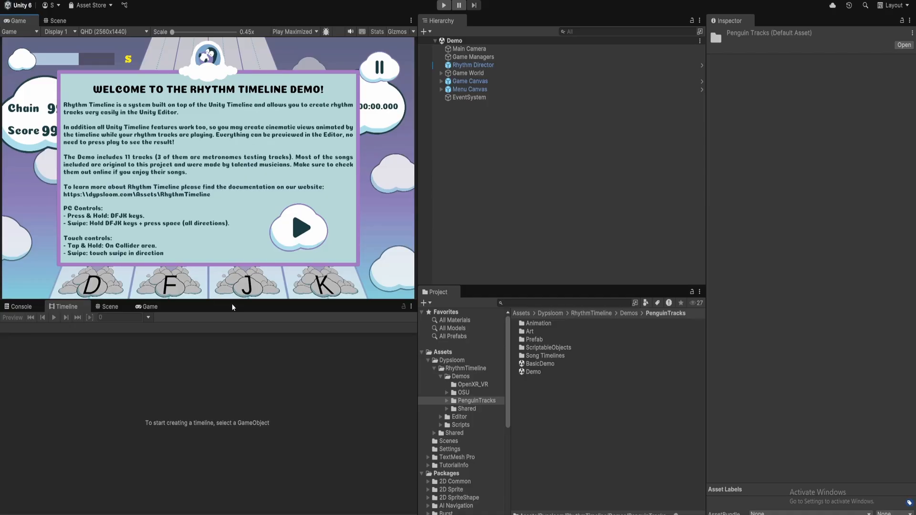
{"action": "left_click_drag", "start_coordinate": [253, 302], "coordinate": [254, 289]}
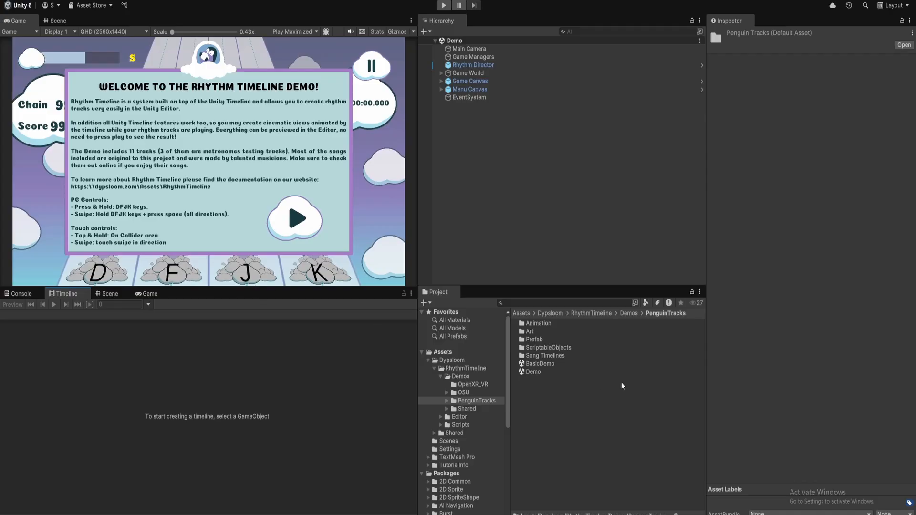
Open the Demos > OSU folder and select the OSU scene
{"action": "left_click", "coordinate": [629, 313]}
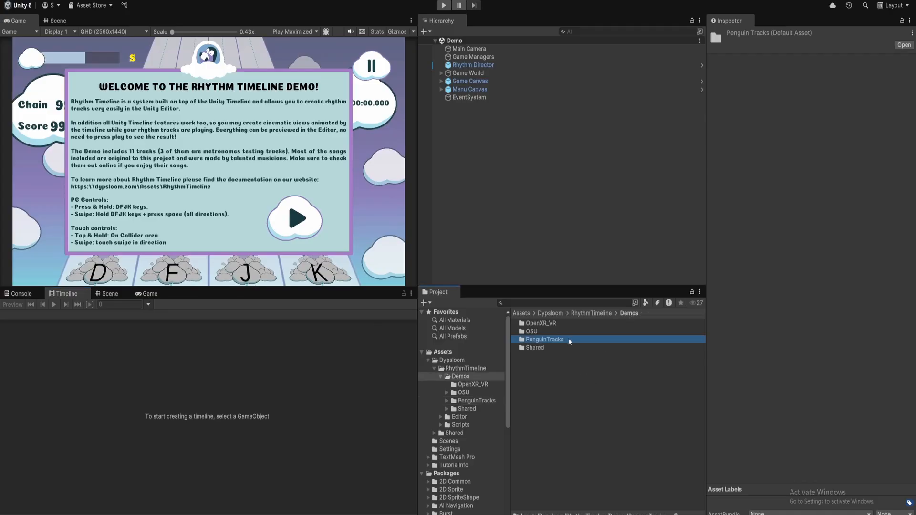
{"action": "double_click", "coordinate": [534, 331]}
{"action": "left_click", "coordinate": [541, 365]}
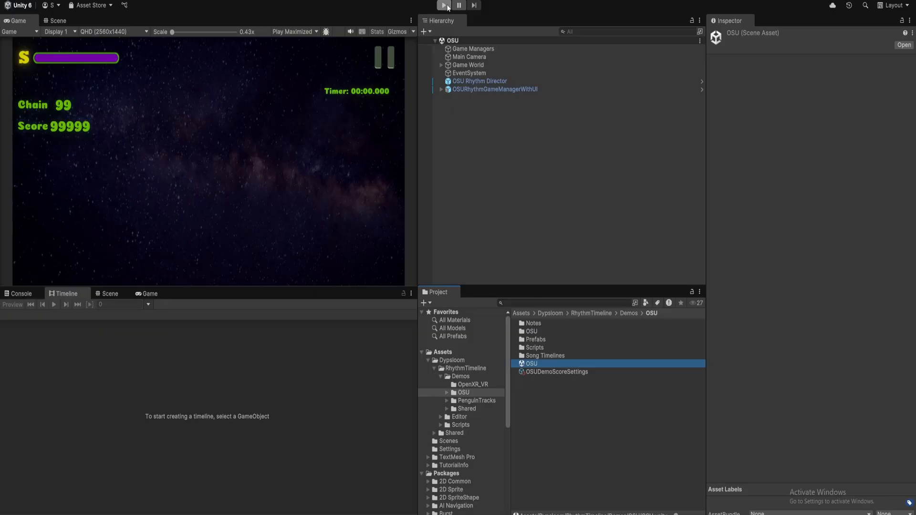
Run the OSU demo and start the Future Bass song
{"action": "left_click", "coordinate": [444, 5]}
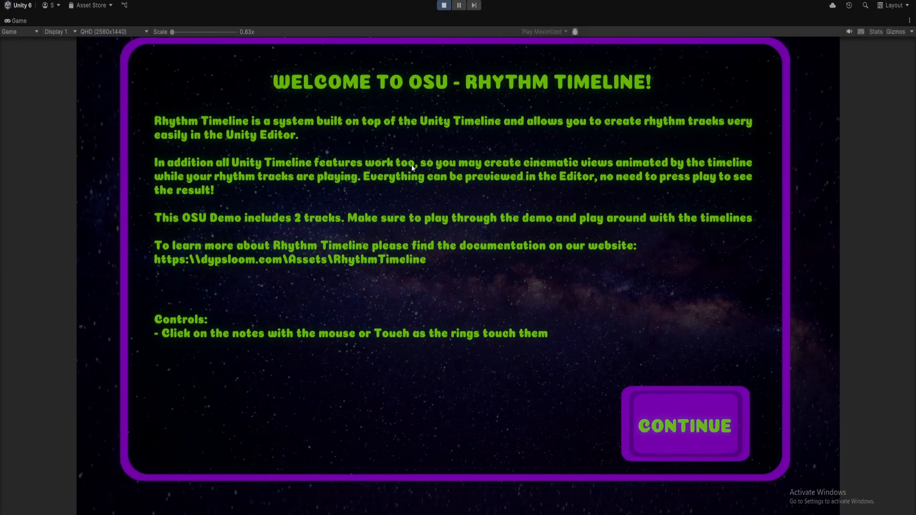
{"action": "left_click", "coordinate": [675, 436]}
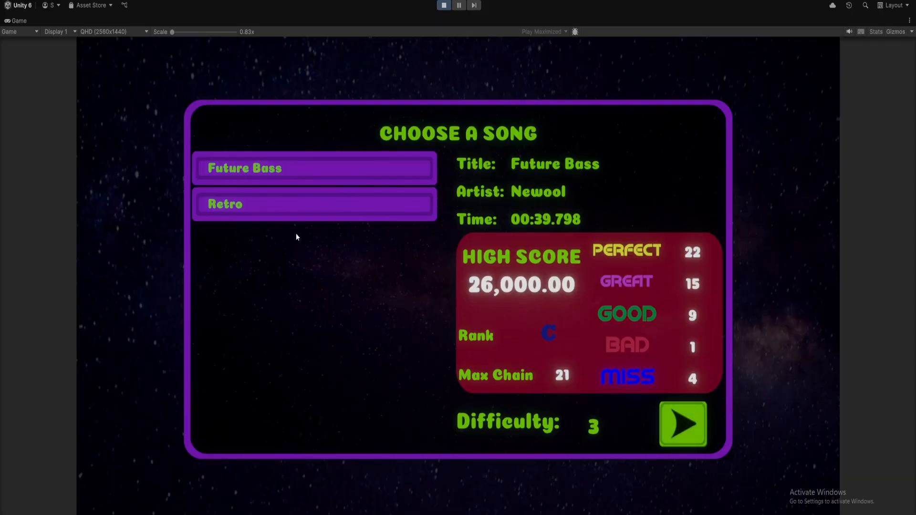
{"action": "left_click", "coordinate": [685, 425]}
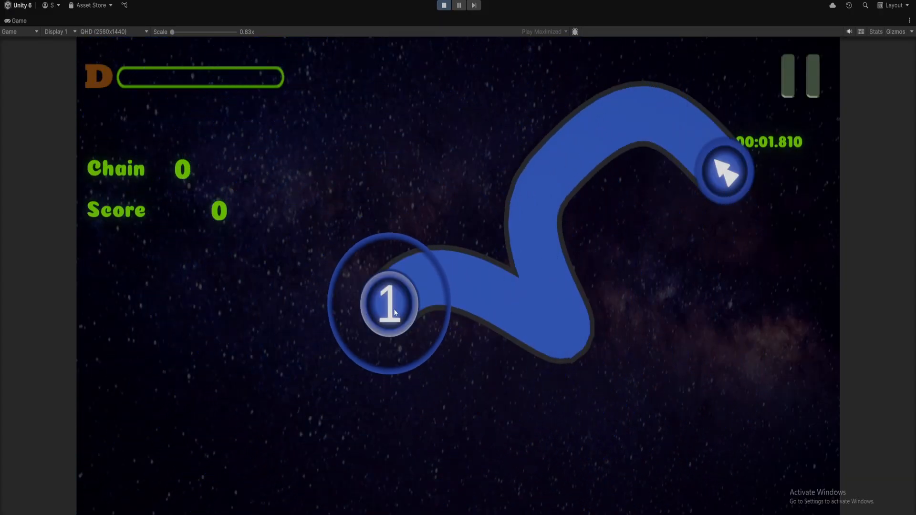
Hit the opening Future Bass notes and sliders, including the seven-note stack
{"action": "mouse_move", "coordinate": [394, 313]}
{"action": "left_mouse_down"}
{"action": "mouse_move", "coordinate": [443, 293]}
{"action": "mouse_move", "coordinate": [549, 331]}
{"action": "mouse_move", "coordinate": [539, 246]}
{"action": "mouse_move", "coordinate": [625, 126]}
{"action": "mouse_move", "coordinate": [718, 169]}
{"action": "mouse_move", "coordinate": [650, 139]}
{"action": "mouse_move", "coordinate": [542, 211]}
{"action": "mouse_move", "coordinate": [555, 337]}
{"action": "mouse_move", "coordinate": [407, 298]}
{"action": "mouse_move", "coordinate": [373, 312]}
{"action": "left_mouse_up"}
{"action": "left_click", "coordinate": [333, 356]}
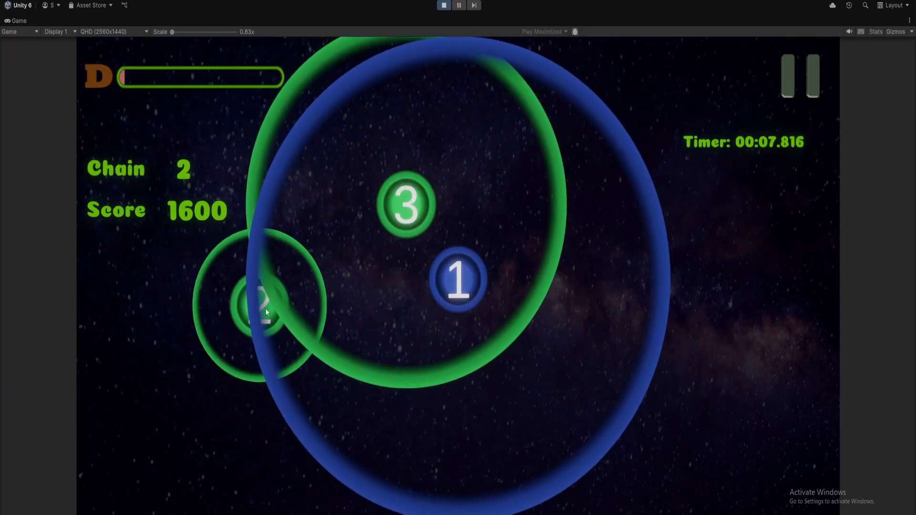
{"action": "left_click", "coordinate": [265, 309]}
{"action": "left_click", "coordinate": [401, 208]}
{"action": "left_click", "coordinate": [453, 280]}
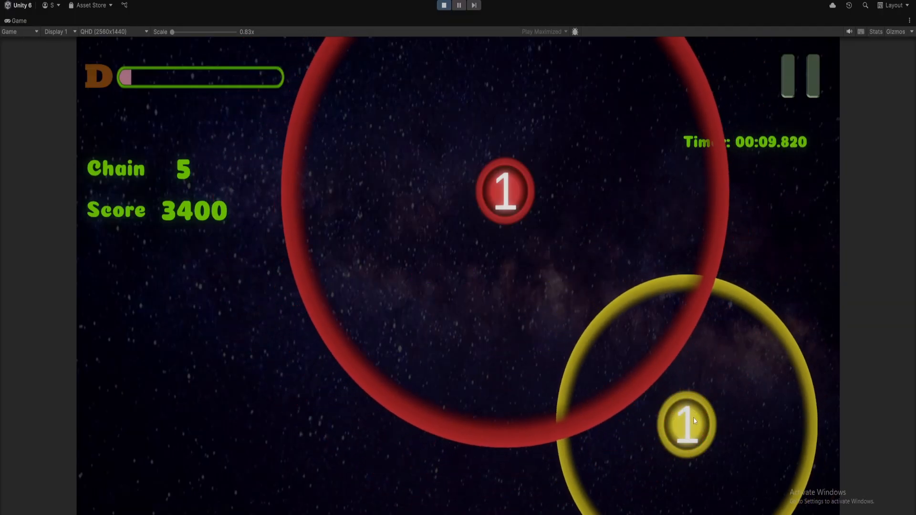
{"action": "left_click", "coordinate": [691, 421]}
{"action": "left_click", "coordinate": [507, 188]}
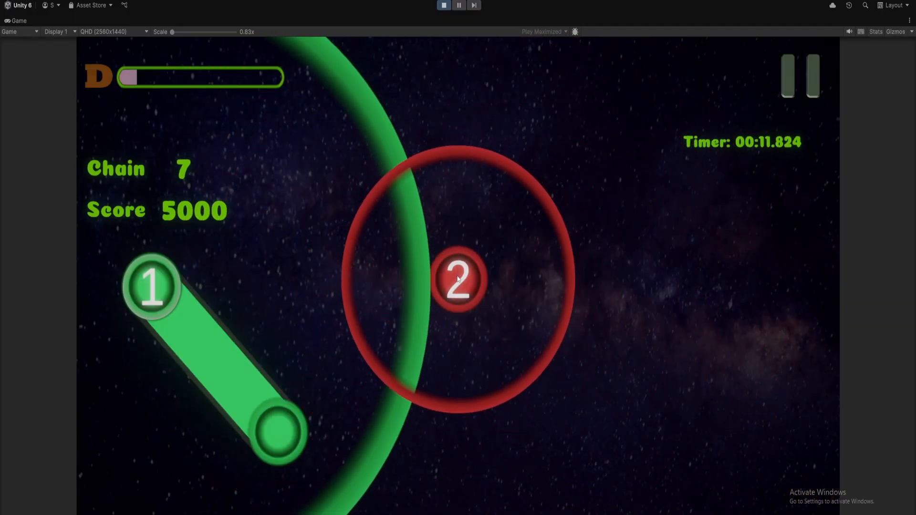
{"action": "left_click", "coordinate": [457, 279]}
{"action": "left_click_drag", "start_coordinate": [167, 305], "coordinate": [282, 431]}
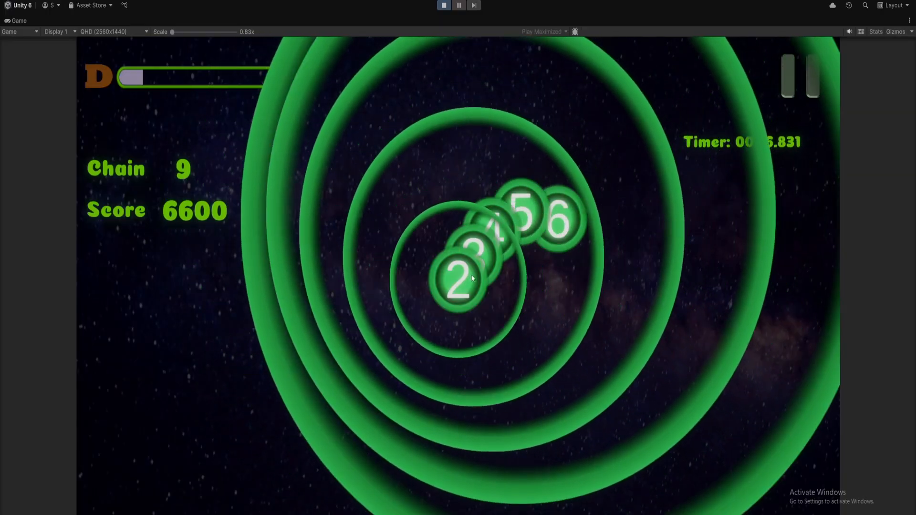
{"action": "left_click", "coordinate": [464, 277]}
{"action": "left_click", "coordinate": [475, 258]}
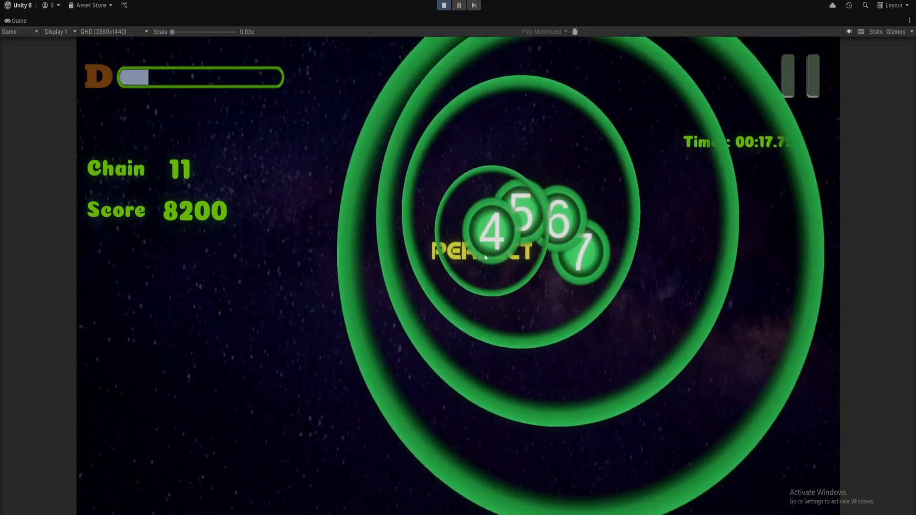
{"action": "left_click", "coordinate": [491, 234]}
{"action": "left_click", "coordinate": [523, 212]}
{"action": "left_click", "coordinate": [558, 220]}
{"action": "left_click", "coordinate": [575, 246]}
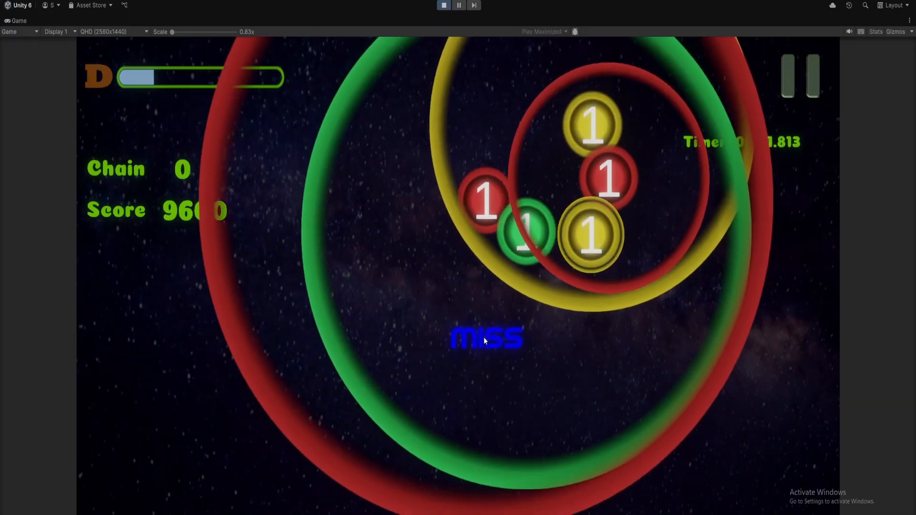
Hit the long chain of coloured notes circling around the play field
{"action": "left_click", "coordinate": [528, 230]}
{"action": "left_click", "coordinate": [488, 200]}
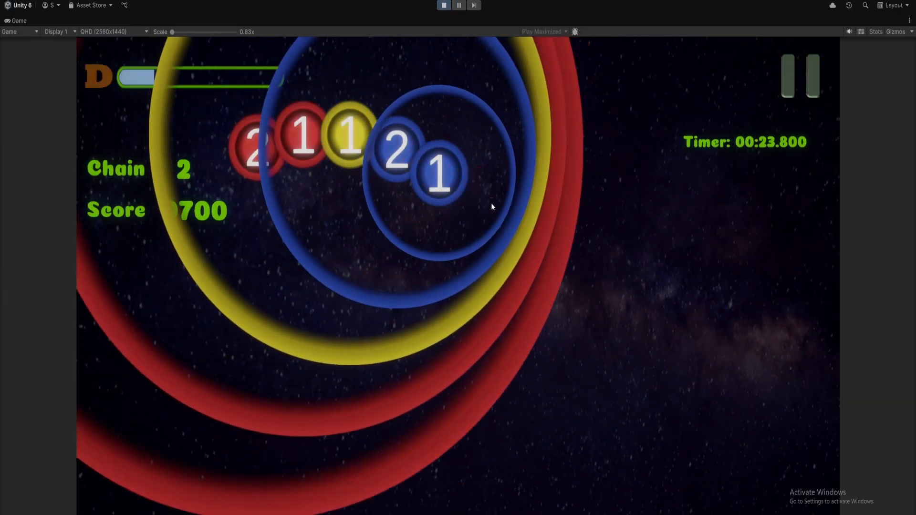
{"action": "left_click", "coordinate": [432, 173]}
{"action": "left_click", "coordinate": [396, 150]}
{"action": "left_click", "coordinate": [350, 135]}
{"action": "left_click", "coordinate": [302, 136]}
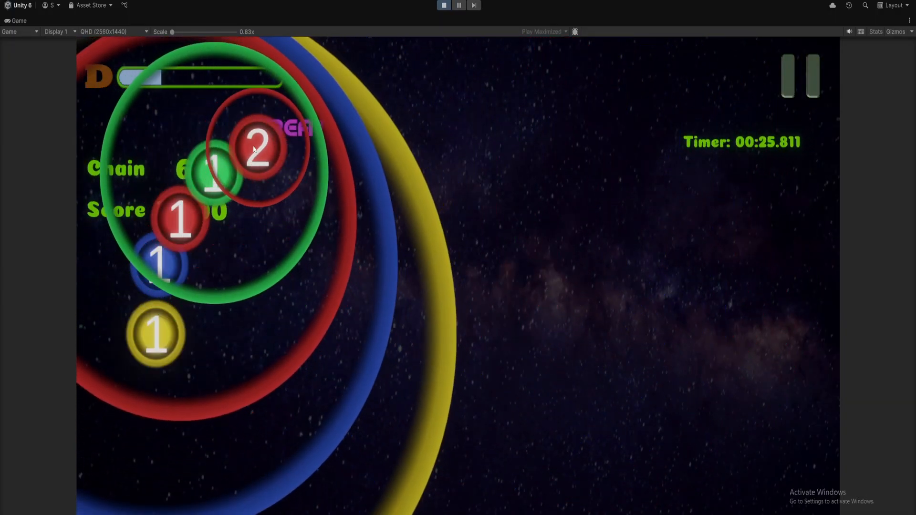
{"action": "left_click", "coordinate": [256, 149]}
{"action": "left_click", "coordinate": [213, 170]}
{"action": "left_click", "coordinate": [180, 217]}
{"action": "left_click", "coordinate": [159, 263]}
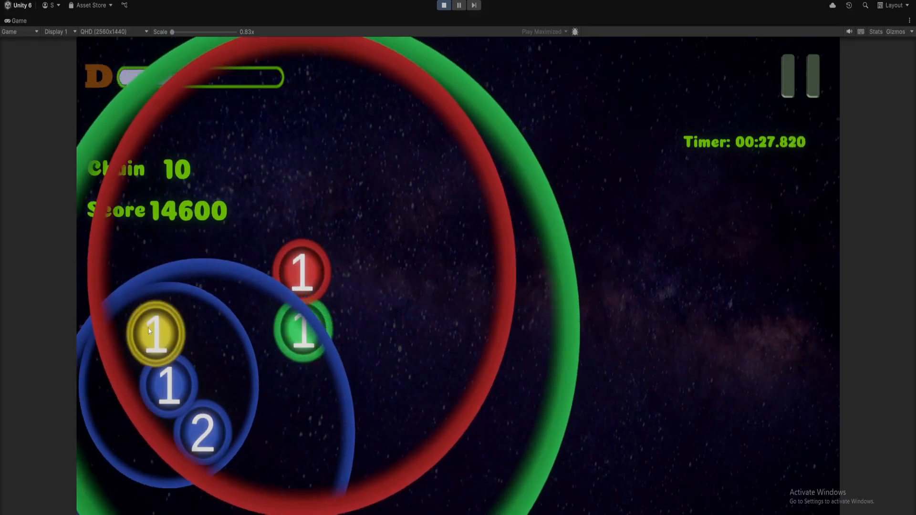
{"action": "left_click", "coordinate": [149, 331]}
{"action": "left_click", "coordinate": [166, 381]}
{"action": "left_click", "coordinate": [205, 431]}
{"action": "left_click", "coordinate": [300, 273]}
{"action": "left_click", "coordinate": [302, 326]}
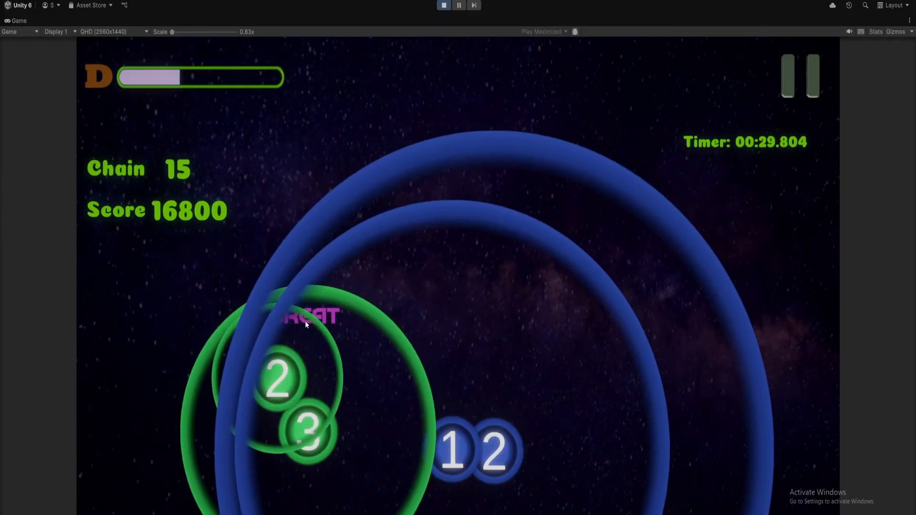
{"action": "left_click", "coordinate": [279, 378]}
{"action": "left_click", "coordinate": [308, 431]}
{"action": "left_click", "coordinate": [446, 446]}
Finish the final notes for a 27,200 rank C clear, then exit play mode
{"action": "left_click", "coordinate": [492, 446]}
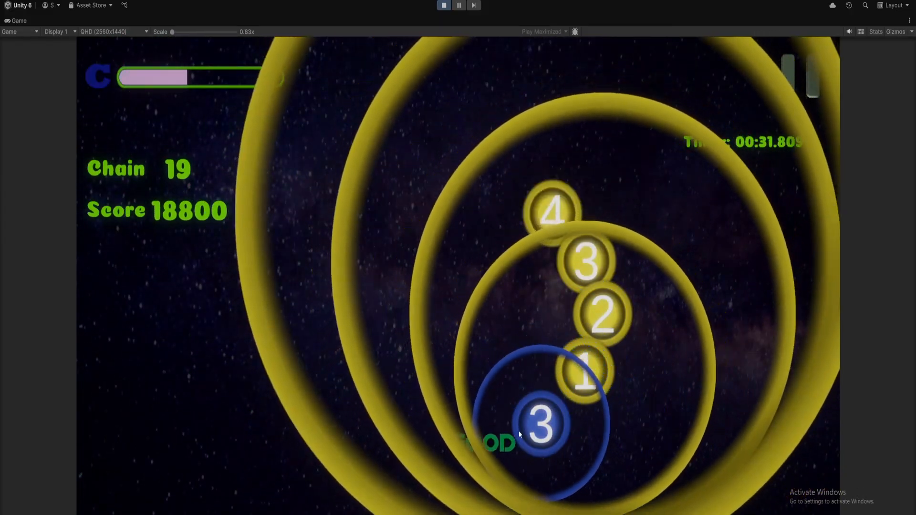
{"action": "left_click", "coordinate": [527, 427]}
{"action": "left_click", "coordinate": [582, 374]}
{"action": "left_click", "coordinate": [601, 315]}
{"action": "left_click", "coordinate": [586, 261]}
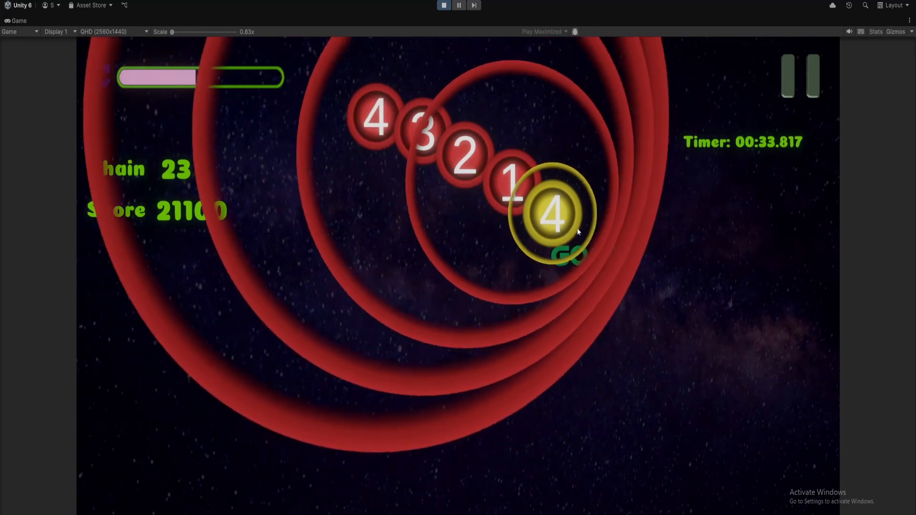
{"action": "left_click", "coordinate": [572, 227]}
{"action": "left_click", "coordinate": [510, 179]}
{"action": "left_click", "coordinate": [435, 138]}
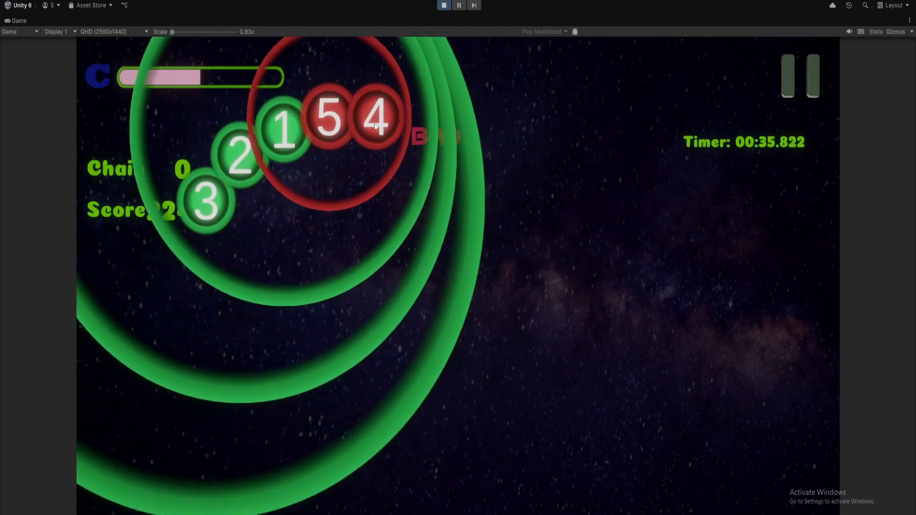
{"action": "left_click", "coordinate": [377, 120]}
{"action": "left_click", "coordinate": [330, 119]}
{"action": "left_click", "coordinate": [286, 132]}
{"action": "left_click", "coordinate": [240, 157]}
{"action": "left_click", "coordinate": [206, 200]}
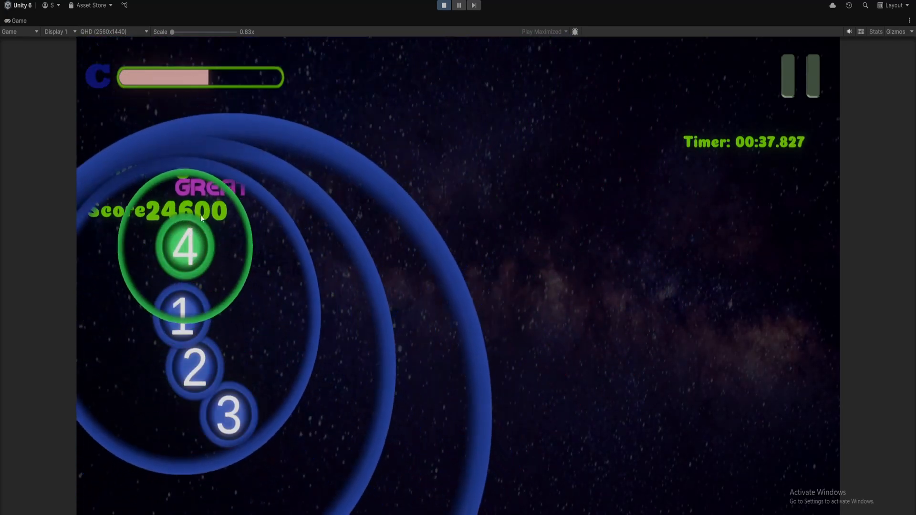
{"action": "left_click", "coordinate": [186, 247]}
{"action": "left_click", "coordinate": [183, 315]}
{"action": "left_click", "coordinate": [195, 366]}
{"action": "left_click", "coordinate": [219, 396]}
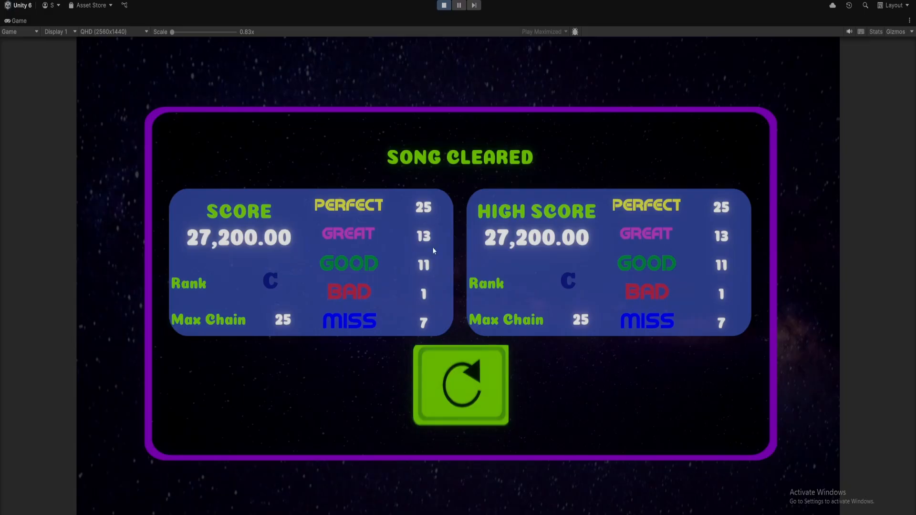
{"action": "left_click", "coordinate": [468, 387]}
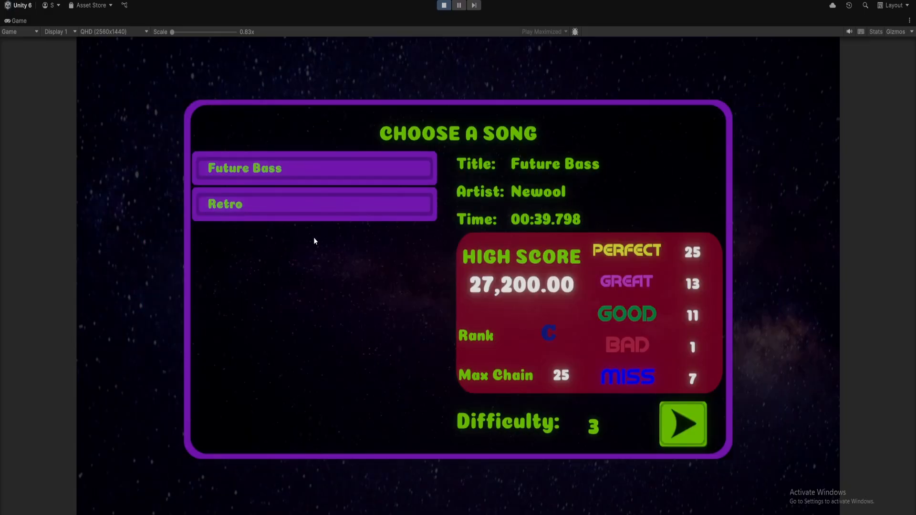
{"action": "left_click", "coordinate": [444, 5]}
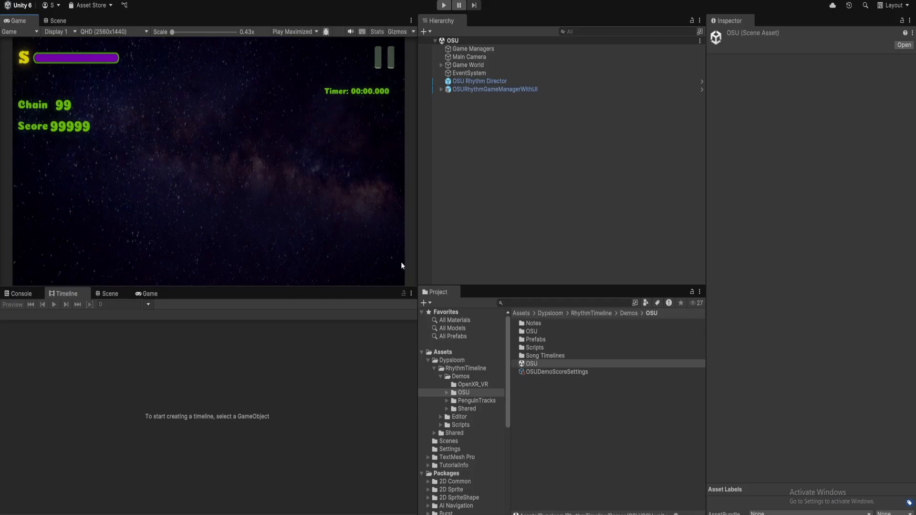
Open the Demos > PenguinTracks folder and its Demo scene
{"action": "left_click", "coordinate": [631, 313]}
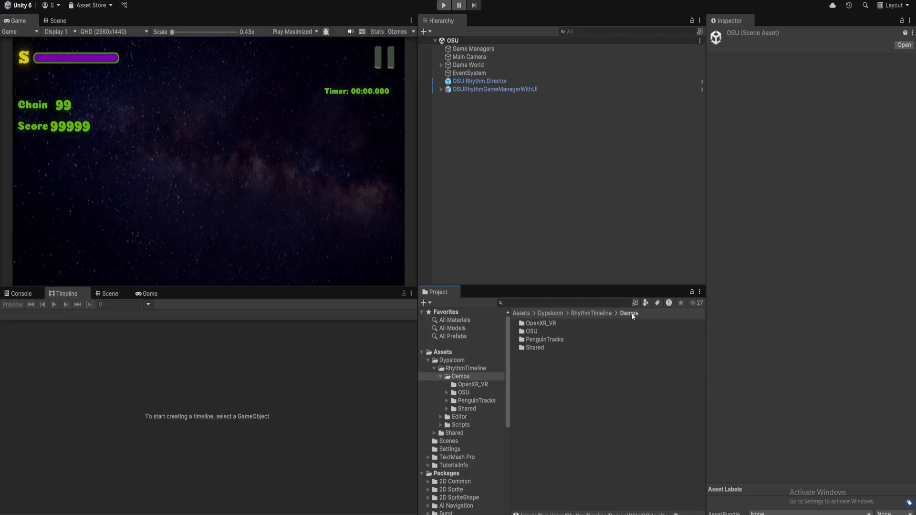
{"action": "double_click", "coordinate": [551, 340]}
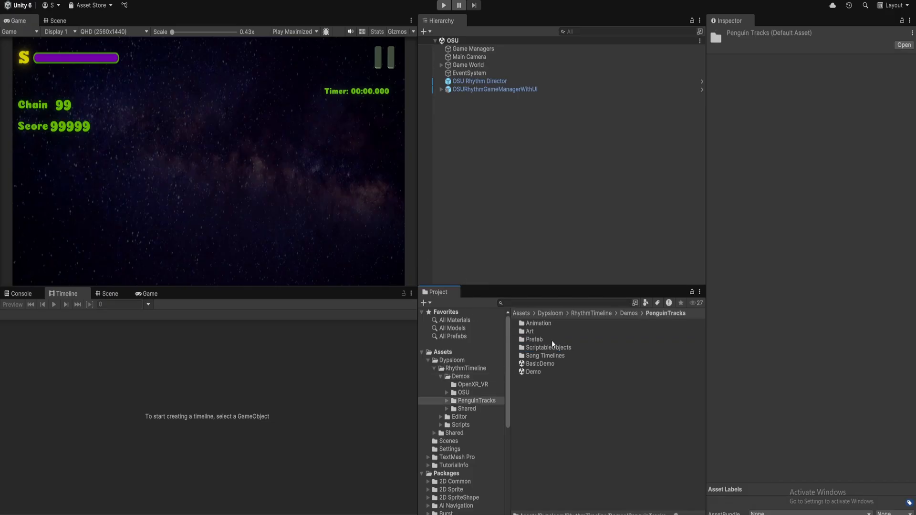
{"action": "double_click", "coordinate": [547, 375]}
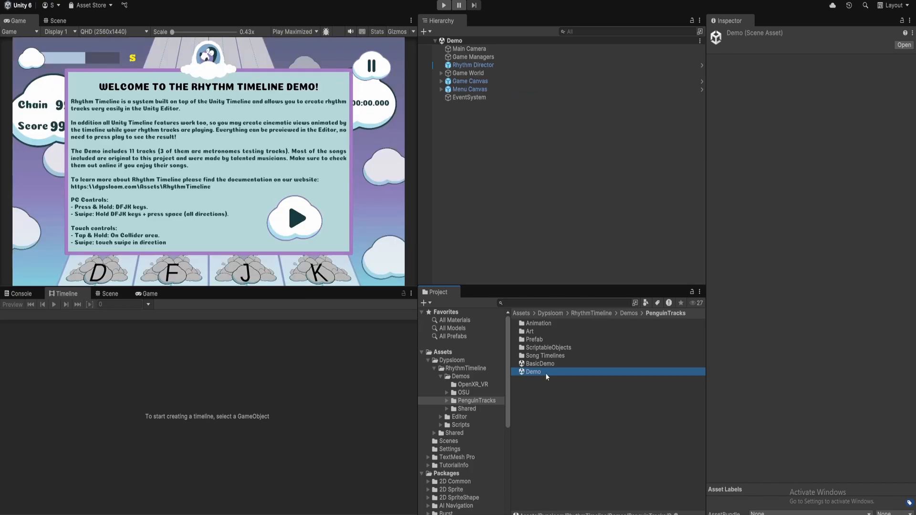
Hide the Welcome Panel inside Menu Canvas from the game
{"action": "left_click", "coordinate": [490, 65]}
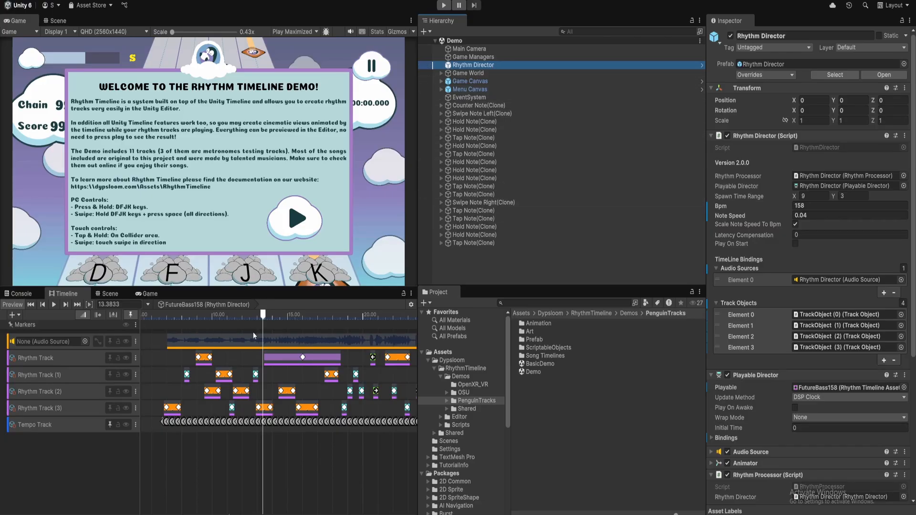
{"action": "left_click", "coordinate": [465, 89]}
{"action": "left_click", "coordinate": [441, 89]}
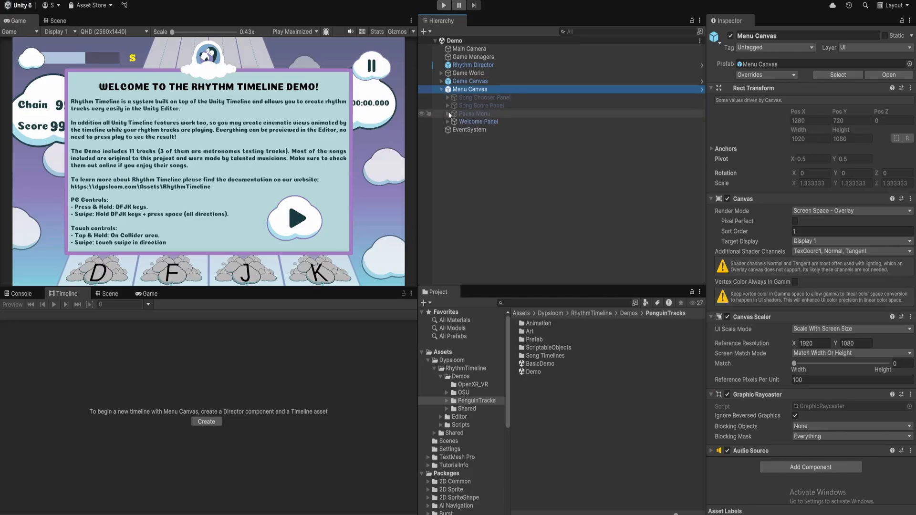
{"action": "left_click", "coordinate": [479, 122]}
{"action": "left_click", "coordinate": [731, 37]}
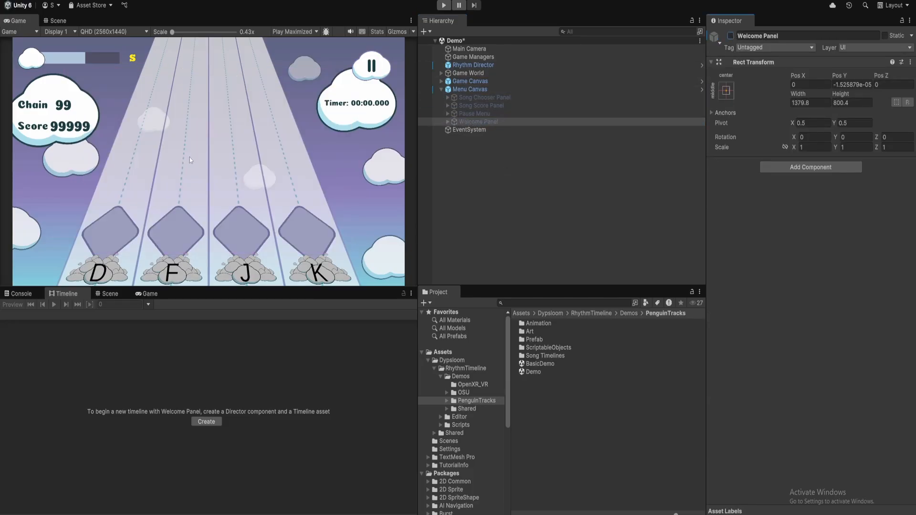
Select the Rhythm Director and lock the Timeline to its FutureBass158 timeline
{"action": "left_click", "coordinate": [490, 66]}
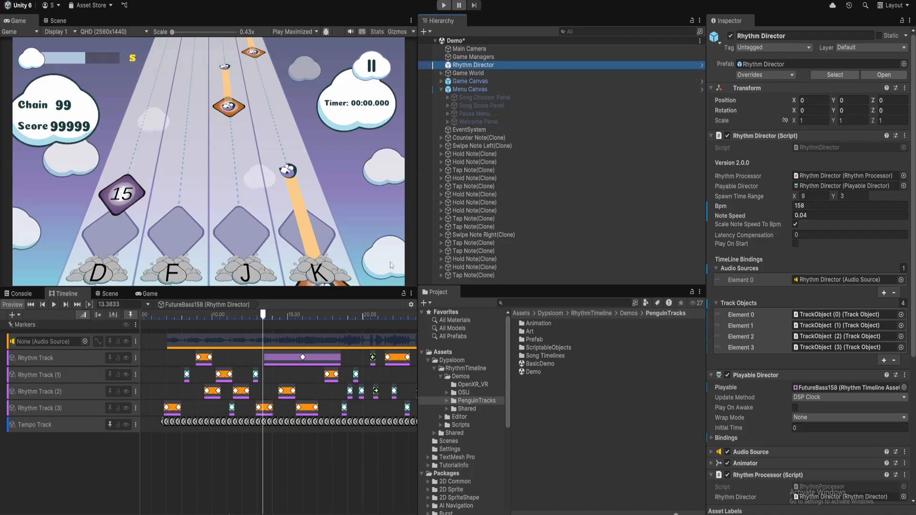
{"action": "left_click", "coordinate": [403, 294]}
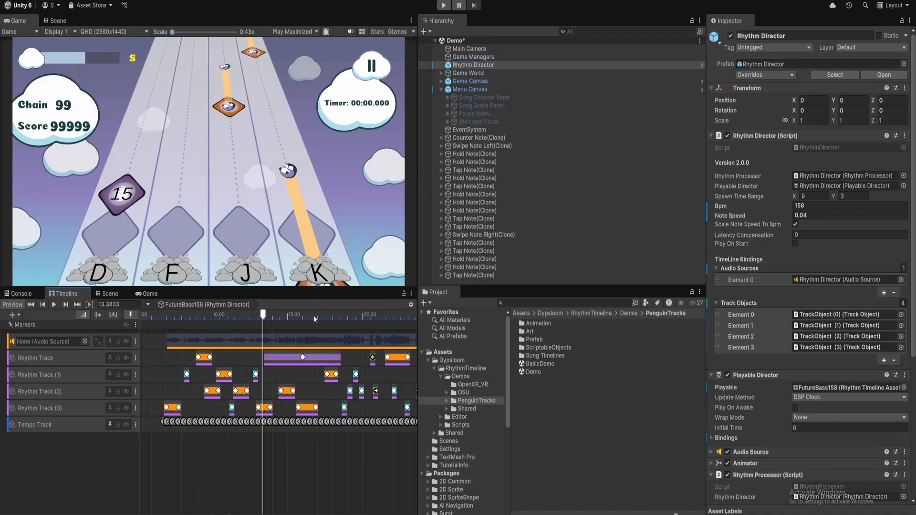
{"action": "left_click", "coordinate": [489, 142]}
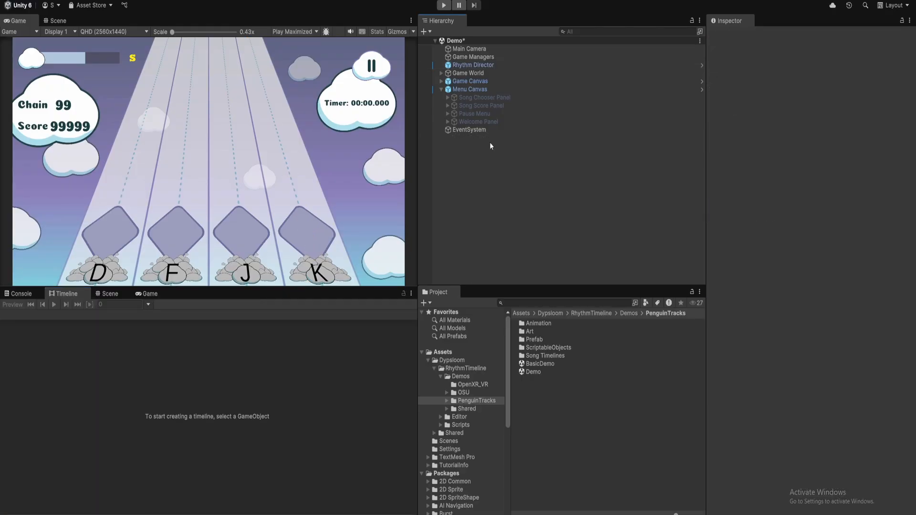
{"action": "left_click", "coordinate": [487, 65]}
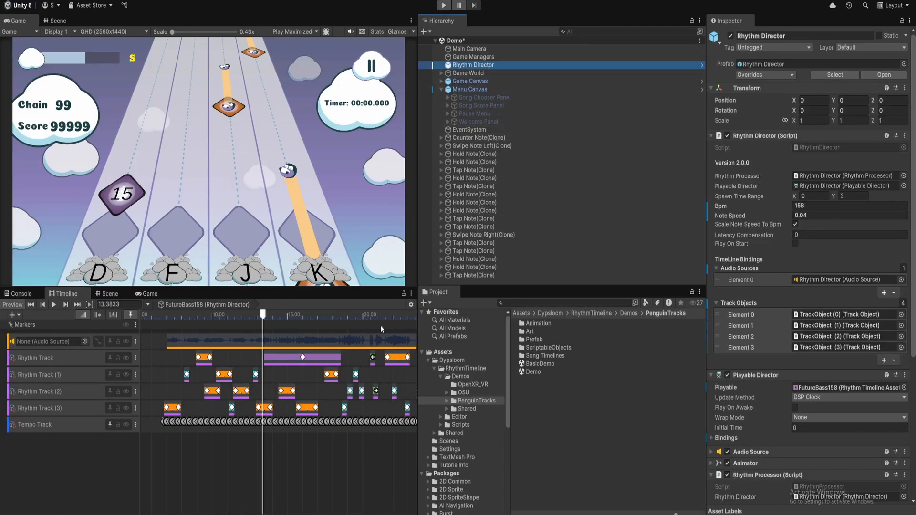
{"action": "left_click", "coordinate": [403, 294]}
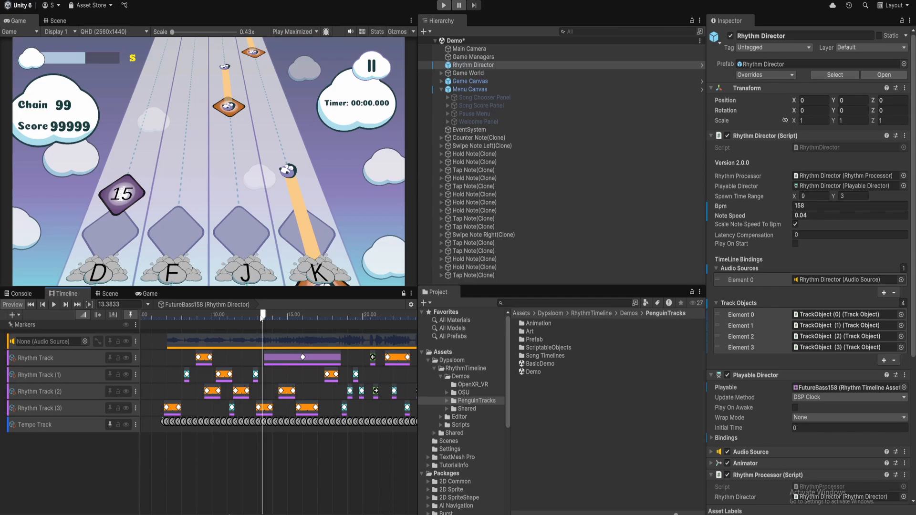
Scrub the timeline to about 13.4 and 8.7 seconds, play it, then turn Preview off
{"action": "left_click_drag", "start_coordinate": [262, 316], "coordinate": [204, 359]}
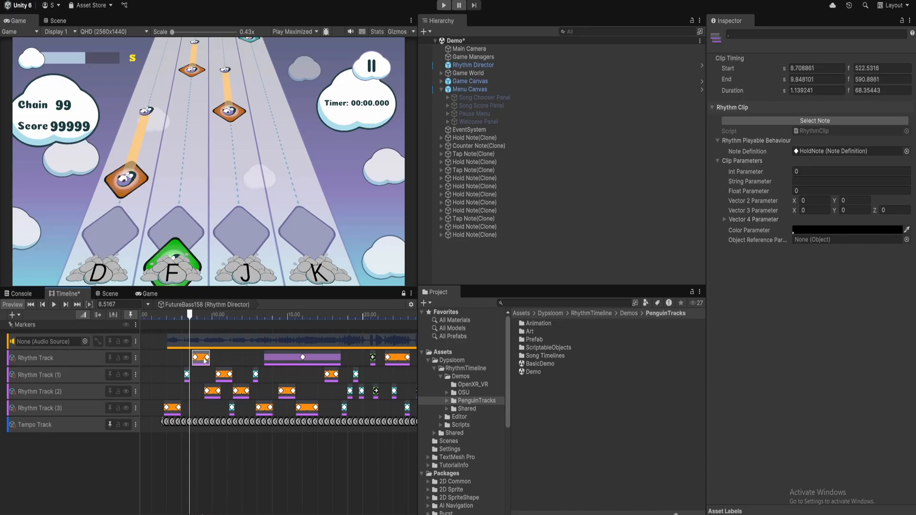
{"action": "left_click_drag", "start_coordinate": [182, 318], "coordinate": [221, 318]}
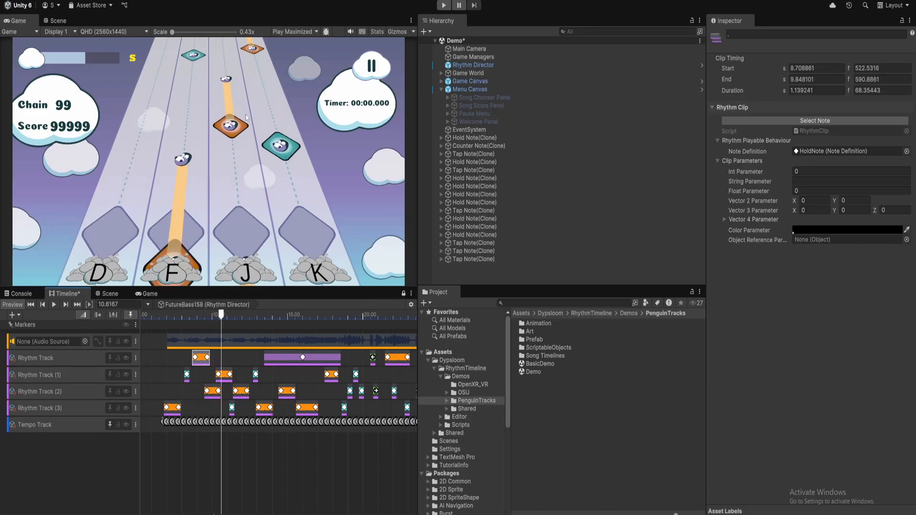
{"action": "key", "text": "space"}
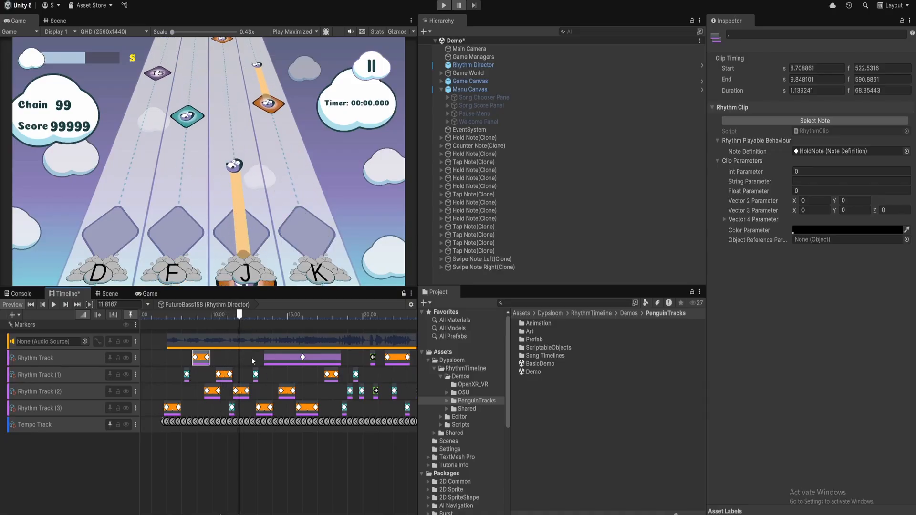
{"action": "left_click", "coordinate": [12, 304]}
Create a new folder named Tutorial_1 inside Demos
{"action": "left_click", "coordinate": [545, 402]}
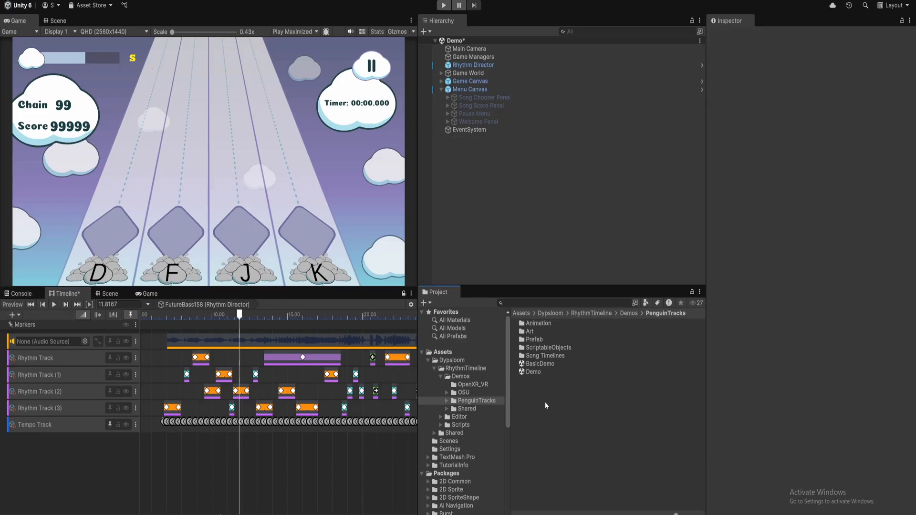
{"action": "left_click", "coordinate": [626, 313]}
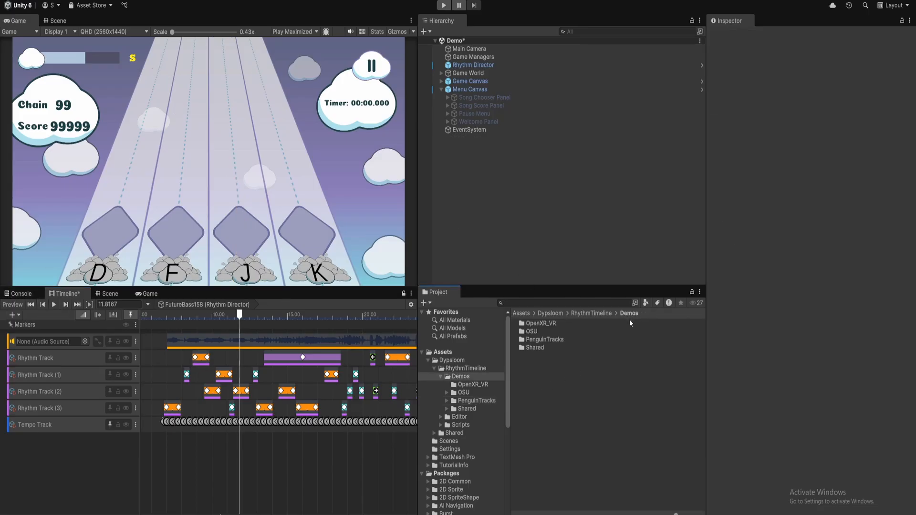
{"action": "right_click", "coordinate": [547, 361]}
{"action": "mouse_move", "coordinate": [603, 87]}
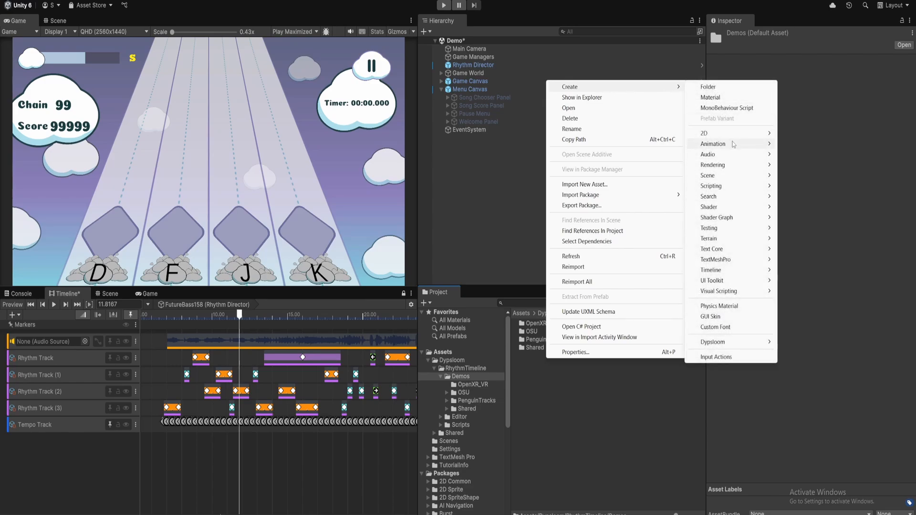
{"action": "left_click", "coordinate": [540, 380]}
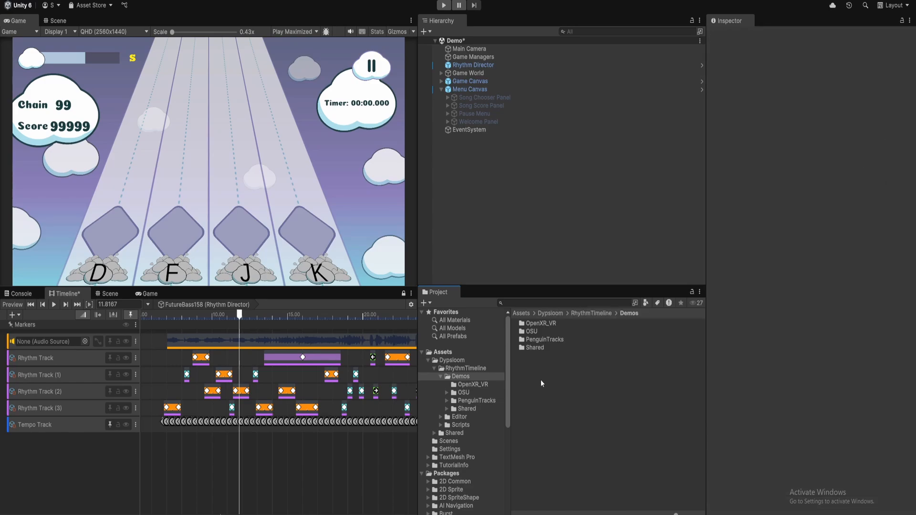
{"action": "right_click", "coordinate": [540, 366]}
{"action": "mouse_move", "coordinate": [612, 93]}
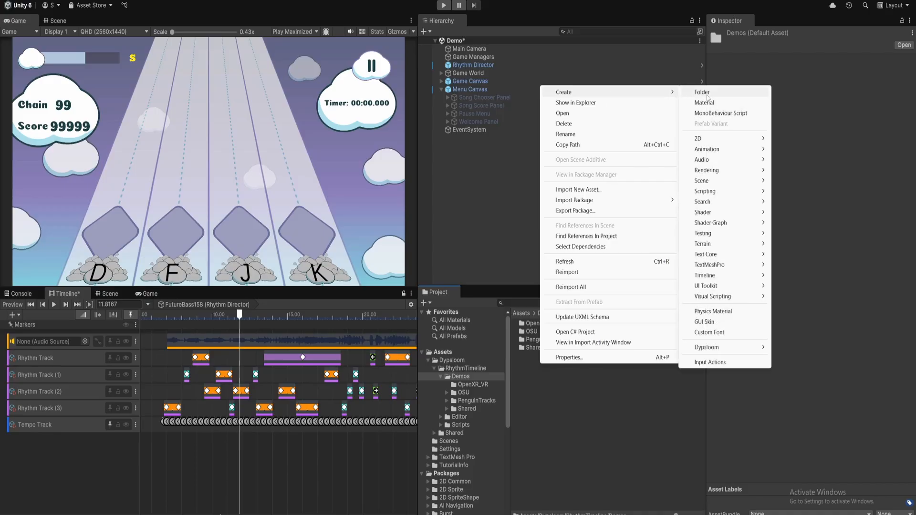
{"action": "left_click", "coordinate": [705, 93]}
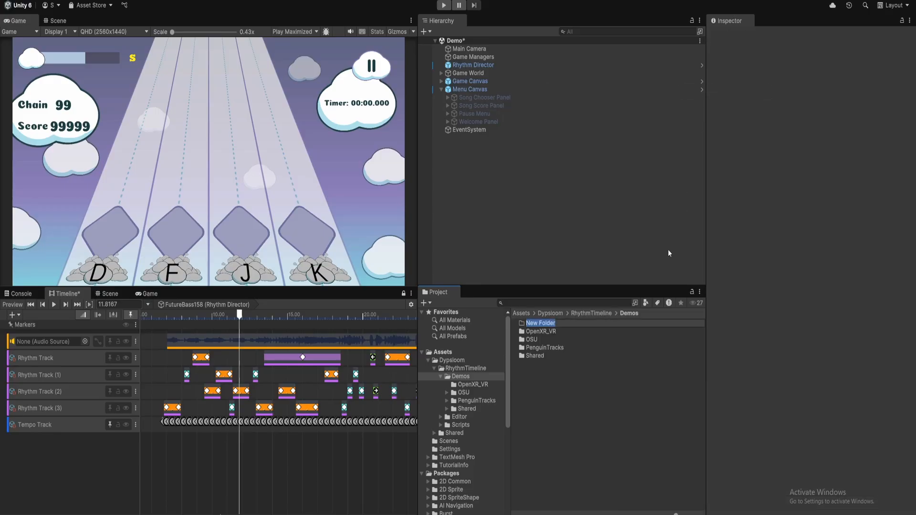
{"action": "type", "text": "Tutorial_1"}
{"action": "key", "text": "Return"}
Create a Tutorial_1 scene in that folder and open it, saving the Demo scene changes
{"action": "double_click", "coordinate": [548, 356]}
{"action": "right_click", "coordinate": [547, 355]}
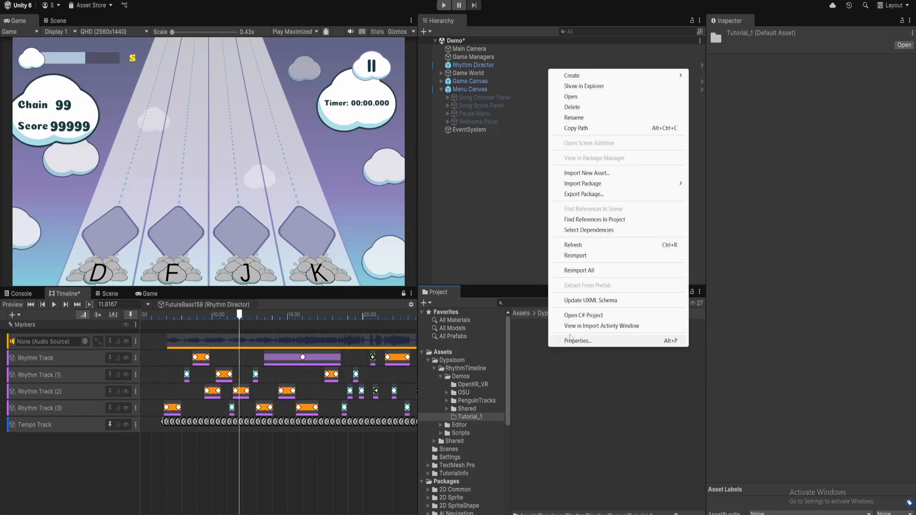
{"action": "mouse_move", "coordinate": [611, 80]}
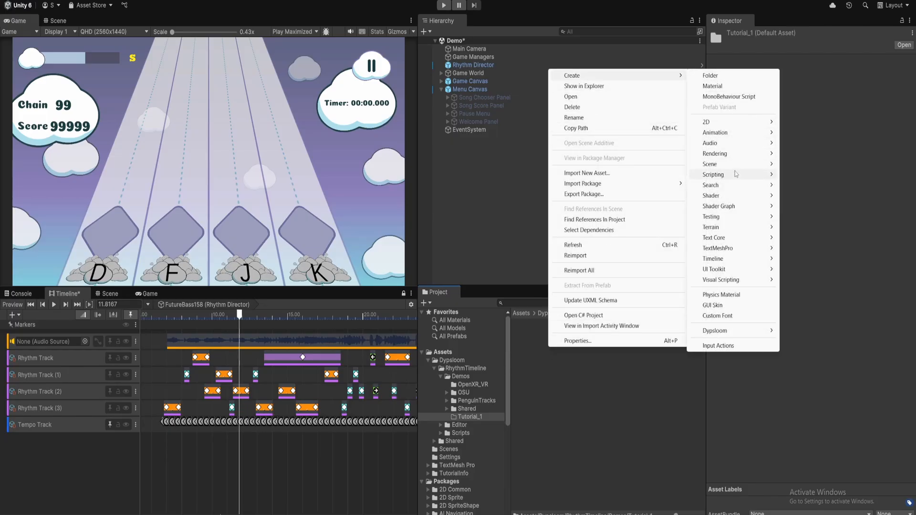
{"action": "mouse_move", "coordinate": [735, 164]}
{"action": "left_click", "coordinate": [785, 165]}
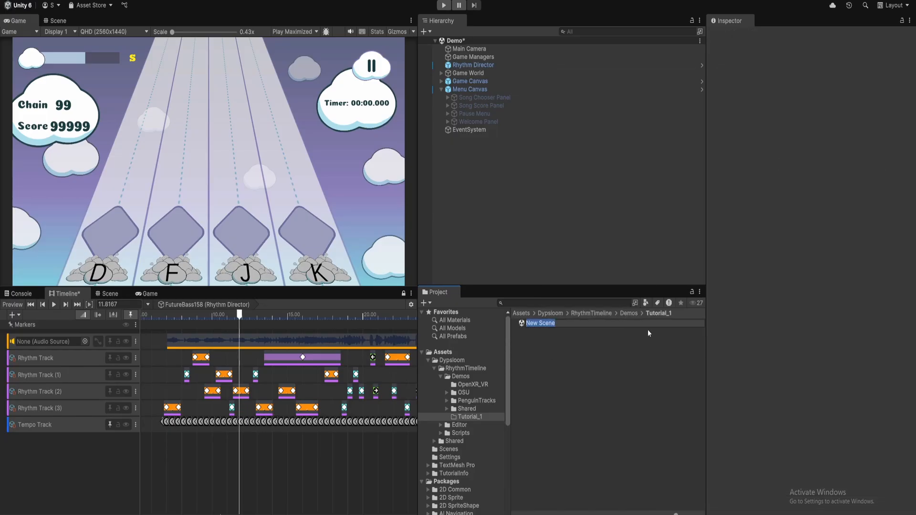
{"action": "type", "text": "Tutorial_1"}
{"action": "key", "text": "Return"}
{"action": "double_click", "coordinate": [618, 323]}
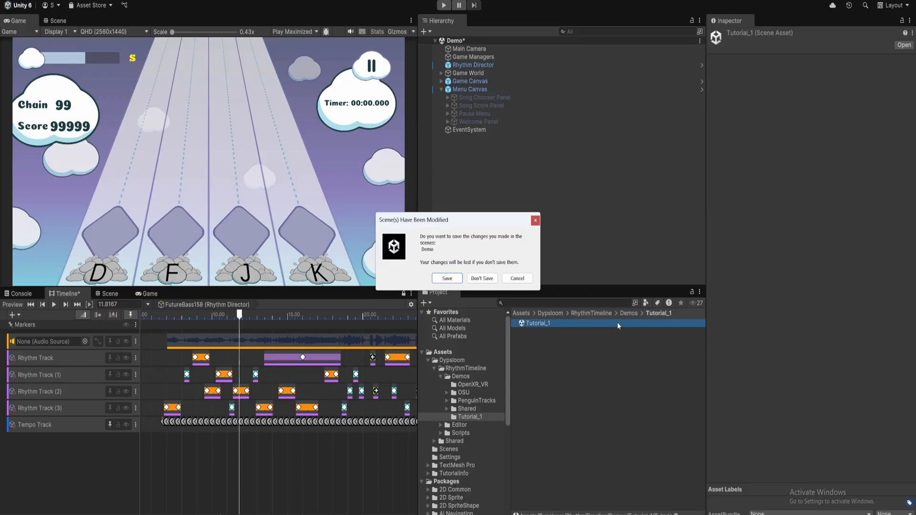
{"action": "left_click", "coordinate": [478, 279]}
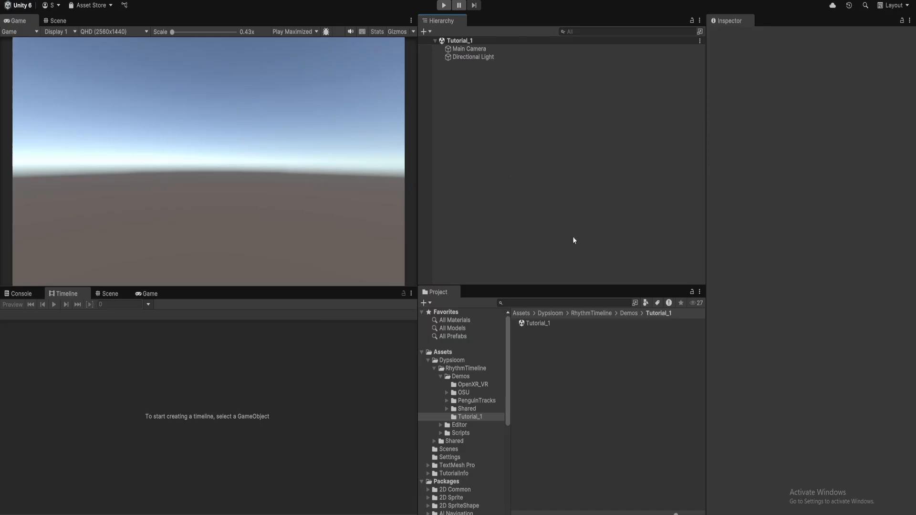
Drag the Managers, Rhythm Director and Track Object Minimal prefabs from Demos/Shared/Prefabs into the scene
{"action": "left_click", "coordinate": [628, 316]}
{"action": "double_click", "coordinate": [544, 348]}
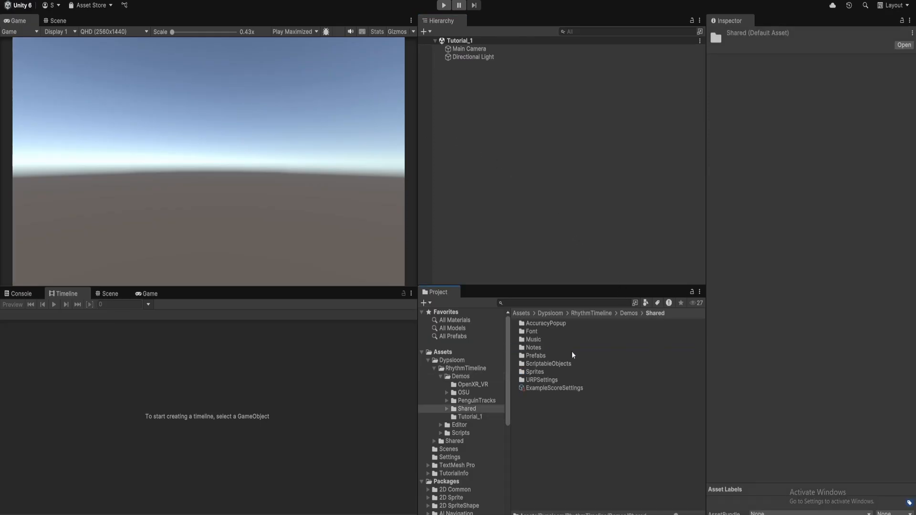
{"action": "double_click", "coordinate": [535, 355]}
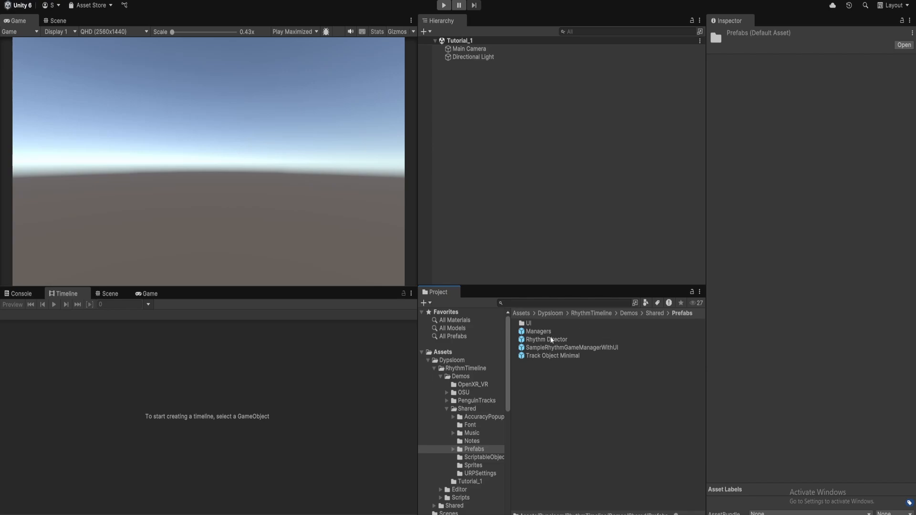
{"action": "left_click_drag", "start_coordinate": [541, 332], "coordinate": [481, 92]}
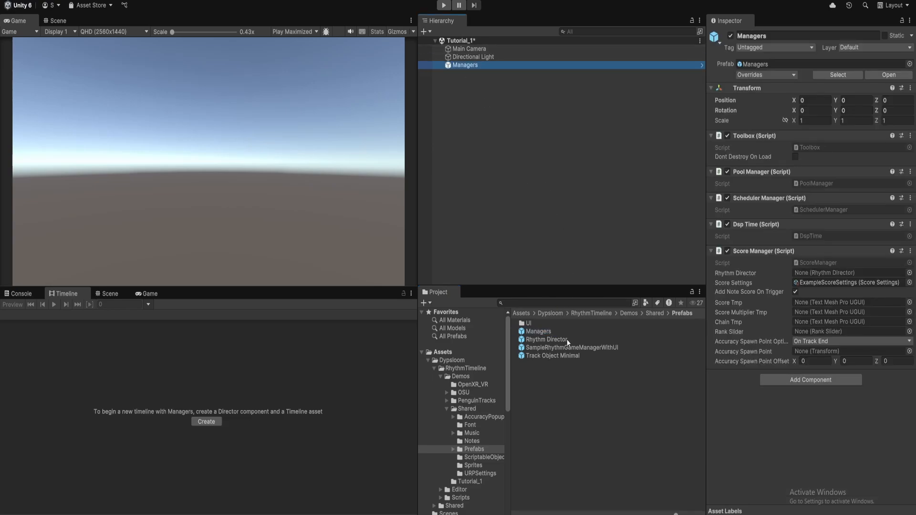
{"action": "left_click_drag", "start_coordinate": [548, 339], "coordinate": [536, 186]}
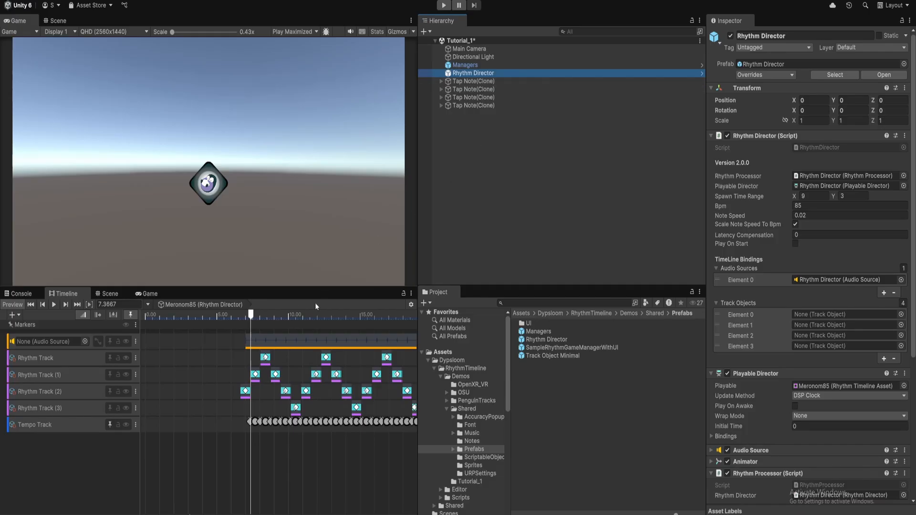
{"action": "left_click", "coordinate": [491, 84]}
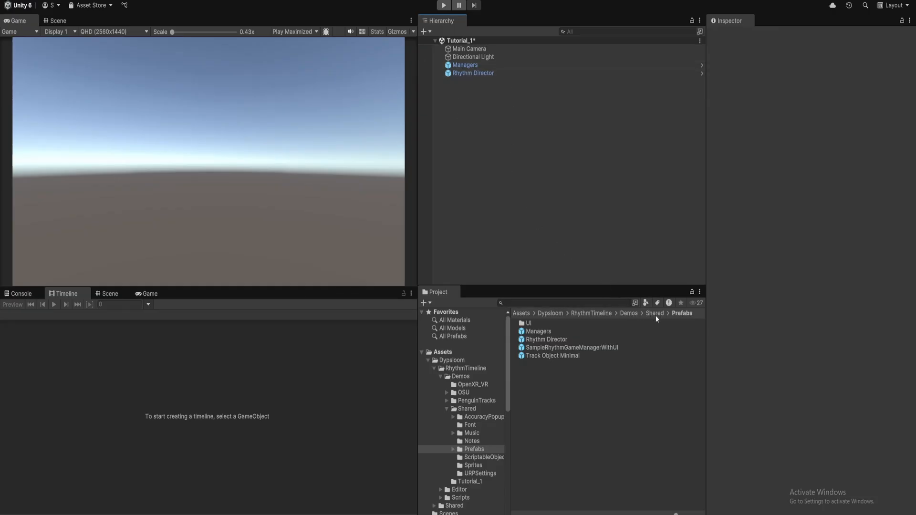
{"action": "left_click_drag", "start_coordinate": [552, 356], "coordinate": [462, 102]}
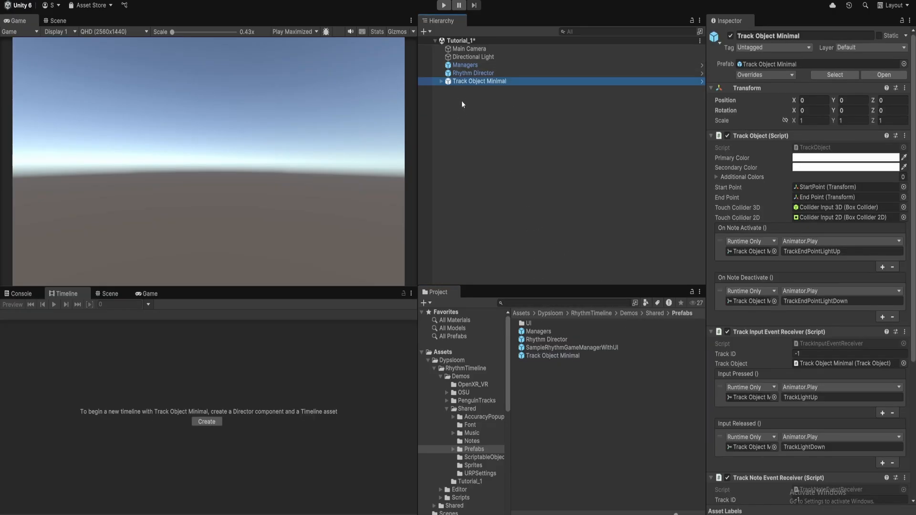
{"action": "left_click", "coordinate": [653, 313]}
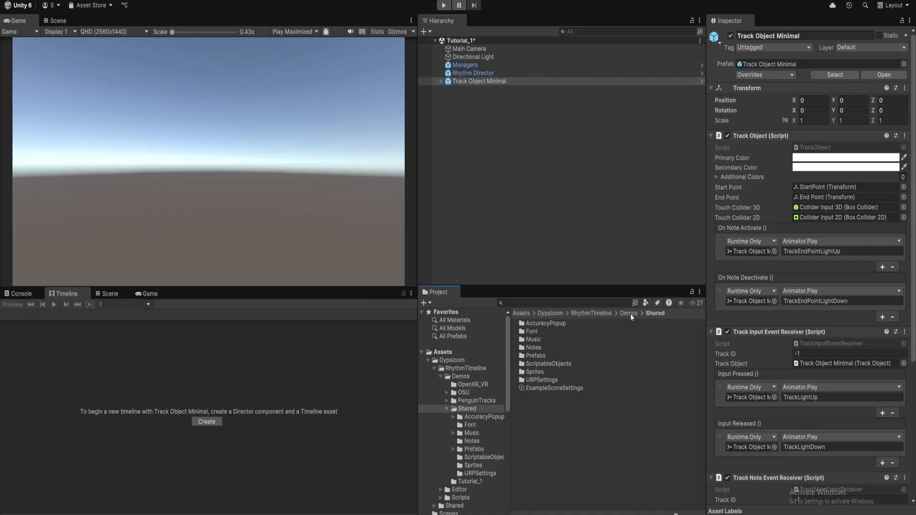
{"action": "left_click", "coordinate": [630, 313]}
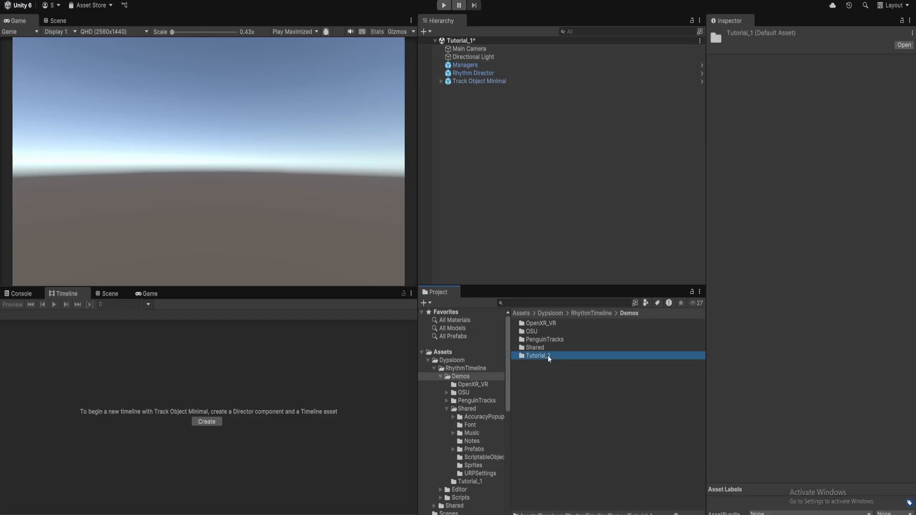
Save Managers, Rhythm Director and Track Object Minimal into Tutorial_1, each as a Prefab Variant
{"action": "double_click", "coordinate": [546, 354]}
{"action": "left_click_drag", "start_coordinate": [465, 66], "coordinate": [572, 345]}
{"action": "left_click", "coordinate": [479, 275]}
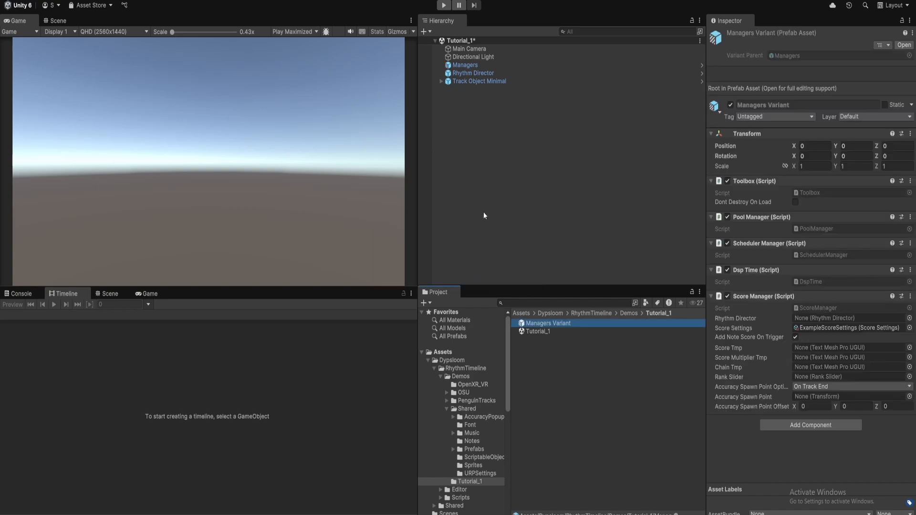
{"action": "left_click_drag", "start_coordinate": [475, 75], "coordinate": [579, 340]}
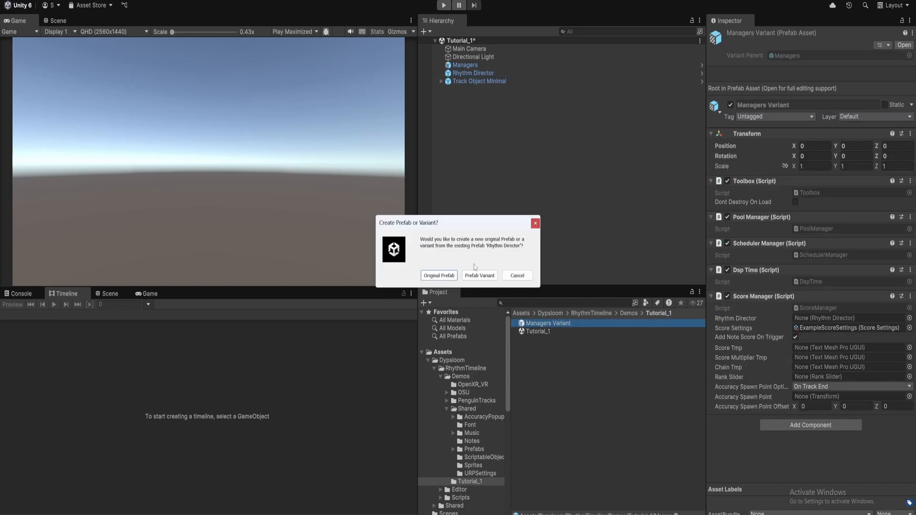
{"action": "left_click", "coordinate": [479, 274]}
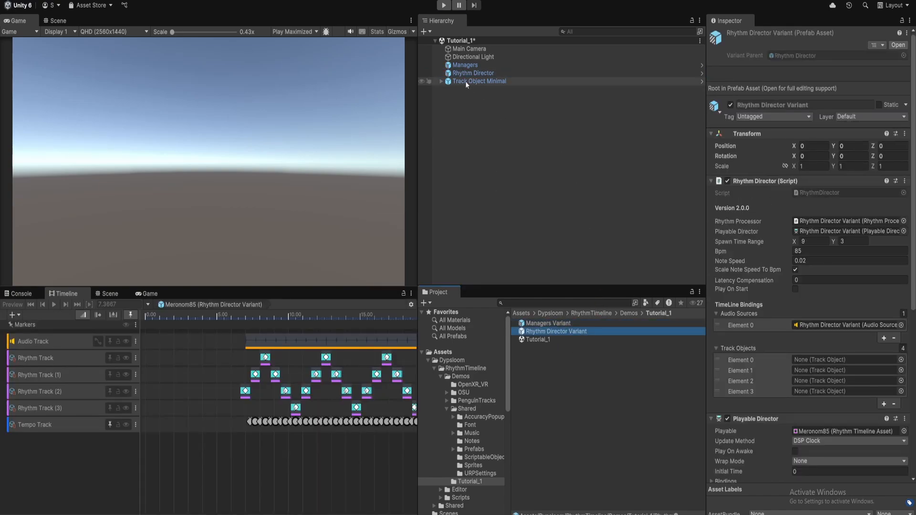
{"action": "left_click_drag", "start_coordinate": [465, 81], "coordinate": [538, 377]}
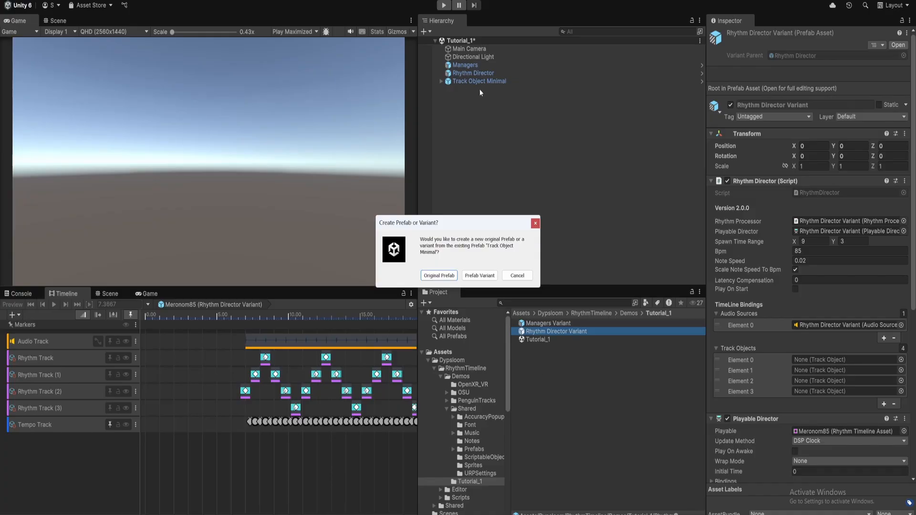
{"action": "left_click", "coordinate": [480, 276]}
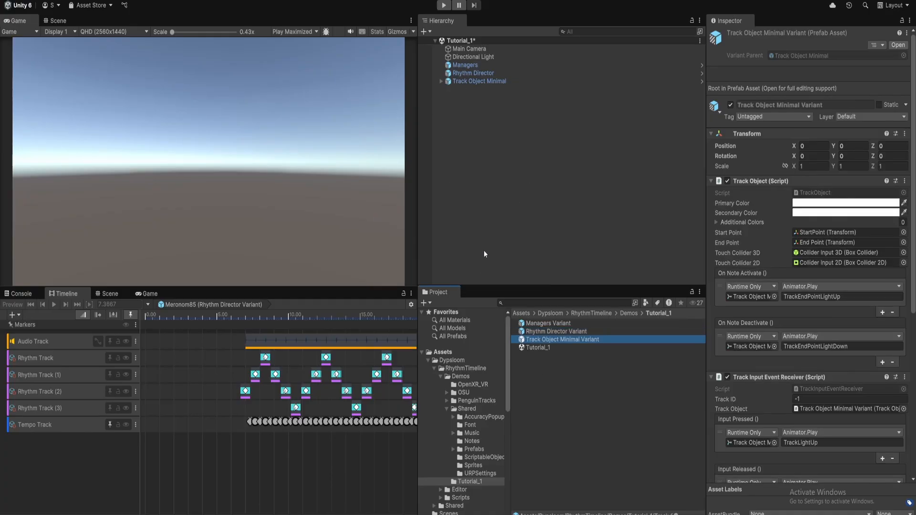
{"action": "left_click", "coordinate": [470, 82]}
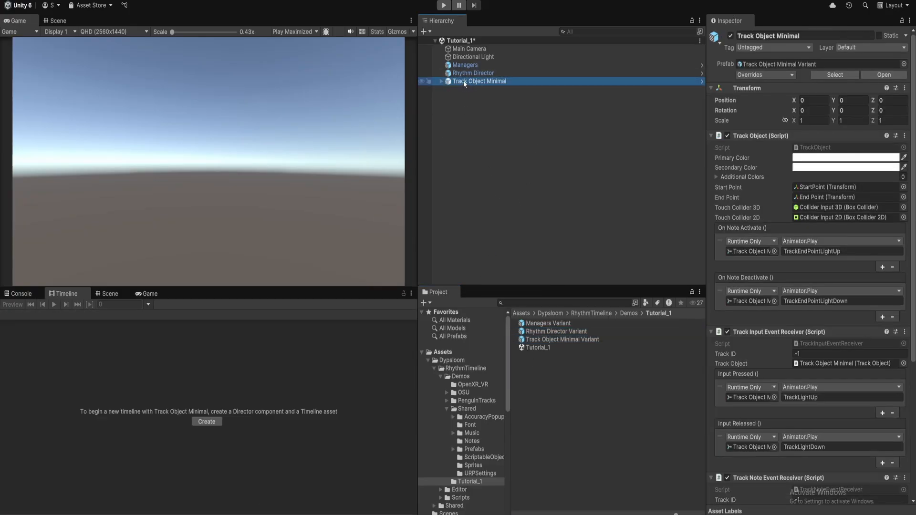
Expand Track Object Minimal and add a 2D Sprites Circle as a child of End Point
{"action": "left_click", "coordinate": [58, 21]}
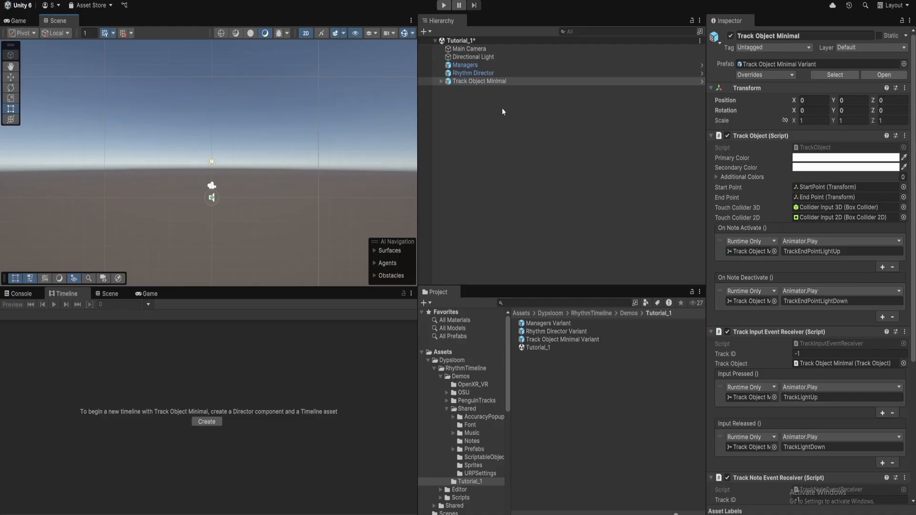
{"action": "double_click", "coordinate": [479, 83]}
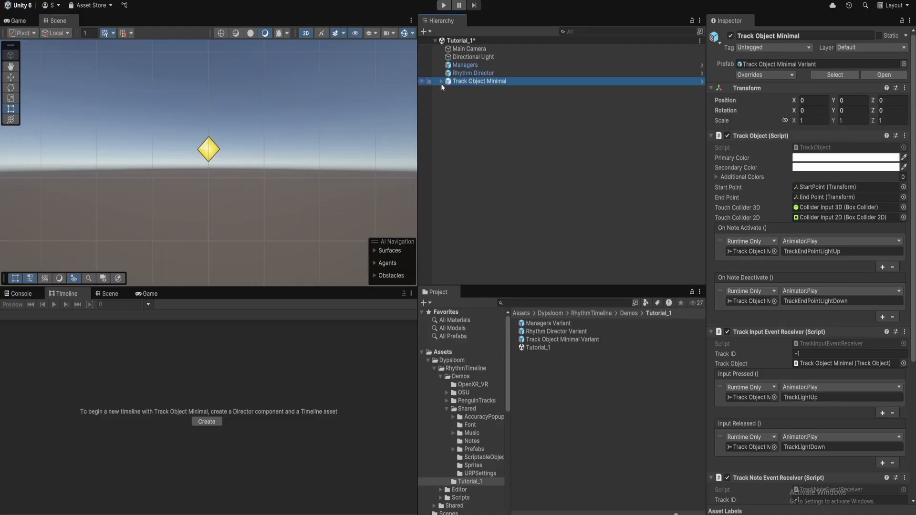
{"action": "left_click", "coordinate": [441, 81]}
{"action": "left_click", "coordinate": [478, 90]}
{"action": "left_click", "coordinate": [476, 98]}
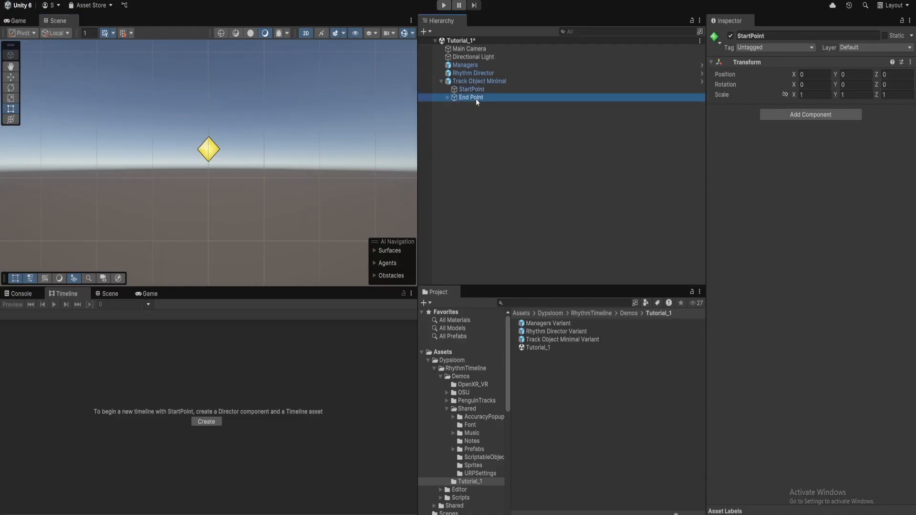
{"action": "left_click", "coordinate": [448, 97]}
{"action": "left_click", "coordinate": [503, 82]}
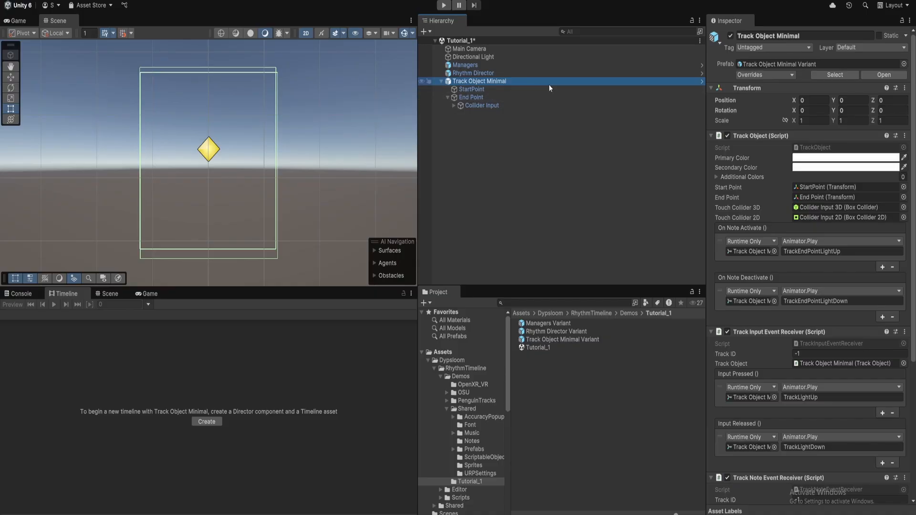
{"action": "right_click", "coordinate": [505, 97]}
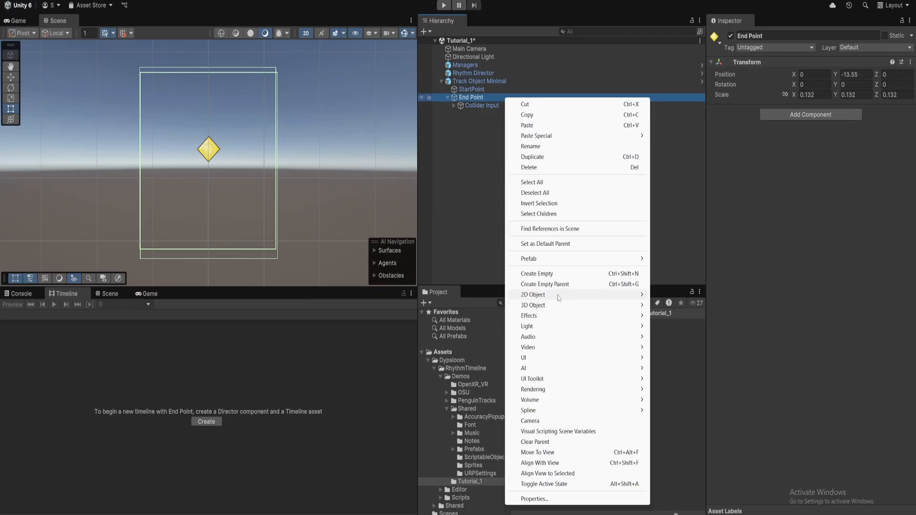
{"action": "mouse_move", "coordinate": [559, 296]}
{"action": "mouse_move", "coordinate": [675, 296]}
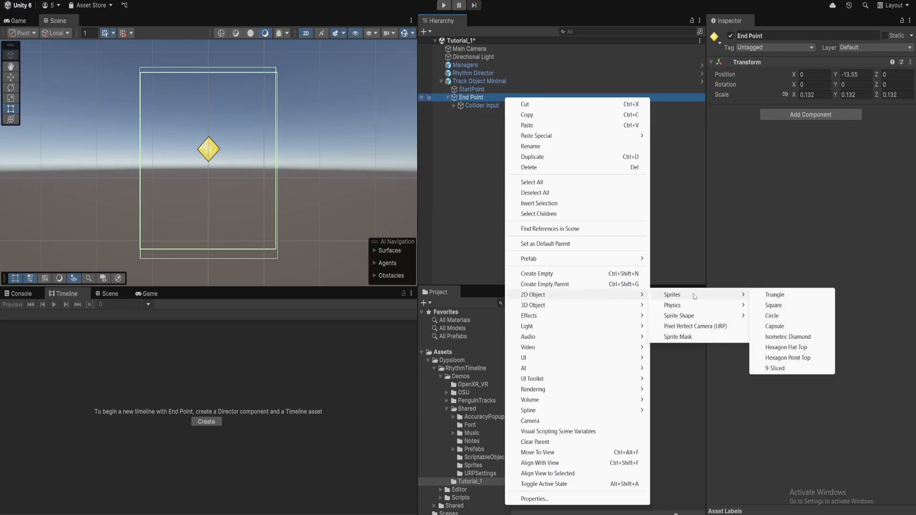
{"action": "left_click", "coordinate": [772, 316]}
Keep the name Circle and scale it up to 16.076 with the scale gizmo
{"action": "key", "text": "Return"}
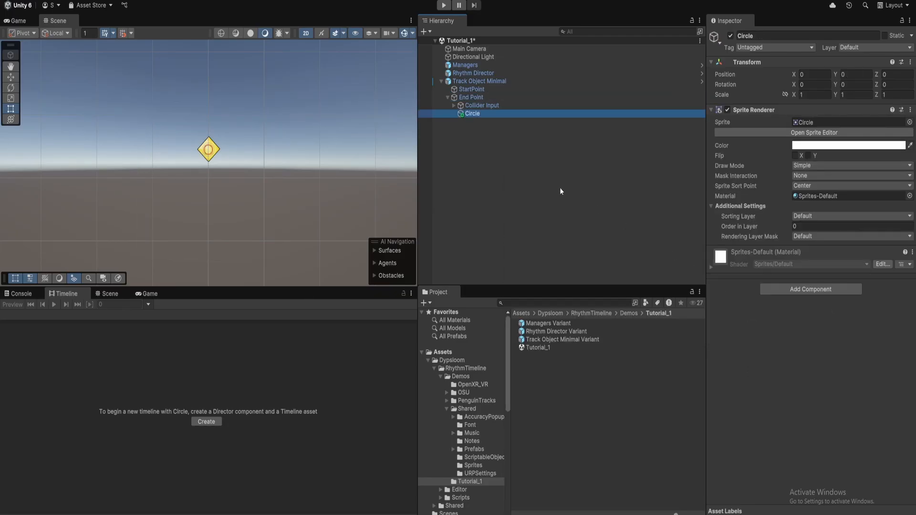
{"action": "key", "text": "r"}
{"action": "left_click_drag", "start_coordinate": [209, 154], "coordinate": [286, 82]}
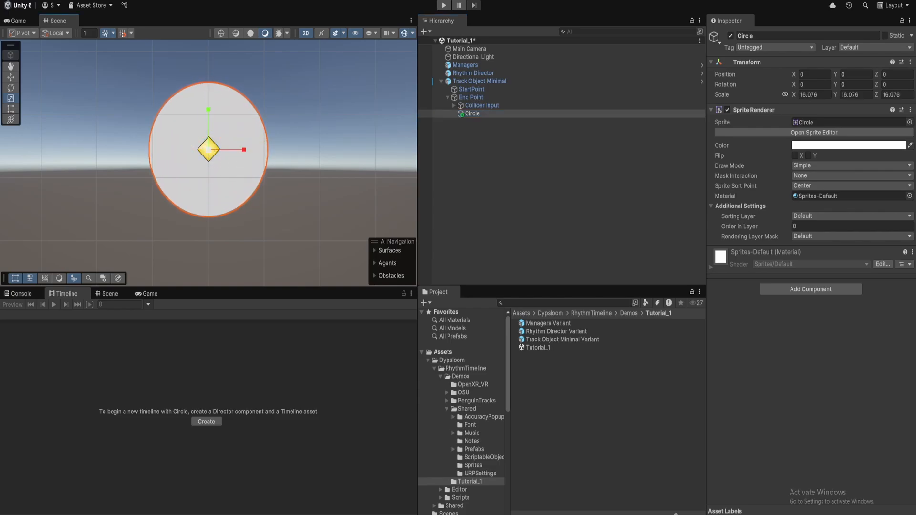
{"action": "scroll", "coordinate": [295, 152], "scroll_direction": "down", "scroll_amount": 6}
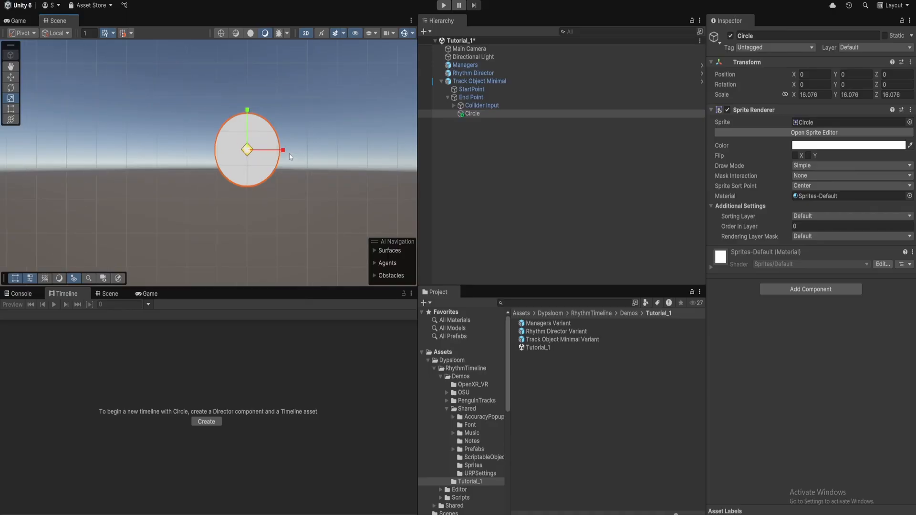
{"action": "middle_click_drag", "start_coordinate": [320, 144], "coordinate": [290, 172]}
Apply all of Track Object Minimal's overrides to its prefab variant
{"action": "left_click", "coordinate": [478, 122]}
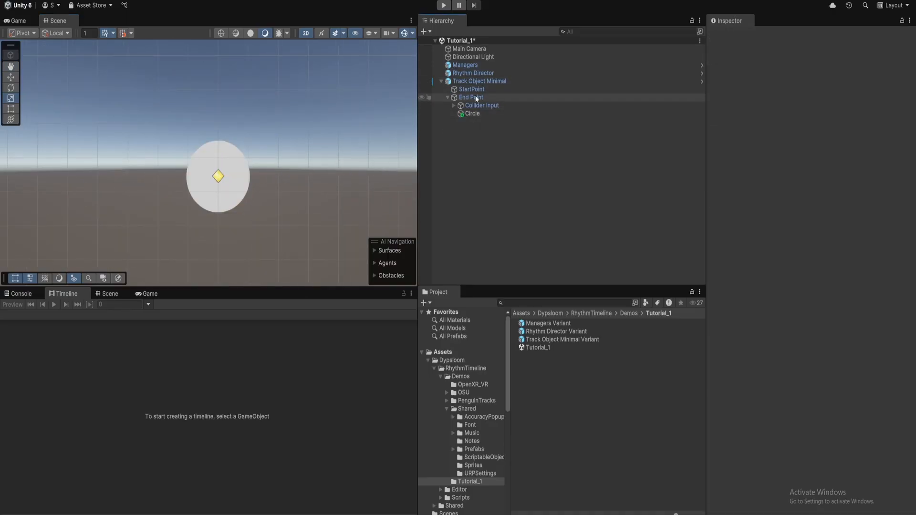
{"action": "left_click", "coordinate": [482, 82]}
{"action": "left_click", "coordinate": [499, 113]}
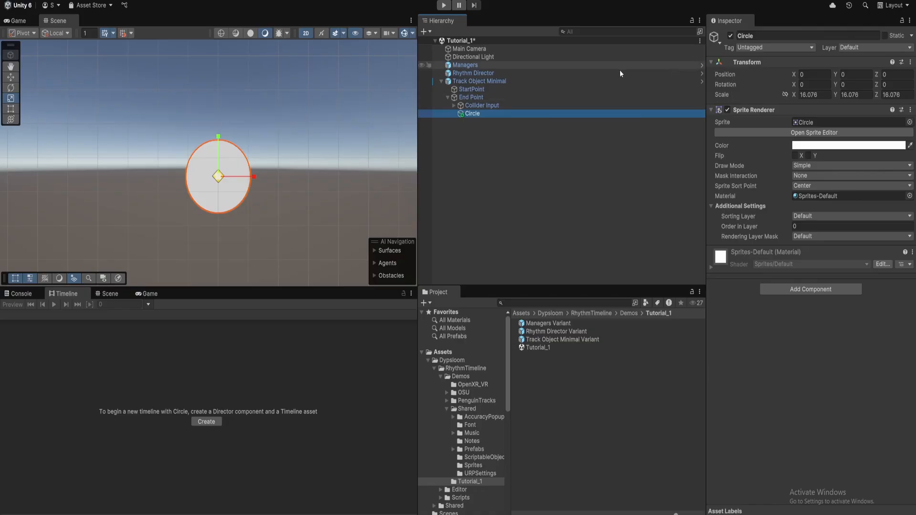
{"action": "left_click", "coordinate": [504, 81]}
{"action": "left_click", "coordinate": [769, 76]}
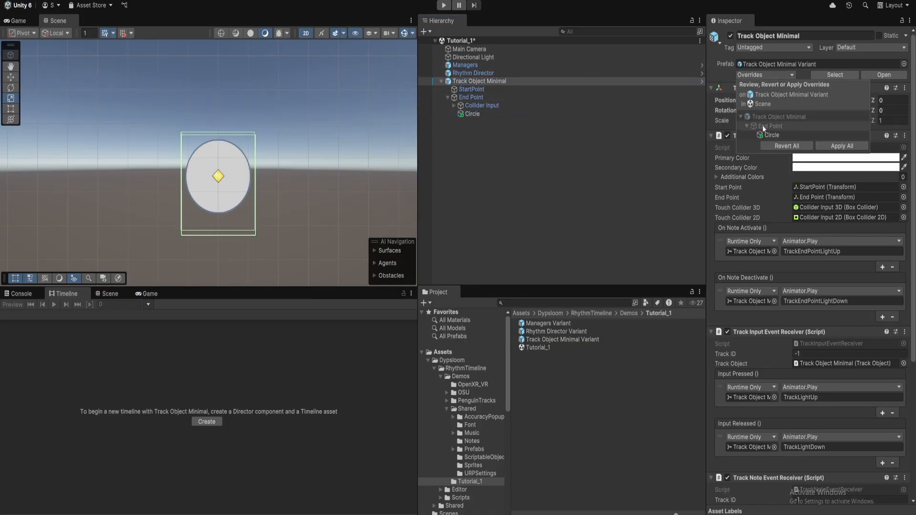
{"action": "left_click", "coordinate": [828, 147]}
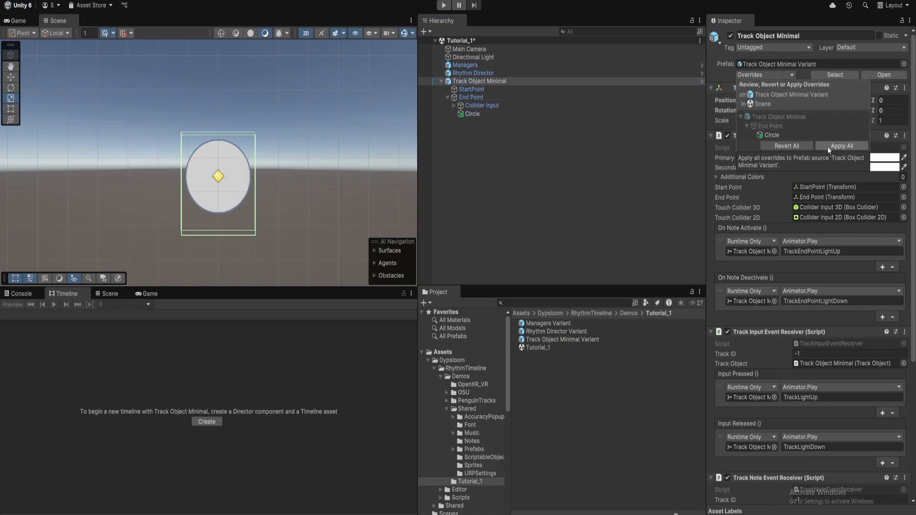
{"action": "left_click", "coordinate": [488, 149]}
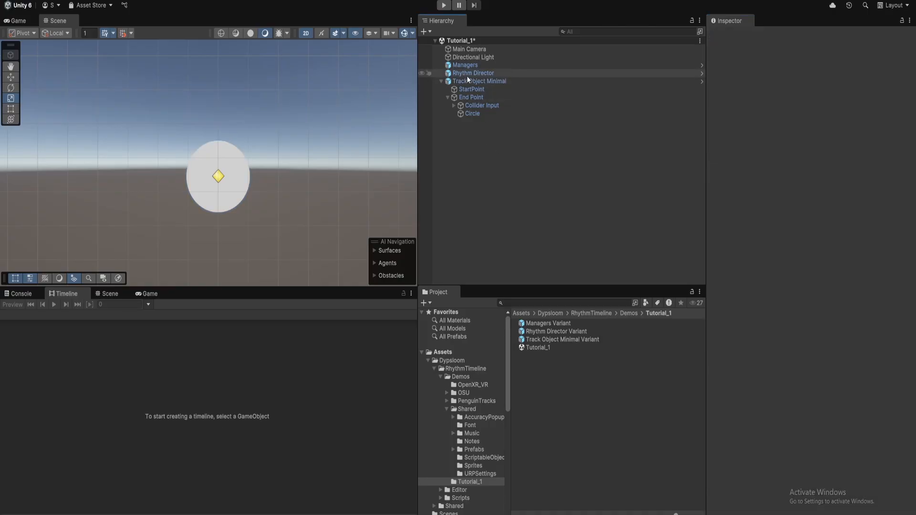
{"action": "left_click", "coordinate": [467, 80]}
{"action": "left_click", "coordinate": [441, 81]}
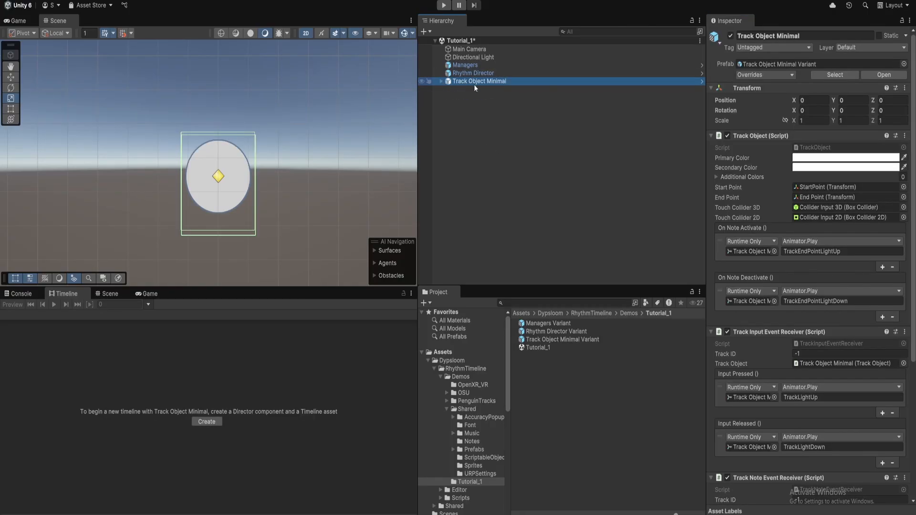
Duplicate Track Object Minimal into copies (1)–(3) and open a second Scene view below
{"action": "key", "text": "ctrl+d"}
{"action": "key", "text": "ctrl+d"}
{"action": "key", "text": "ctrl+d"}
{"action": "scroll", "coordinate": [334, 167], "scroll_direction": "down", "scroll_amount": 6}
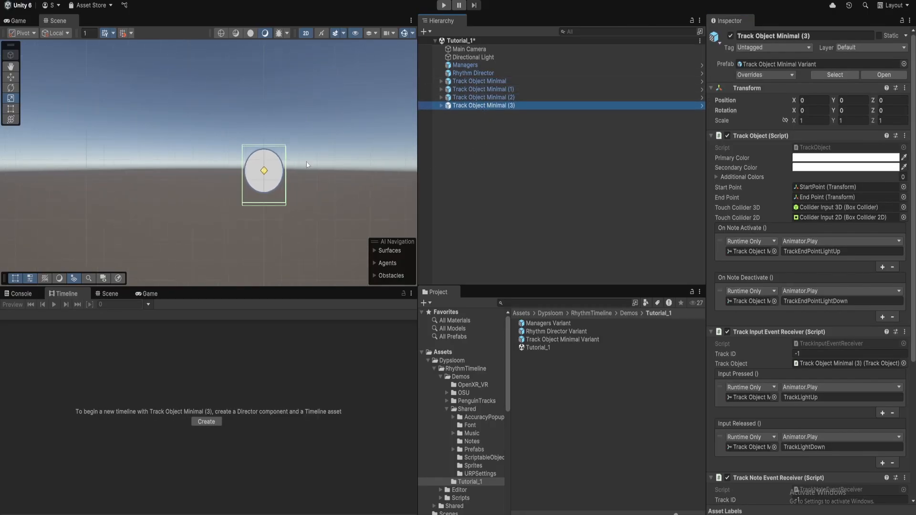
{"action": "middle_click_drag", "start_coordinate": [295, 143], "coordinate": [215, 172]}
{"action": "scroll", "coordinate": [215, 189], "scroll_direction": "down", "scroll_amount": 4}
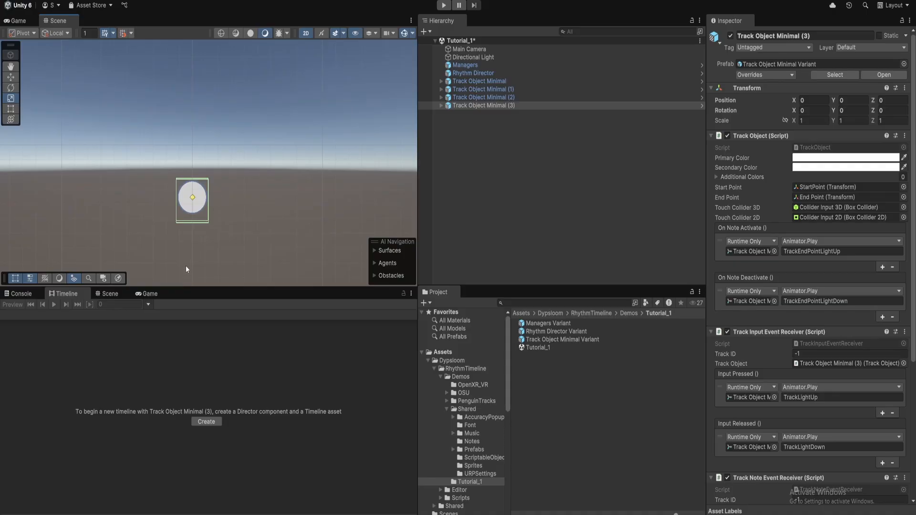
{"action": "left_click", "coordinate": [109, 295]}
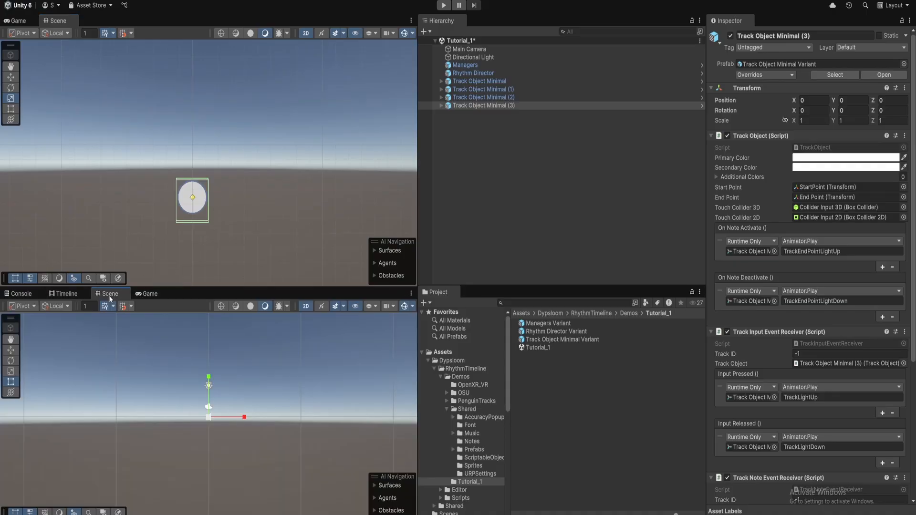
{"action": "left_click", "coordinate": [478, 80]}
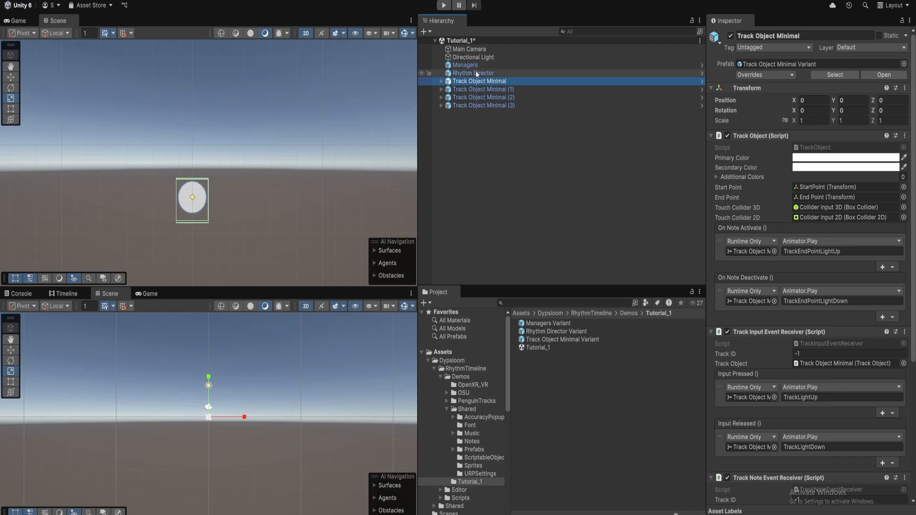
Bind Track Object Minimal and copies (1)–(3) to Rhythm Director's Track Objects Elements 0–3
{"action": "left_click", "coordinate": [475, 73]}
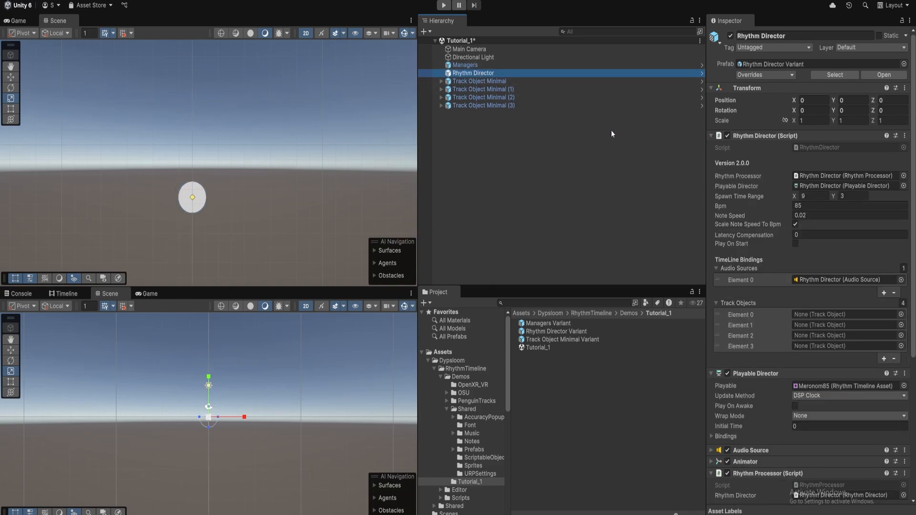
{"action": "left_click", "coordinate": [490, 83]}
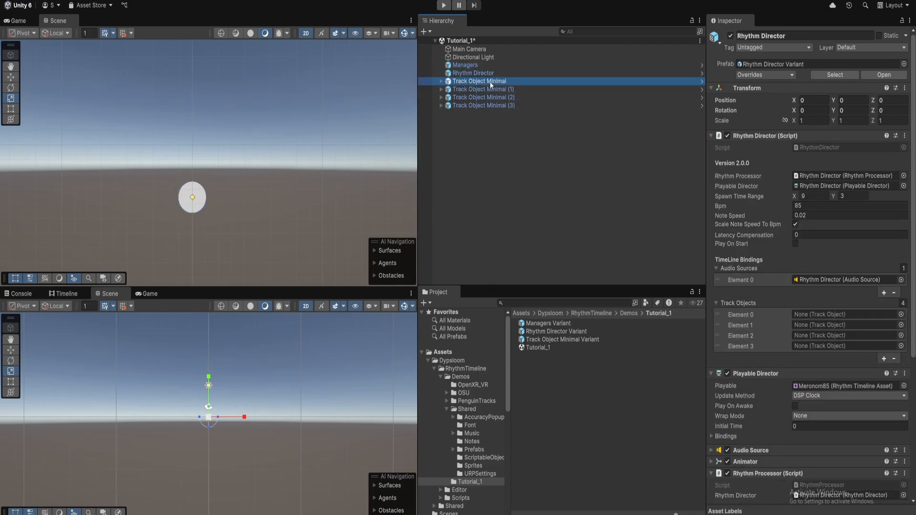
{"action": "left_click_drag", "start_coordinate": [490, 82], "coordinate": [821, 315]}
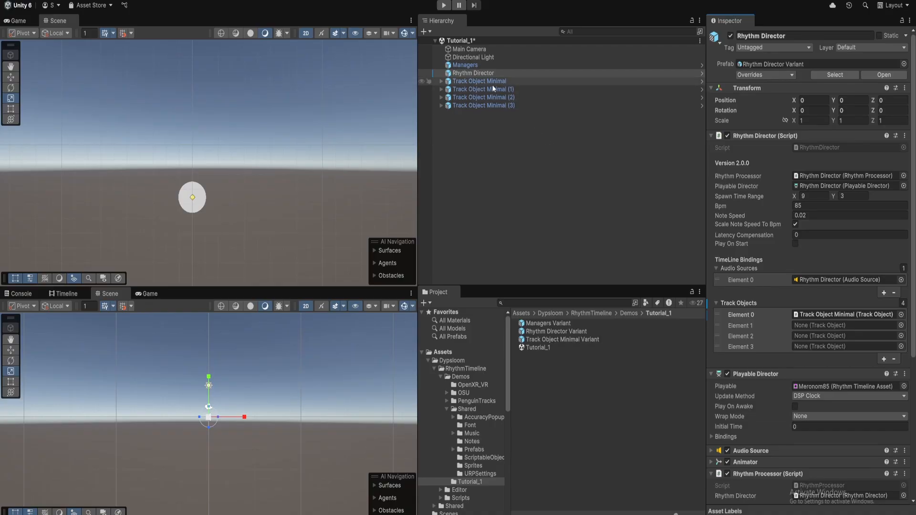
{"action": "left_click_drag", "start_coordinate": [494, 88], "coordinate": [845, 325]}
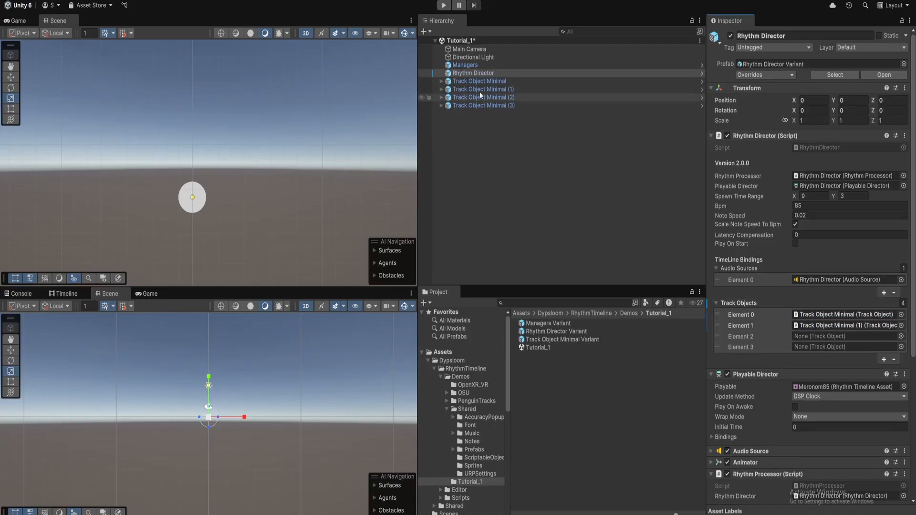
{"action": "left_click_drag", "start_coordinate": [479, 98], "coordinate": [806, 337]}
{"action": "left_click_drag", "start_coordinate": [496, 105], "coordinate": [832, 346]}
{"action": "left_click", "coordinate": [521, 170]}
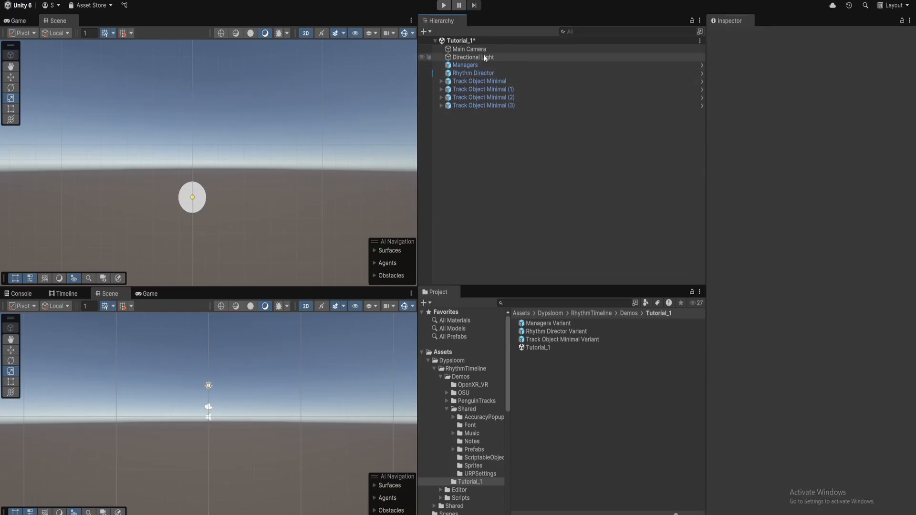
{"action": "left_click", "coordinate": [483, 73]}
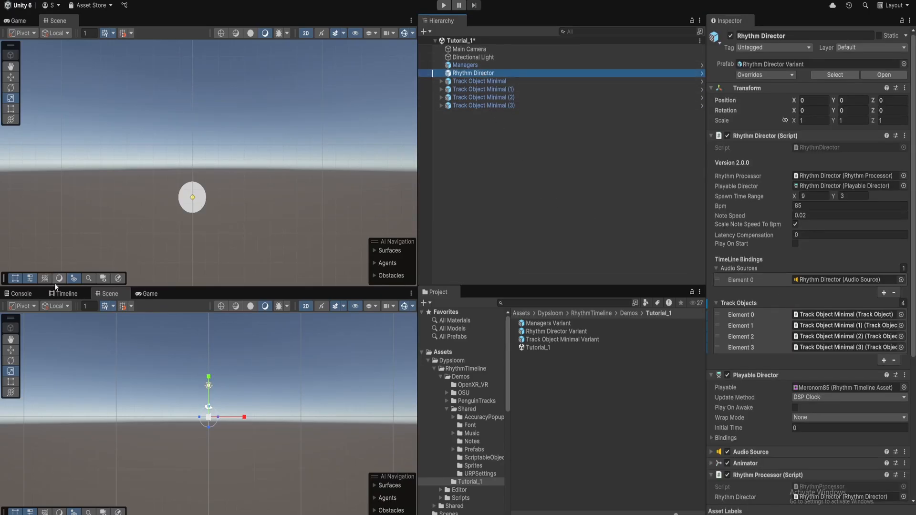
{"action": "left_click", "coordinate": [63, 294]}
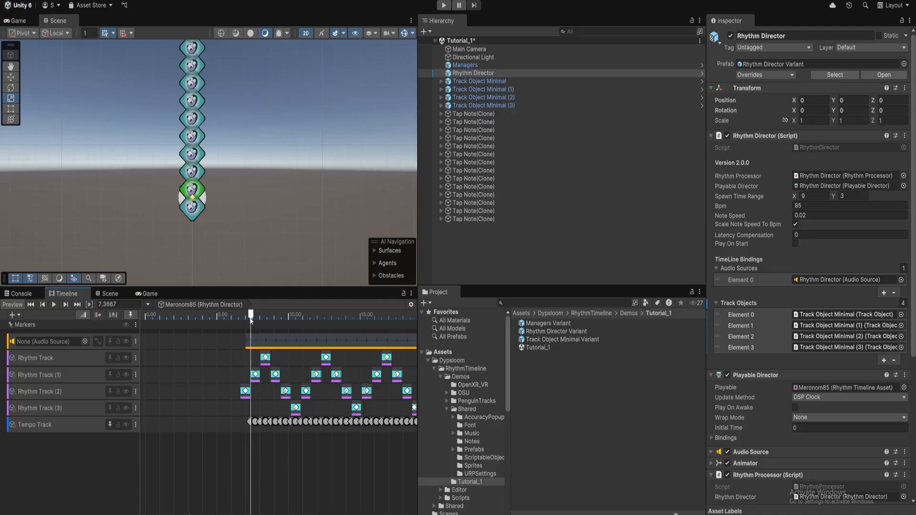
Scrub the timeline to about 7.55 s to preview the Meronom85 tap notes in the scene
{"action": "mouse_move", "coordinate": [251, 320]}
{"action": "left_mouse_down"}
{"action": "mouse_move", "coordinate": [235, 318]}
{"action": "mouse_move", "coordinate": [258, 317]}
{"action": "left_mouse_up"}
{"action": "middle_click_drag", "start_coordinate": [210, 116], "coordinate": [218, 166]}
{"action": "mouse_move", "coordinate": [258, 317]}
{"action": "left_mouse_down"}
{"action": "mouse_move", "coordinate": [355, 324]}
{"action": "mouse_move", "coordinate": [250, 340]}
{"action": "mouse_move", "coordinate": [336, 336]}
{"action": "mouse_move", "coordinate": [230, 343]}
{"action": "mouse_move", "coordinate": [261, 340]}
{"action": "left_mouse_up"}
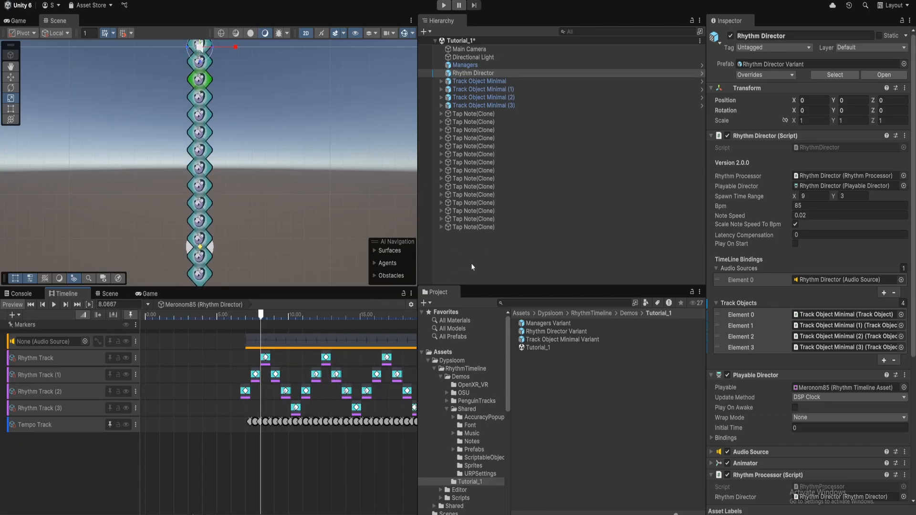
{"action": "left_click", "coordinate": [109, 293]}
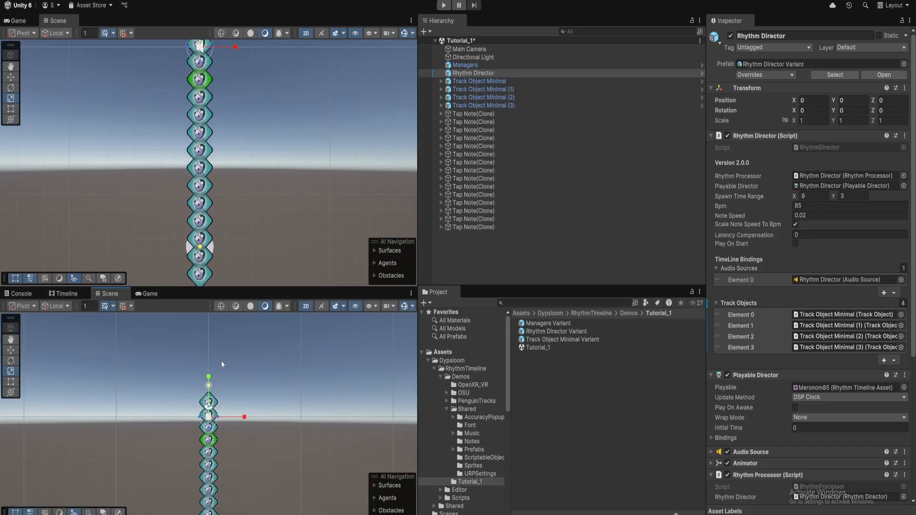
Spread the four track objects in a horizontal row, first at X -4.96 and last at X 5.19
{"action": "left_click", "coordinate": [495, 81]}
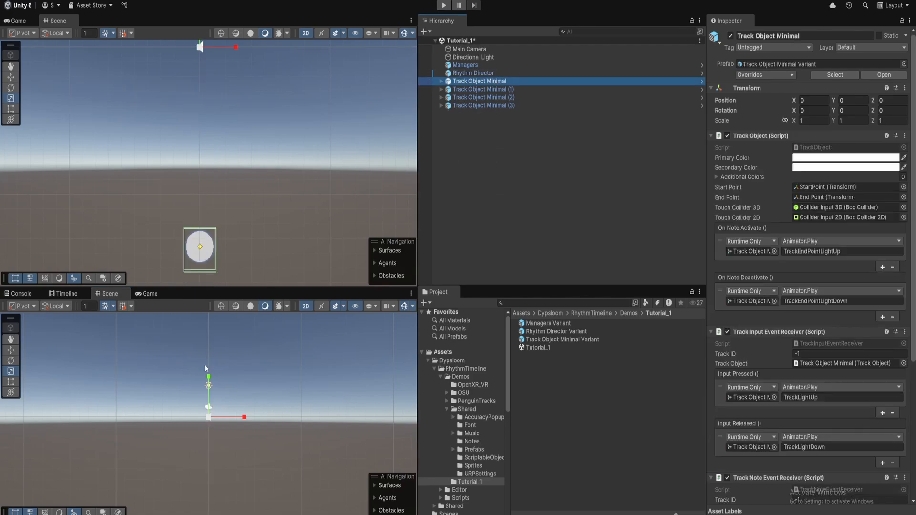
{"action": "left_click_drag", "start_coordinate": [247, 420], "coordinate": [293, 424]}
{"action": "left_click", "coordinate": [483, 90]}
{"action": "left_click", "coordinate": [496, 97]}
{"action": "left_click", "coordinate": [499, 105]}
{"action": "left_click", "coordinate": [64, 293]}
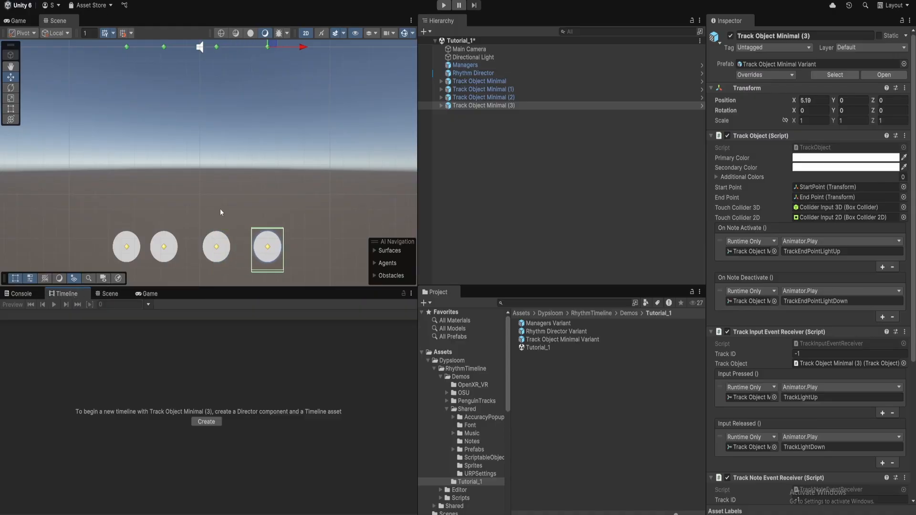
{"action": "left_click", "coordinate": [477, 73]}
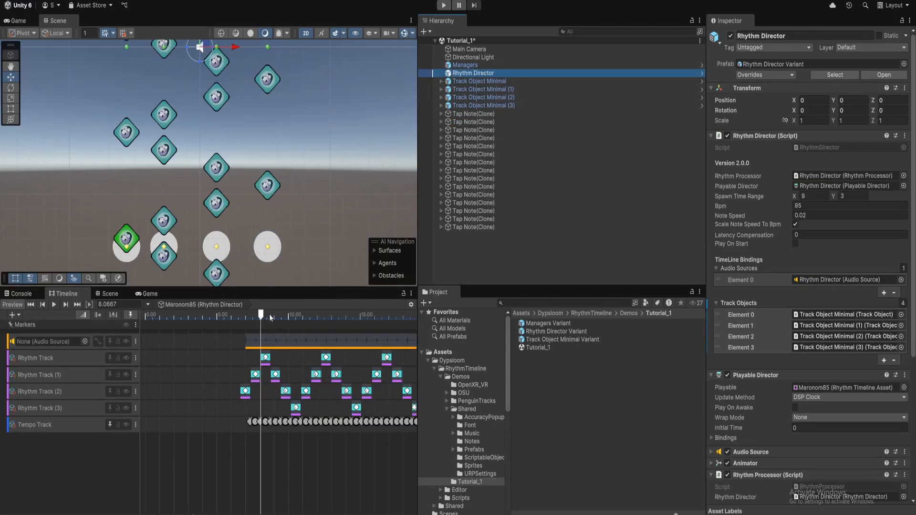
Preview the notes once more, clear the previewed note clones, and start Play mode
{"action": "left_click_drag", "start_coordinate": [261, 317], "coordinate": [233, 345]}
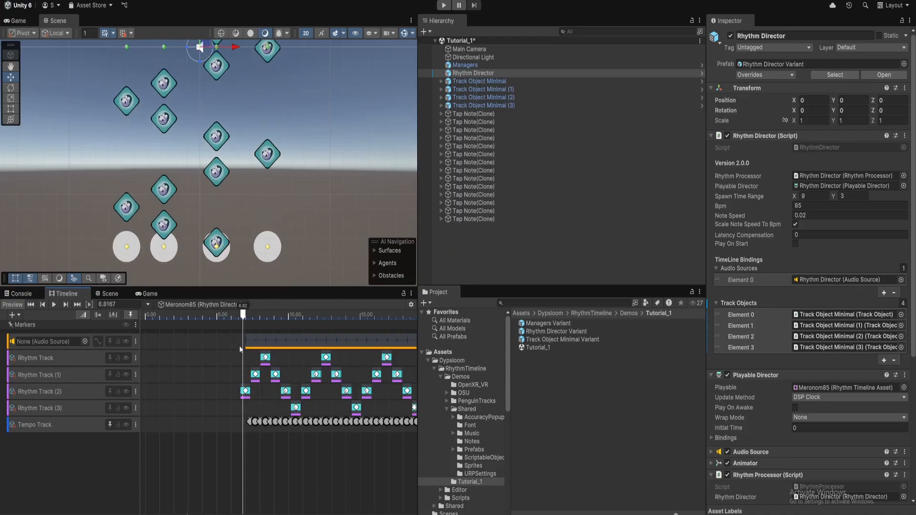
{"action": "left_click", "coordinate": [473, 138]}
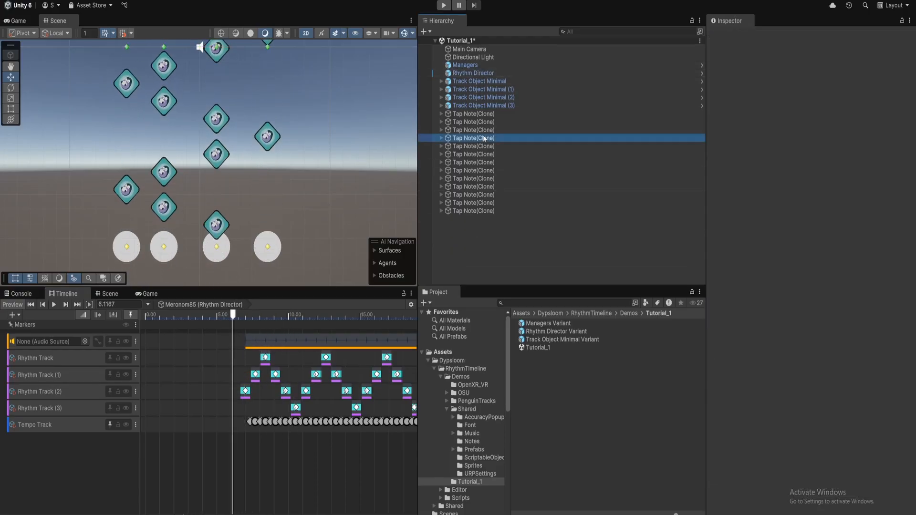
{"action": "left_click", "coordinate": [446, 9]}
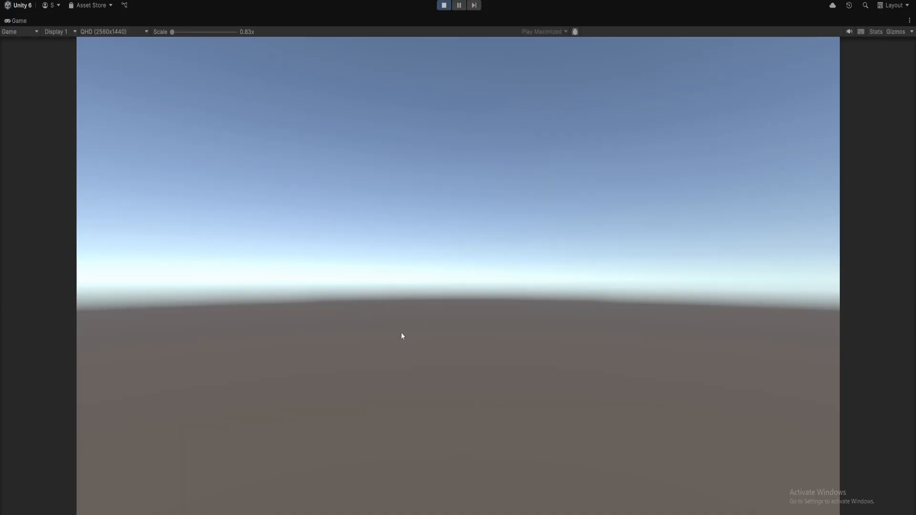
Stop Play mode and show the Game view in the lower panel
{"action": "left_click", "coordinate": [444, 6]}
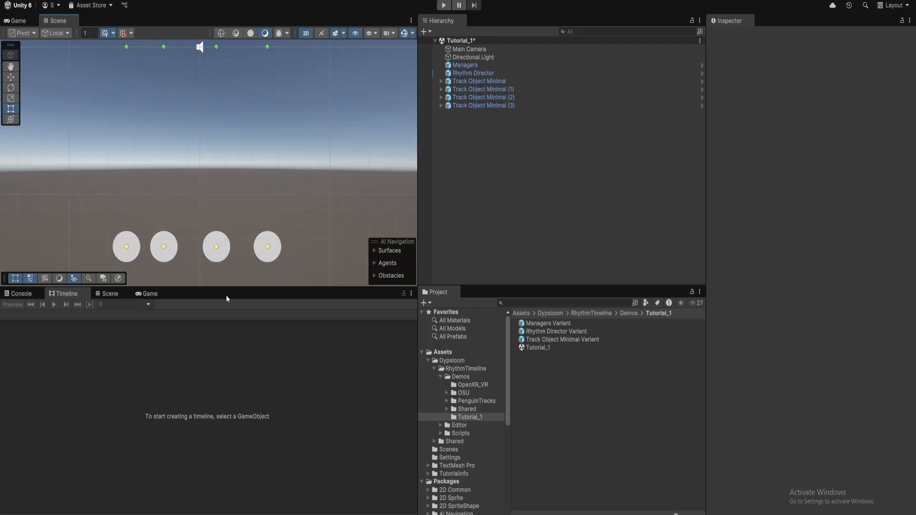
{"action": "left_click", "coordinate": [147, 294]}
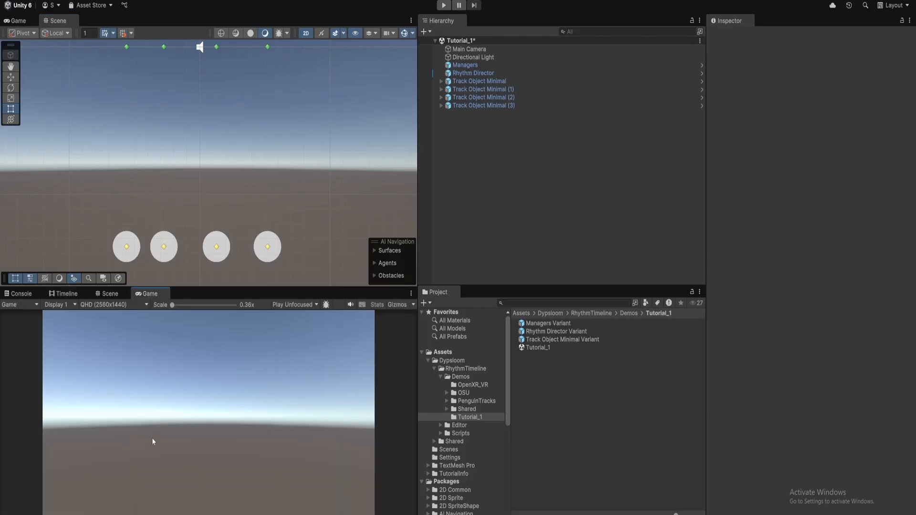
Raise all four Track Object Minimal objects together to Y 10.57, then select Rhythm Director
{"action": "left_click", "coordinate": [494, 104]}
{"action": "left_click", "coordinate": [485, 81], "text": "shift"}
{"action": "key", "text": "f"}
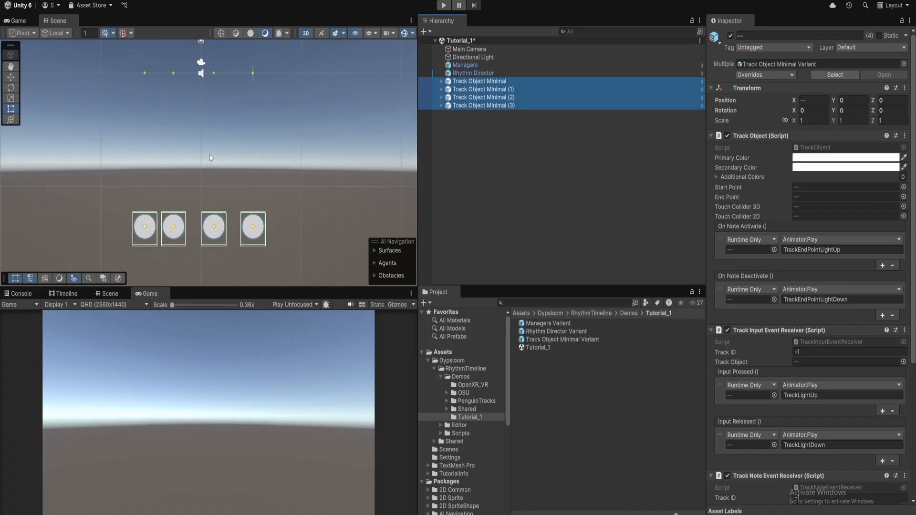
{"action": "key", "text": "w"}
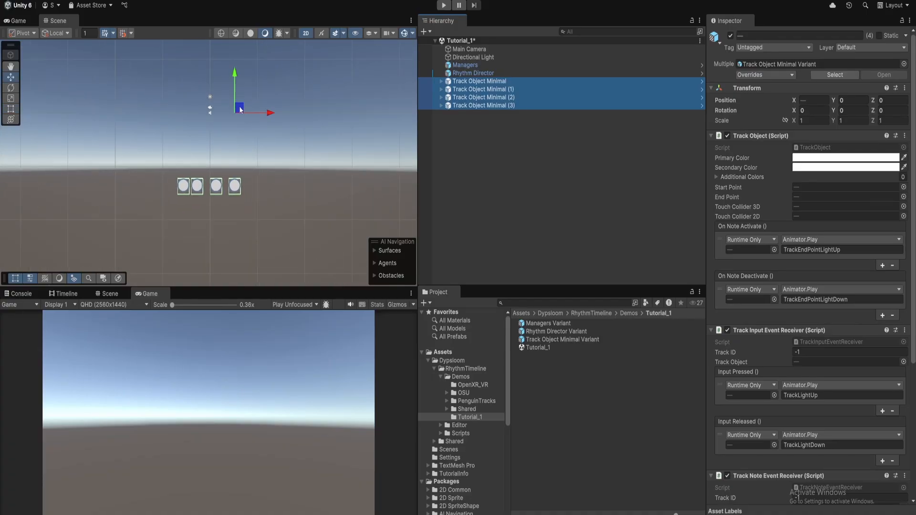
{"action": "left_click_drag", "start_coordinate": [240, 109], "coordinate": [240, 52]}
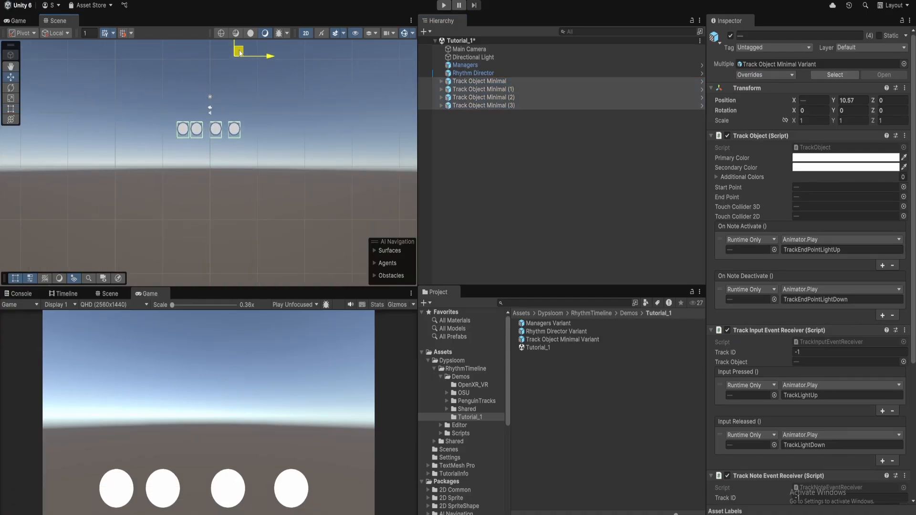
{"action": "left_click", "coordinate": [511, 144]}
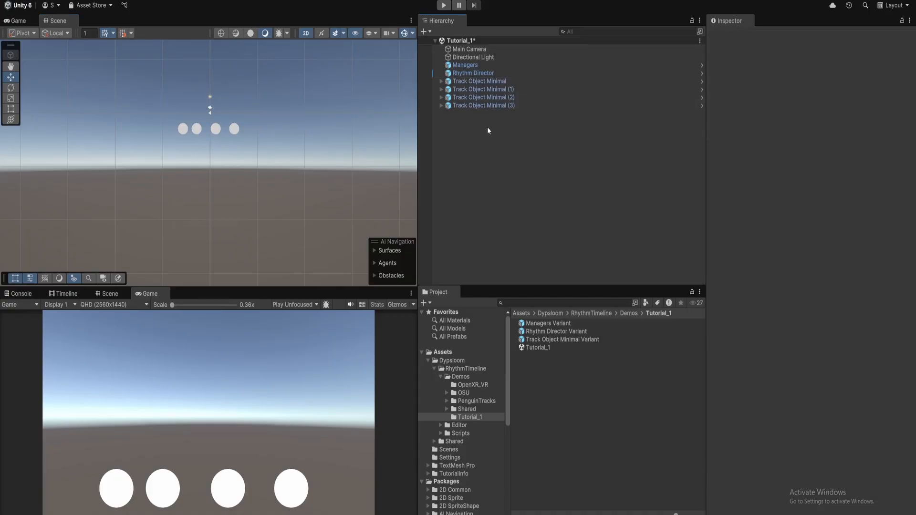
{"action": "left_click", "coordinate": [496, 74]}
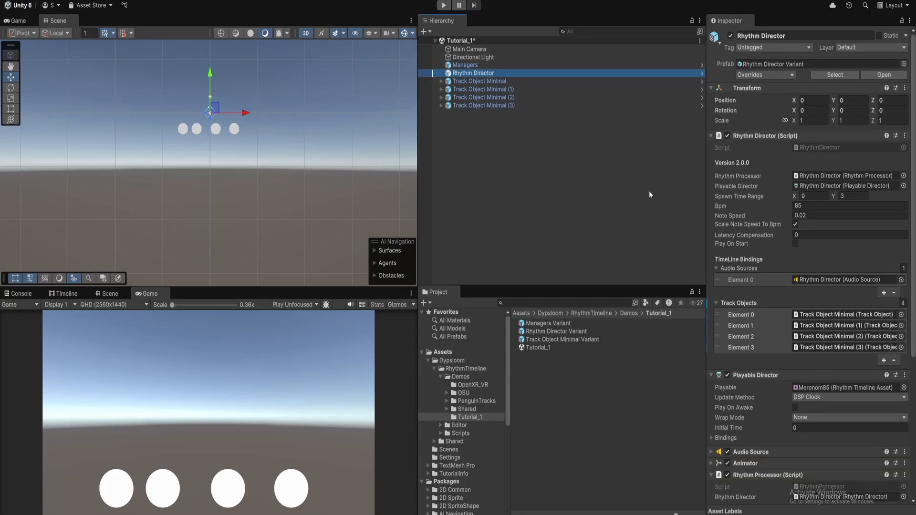
Enable Play On Start on the Rhythm Director, save the Tutorial_1 scene, and enter Play mode
{"action": "left_click", "coordinate": [795, 244]}
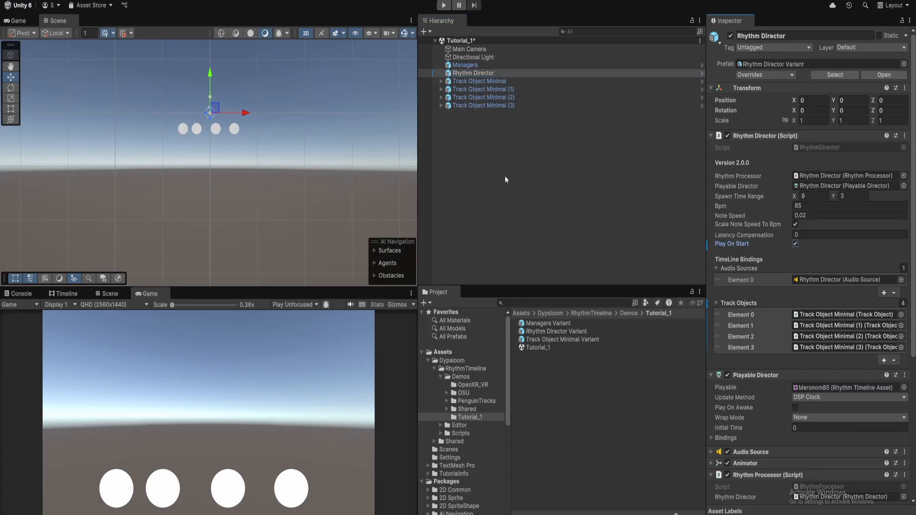
{"action": "key", "text": "ctrl+p"}
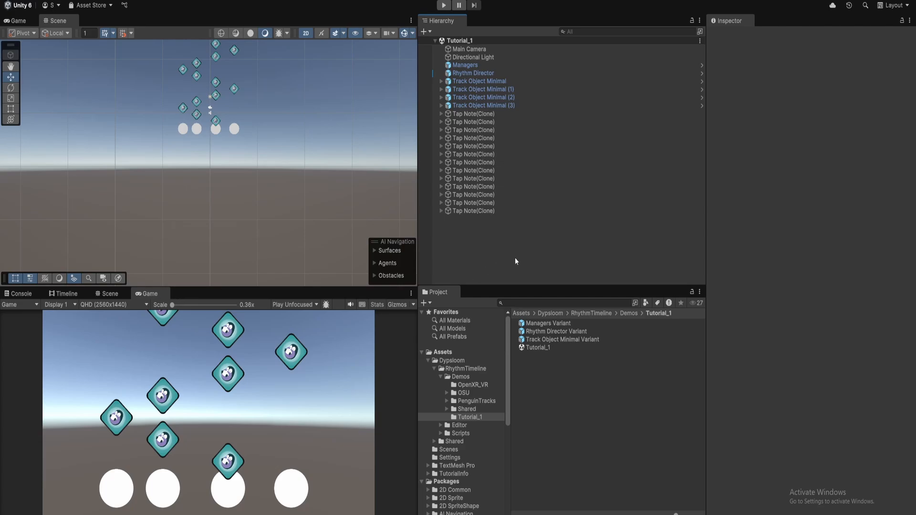
{"action": "left_click", "coordinate": [497, 141]}
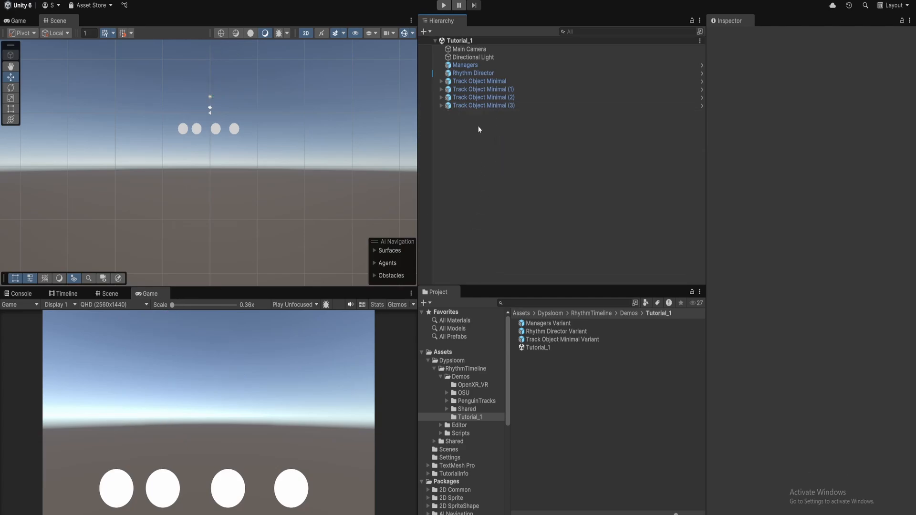
{"action": "left_click", "coordinate": [444, 5]}
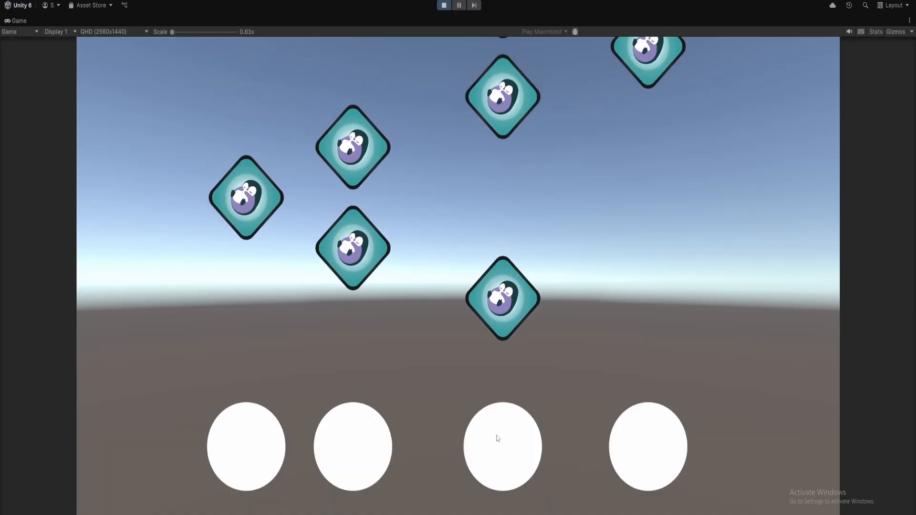
Hit the falling notes with the D, F, J and K lane keys, then stop Play mode
{"action": "key", "text": "j"}
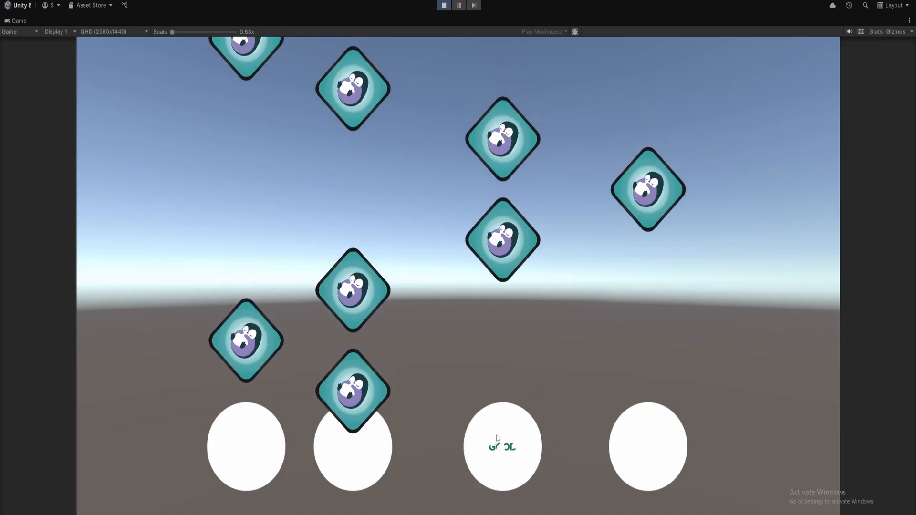
{"action": "key", "text": "f"}
{"action": "key", "text": "d"}
{"action": "key", "text": "f"}
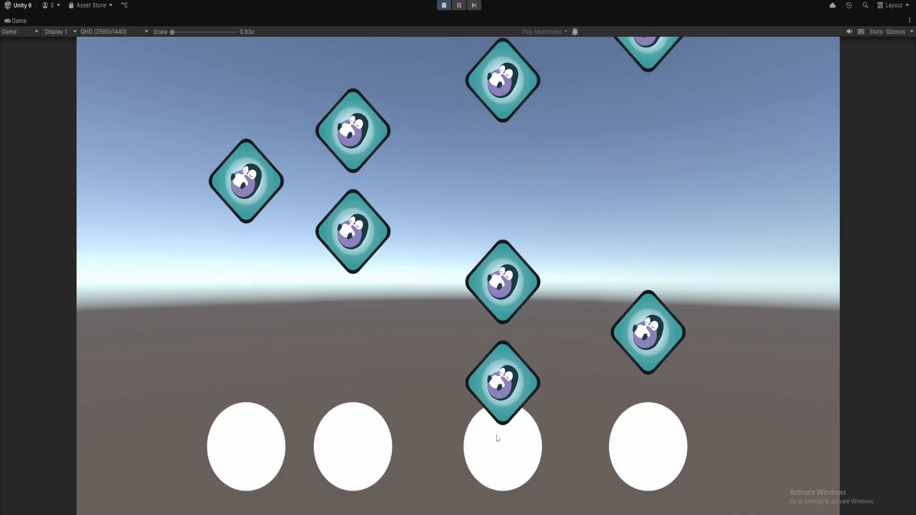
{"action": "key", "text": "j"}
{"action": "key", "text": "k"}
{"action": "key", "text": "j"}
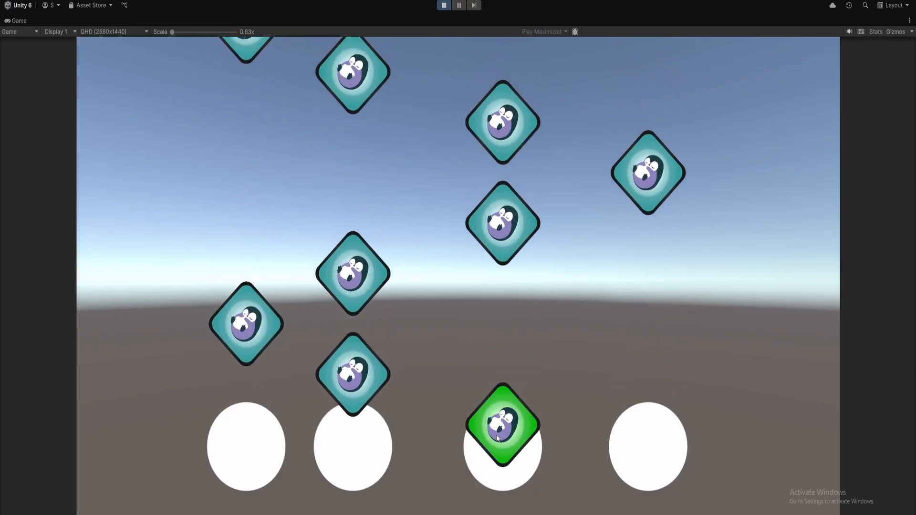
{"action": "key", "text": "f"}
{"action": "key", "text": "d"}
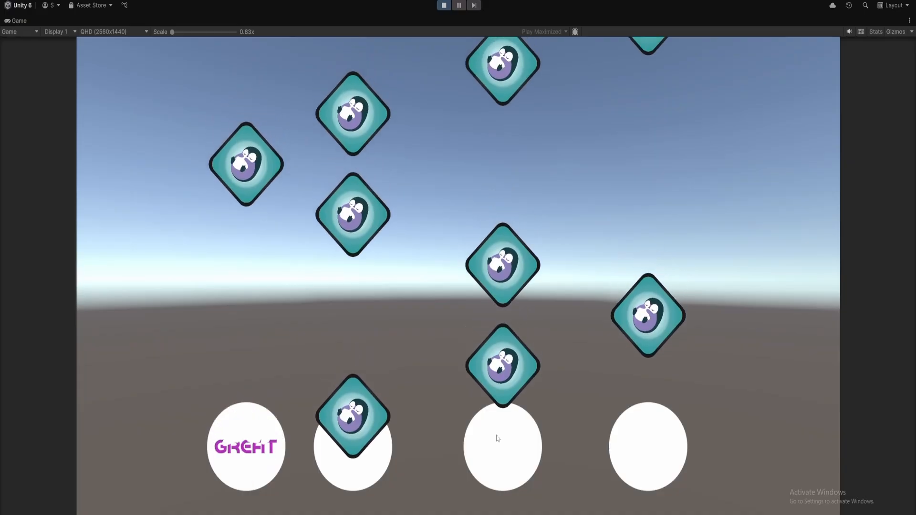
{"action": "key", "text": "f"}
{"action": "key", "text": "j"}
{"action": "key", "text": "k"}
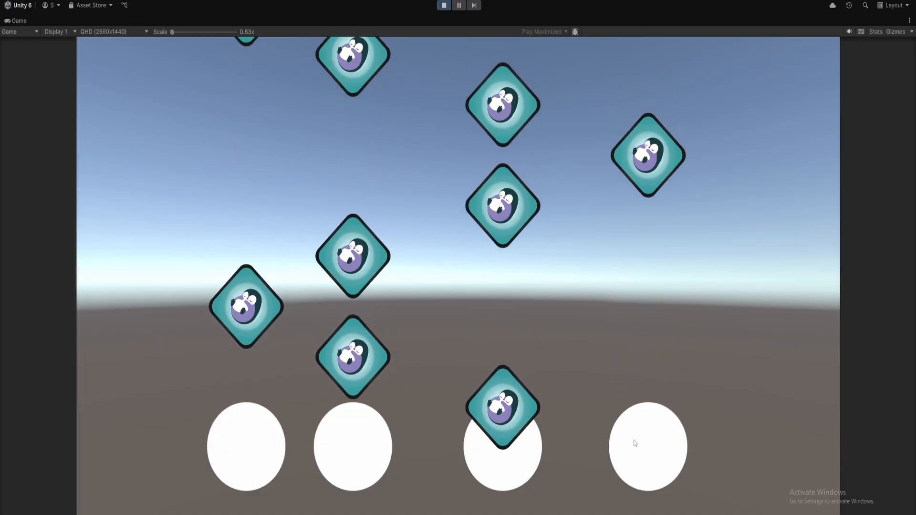
{"action": "key", "text": "j"}
{"action": "key", "text": "f"}
{"action": "key", "text": "d"}
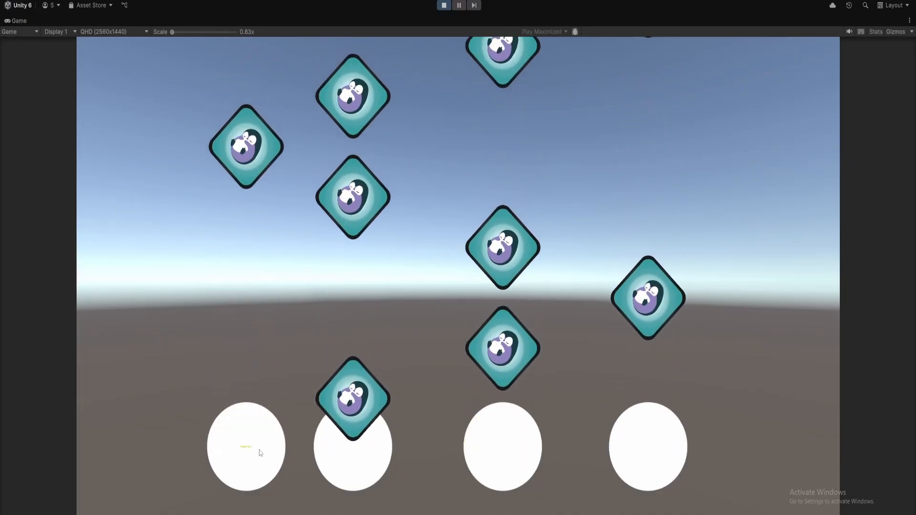
{"action": "key", "text": "f"}
{"action": "key", "text": "j"}
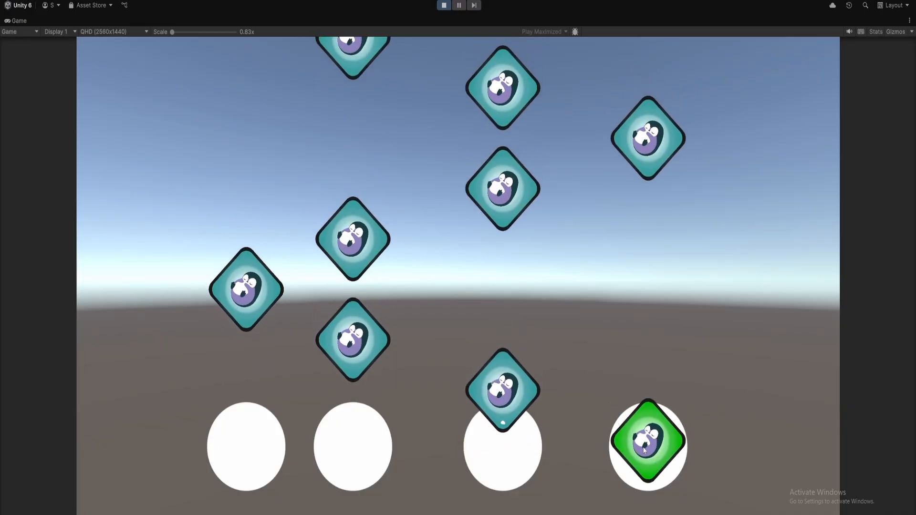
{"action": "key", "text": "k"}
{"action": "left_click", "coordinate": [444, 5]}
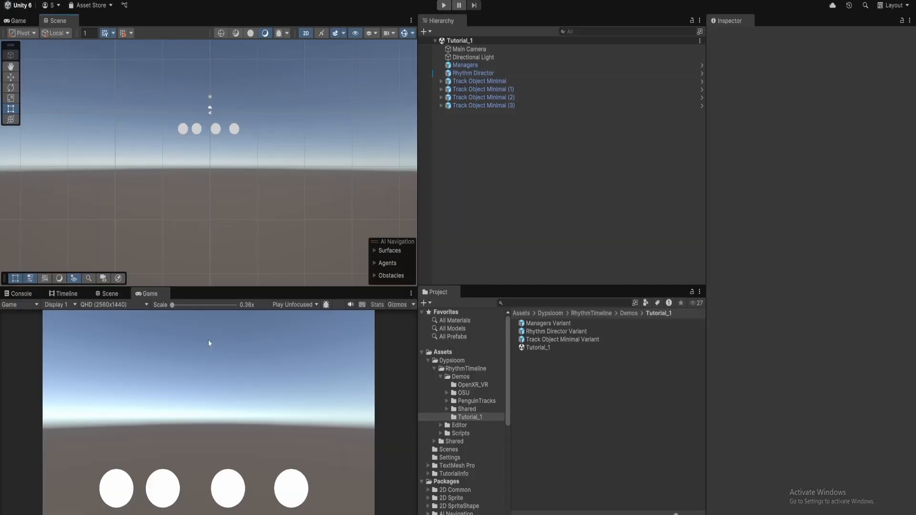
Show the Rhythm Director's timeline in the Timeline window and locate the Meronom85 asset in Song Timelines
{"action": "left_click", "coordinate": [67, 294]}
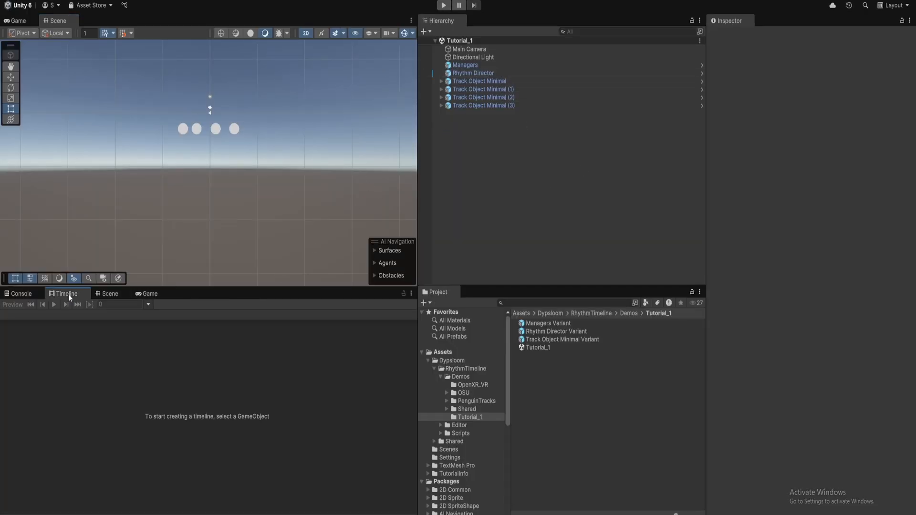
{"action": "left_click", "coordinate": [505, 72]}
{"action": "scroll", "coordinate": [792, 267], "scroll_direction": "down", "scroll_amount": 3}
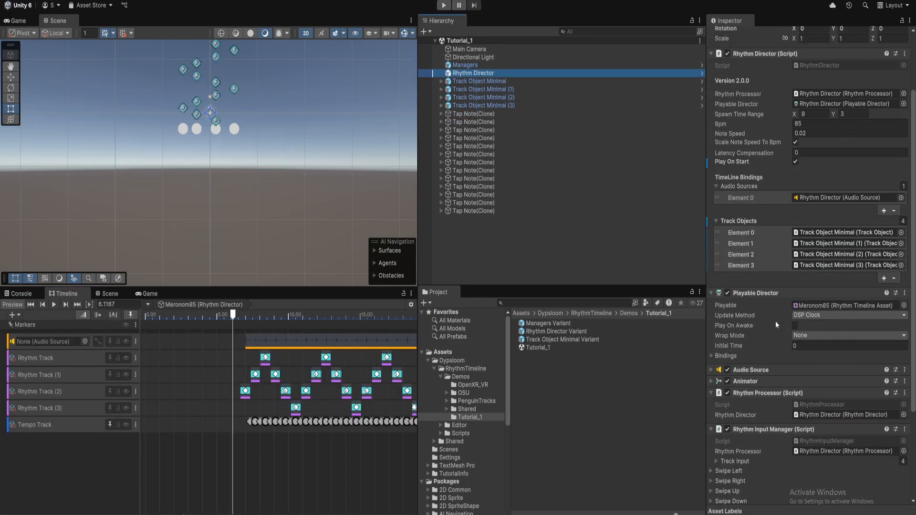
{"action": "middle_click_drag", "start_coordinate": [290, 383], "coordinate": [251, 382]}
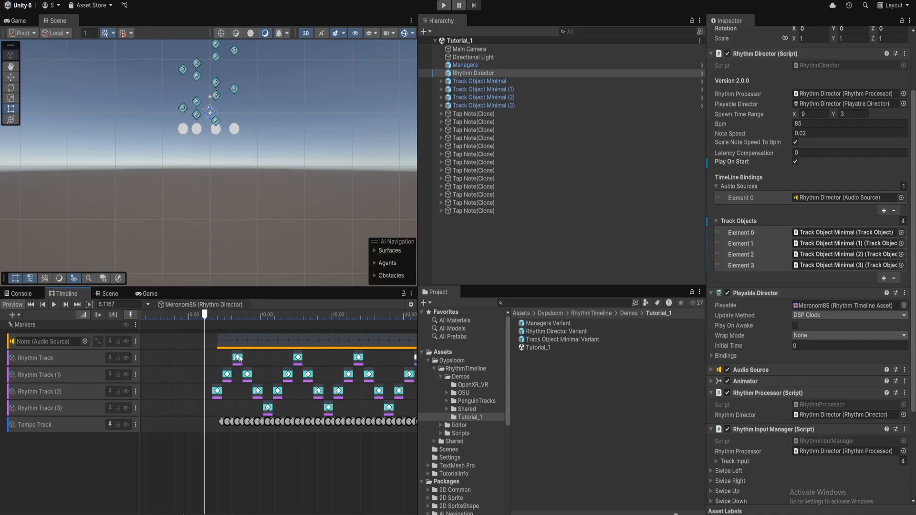
{"action": "left_click", "coordinate": [814, 307]}
Create a Rhythm Timeline Asset named Tutorial_1 in the Song Timelines folder via Create > Midi
{"action": "left_click", "coordinate": [559, 424]}
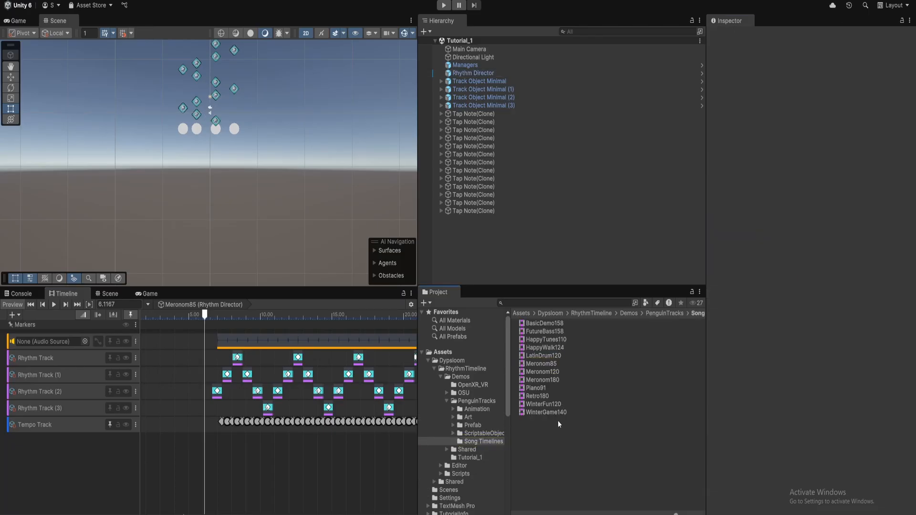
{"action": "left_click", "coordinate": [550, 364]}
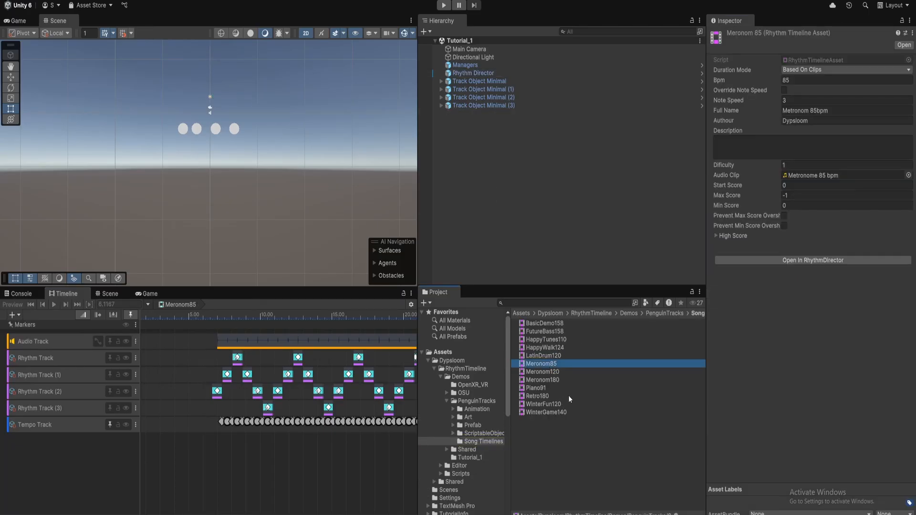
{"action": "left_click", "coordinate": [546, 458]}
{"action": "right_click", "coordinate": [539, 432]}
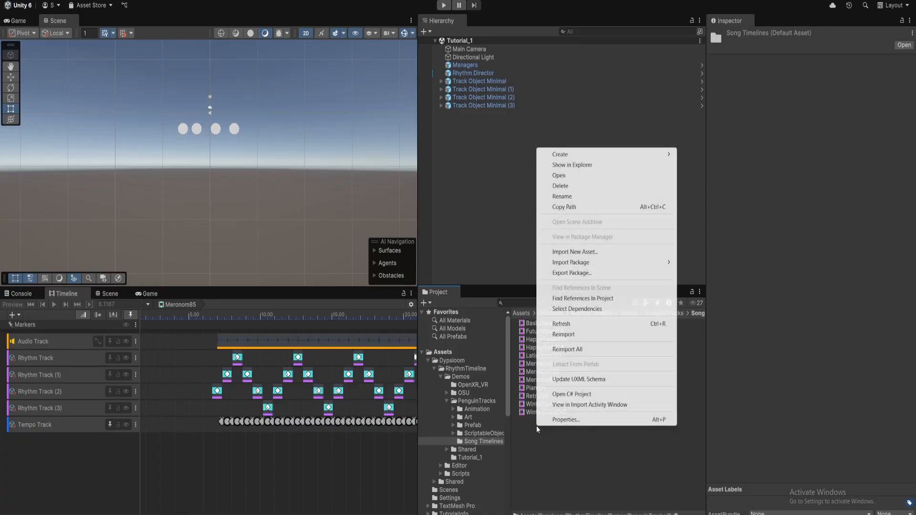
{"action": "mouse_move", "coordinate": [602, 157]}
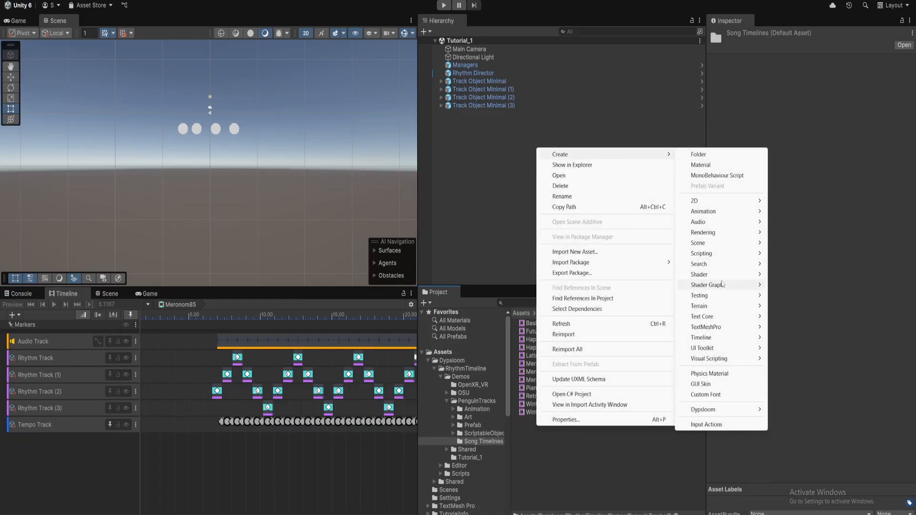
{"action": "mouse_move", "coordinate": [726, 411]}
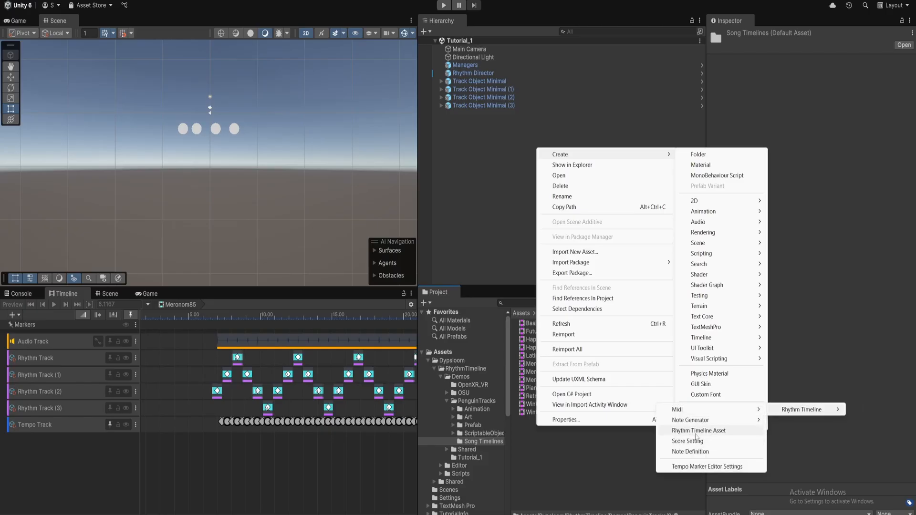
{"action": "left_click", "coordinate": [696, 431]}
{"action": "type", "text": "T"}
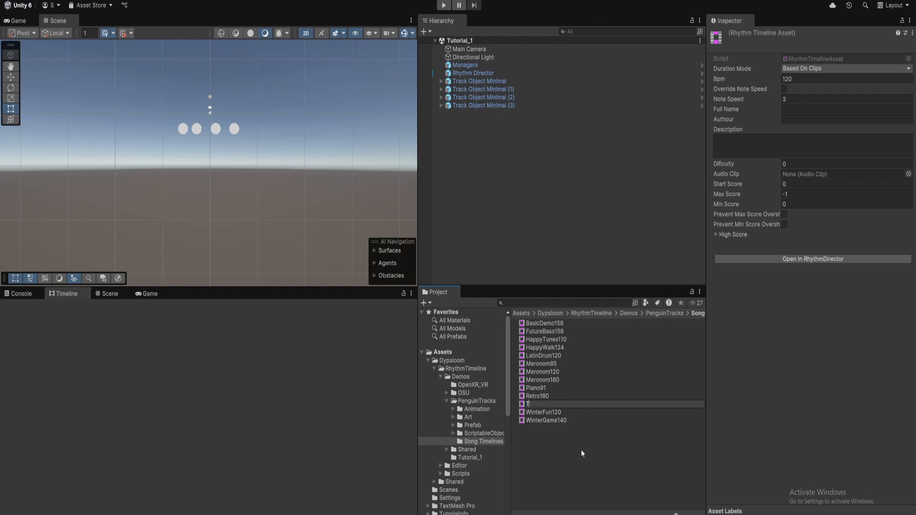
{"action": "type", "text": "utorial_1"}
{"action": "key", "text": "Return"}
{"action": "left_click", "coordinate": [112, 377]}
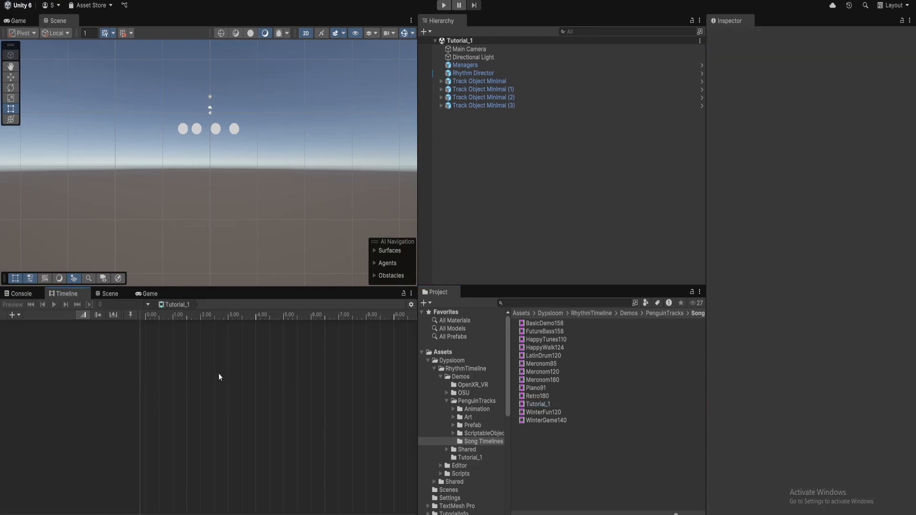
Add an Audio Track to the Tutorial_1 timeline
{"action": "left_click", "coordinate": [548, 404]}
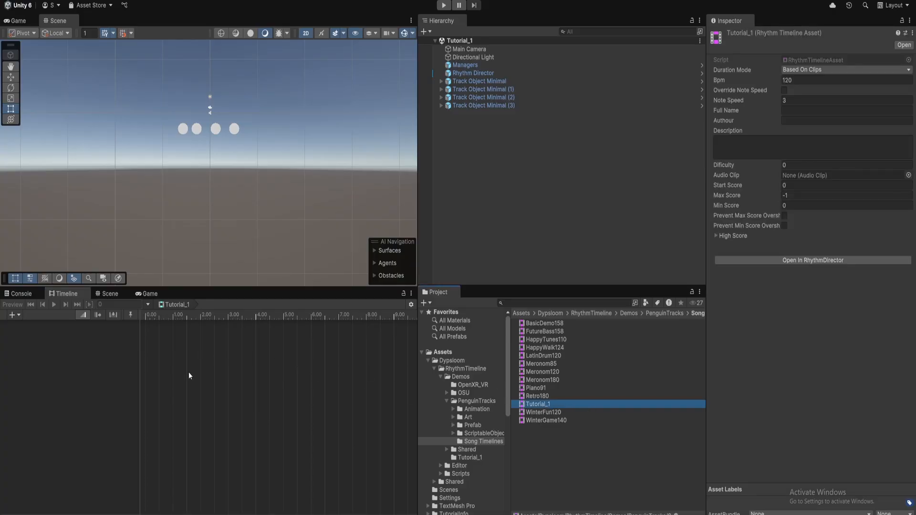
{"action": "left_click", "coordinate": [18, 316]}
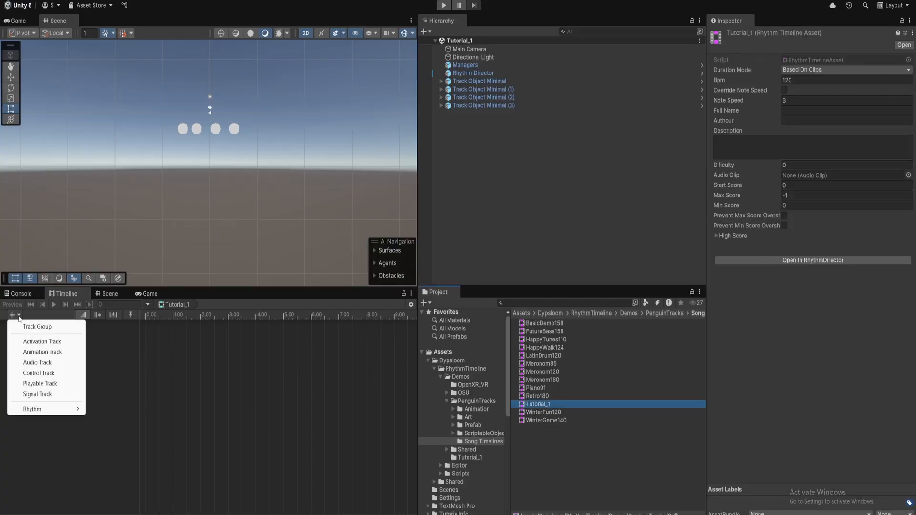
{"action": "left_click", "coordinate": [51, 364]}
Add a Rhythm Track and duplicate it to get four Rhythm Tracks
{"action": "left_click", "coordinate": [68, 340]}
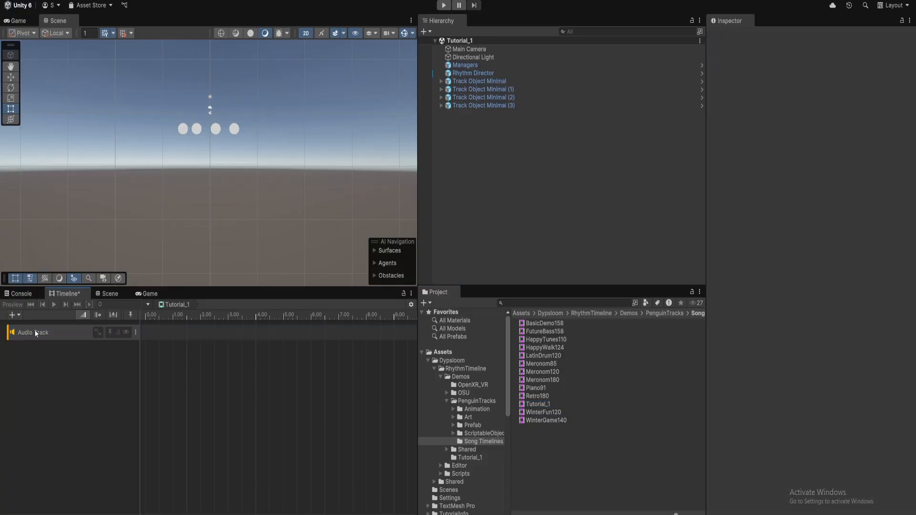
{"action": "left_click", "coordinate": [15, 315]}
{"action": "mouse_move", "coordinate": [51, 414]}
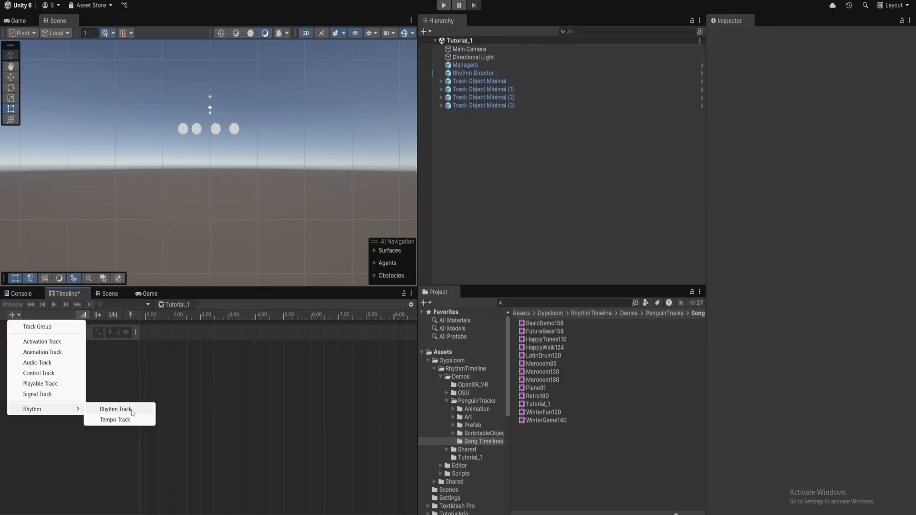
{"action": "left_click", "coordinate": [116, 409]}
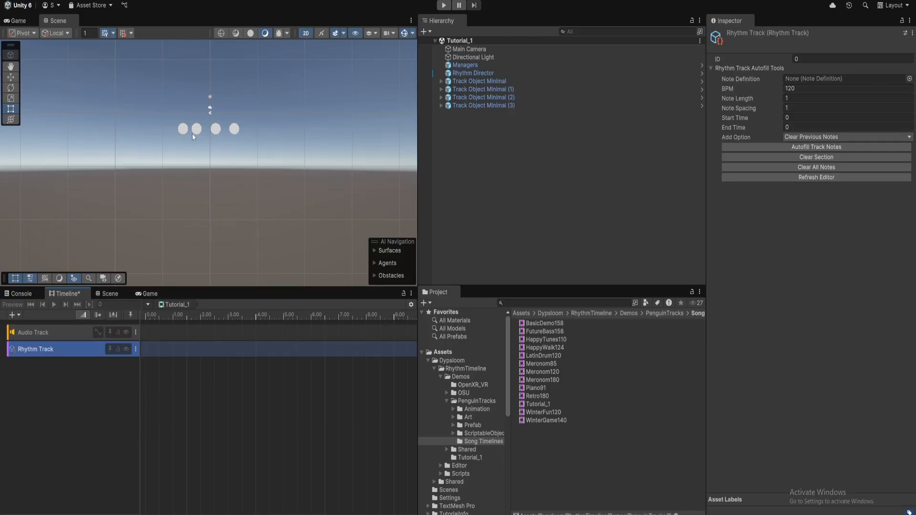
{"action": "left_click", "coordinate": [101, 399]}
{"action": "left_click", "coordinate": [77, 350]}
{"action": "key", "text": "ctrl+d"}
{"action": "key", "text": "ctrl+d"}
{"action": "key", "text": "ctrl+d"}
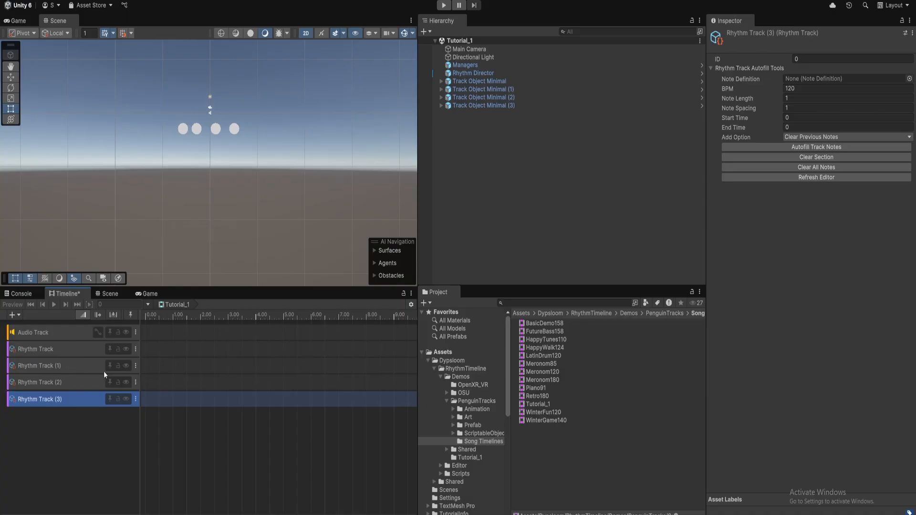
{"action": "left_click", "coordinate": [82, 353]}
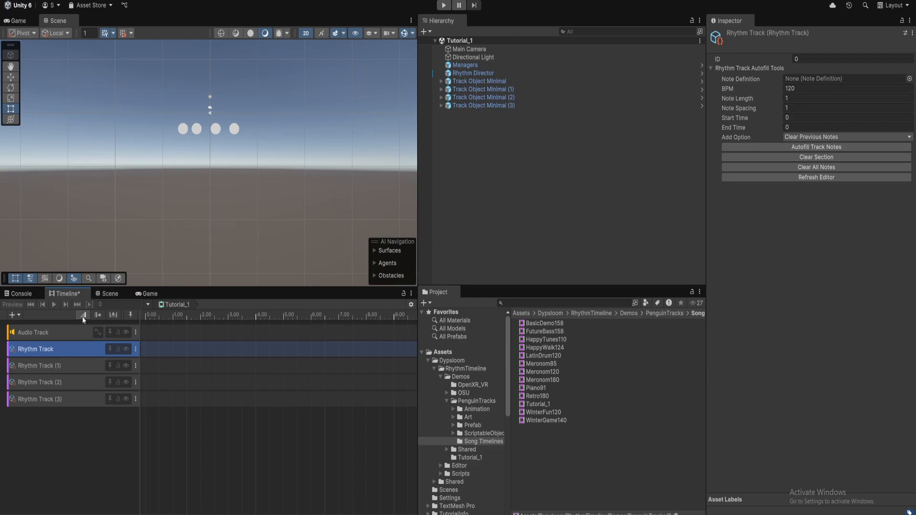
Give Rhythm Tracks (1), (2) and (3) the IDs 1, 2 and 3
{"action": "left_click", "coordinate": [81, 363]}
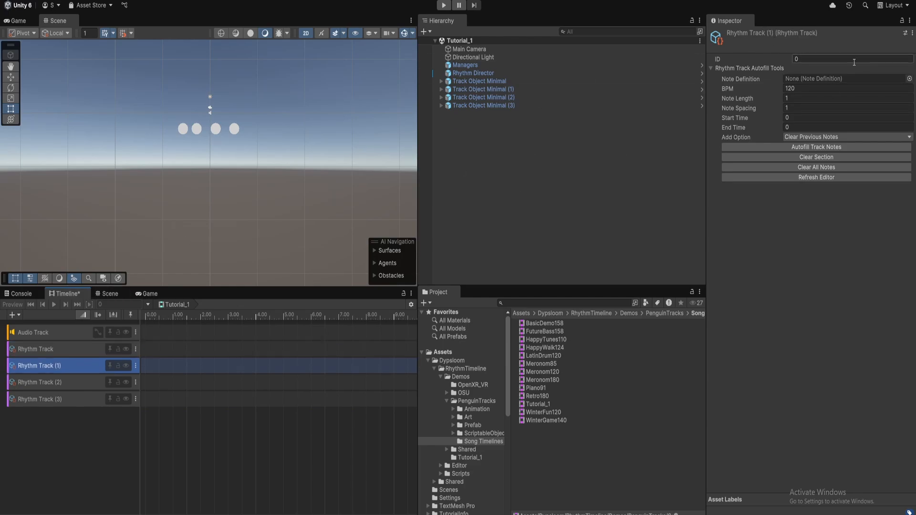
{"action": "type", "text": "1"}
{"action": "left_click", "coordinate": [79, 385]}
{"action": "left_click", "coordinate": [824, 59]}
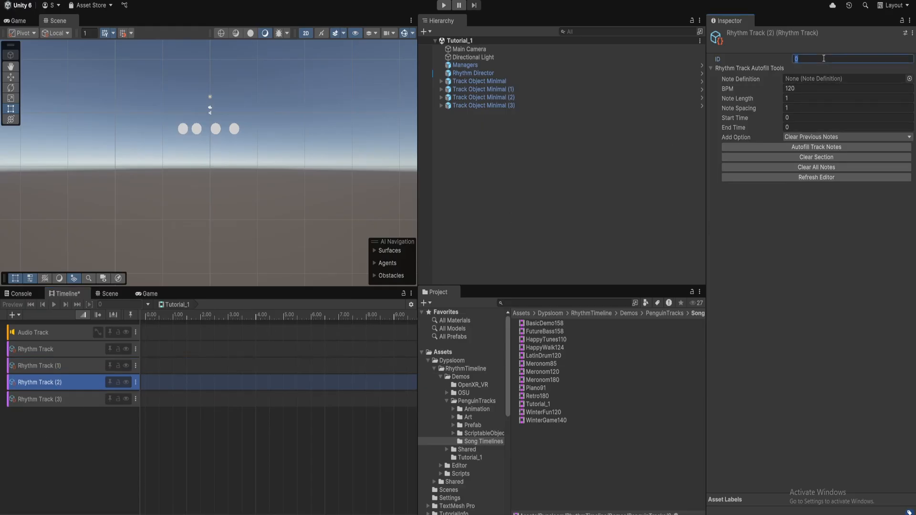
{"action": "left_click", "coordinate": [74, 398]}
{"action": "left_click", "coordinate": [815, 58]}
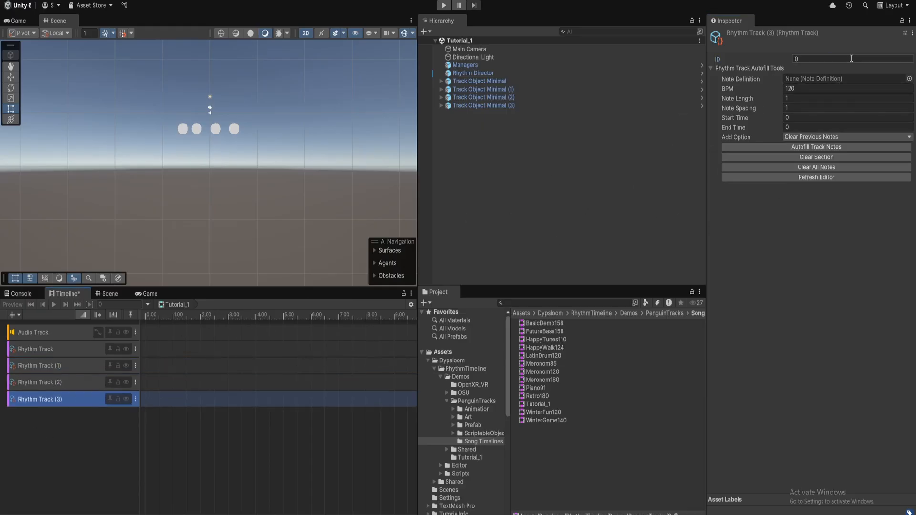
{"action": "type", "text": "3"}
{"action": "left_click", "coordinate": [70, 384]}
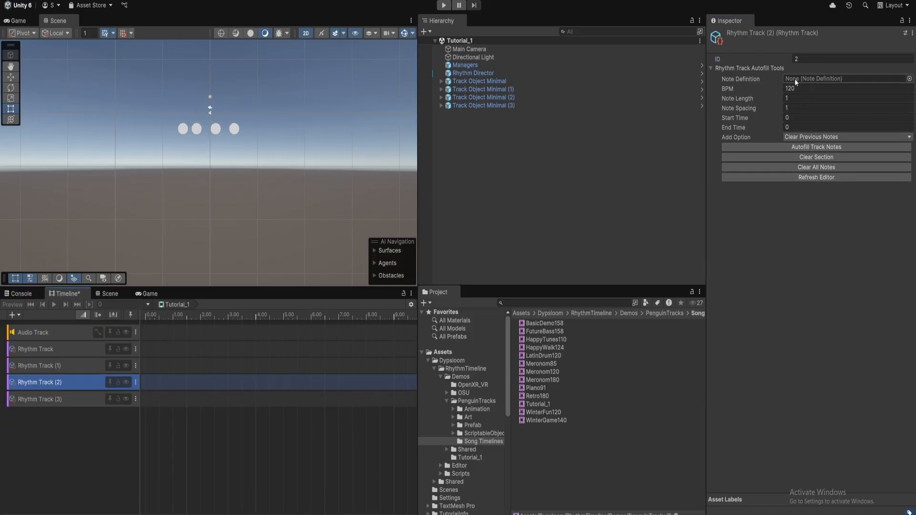
{"action": "left_click", "coordinate": [741, 70]}
{"action": "left_click", "coordinate": [741, 69]}
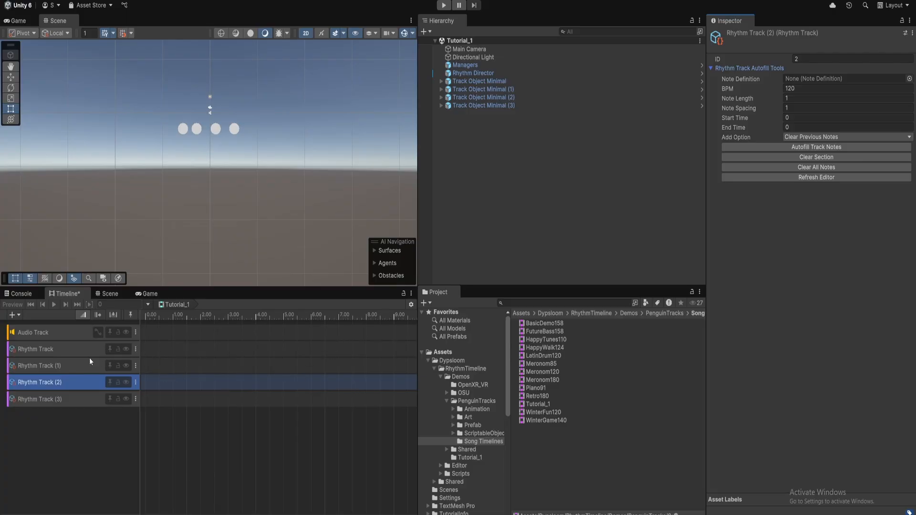
{"action": "left_click", "coordinate": [76, 433]}
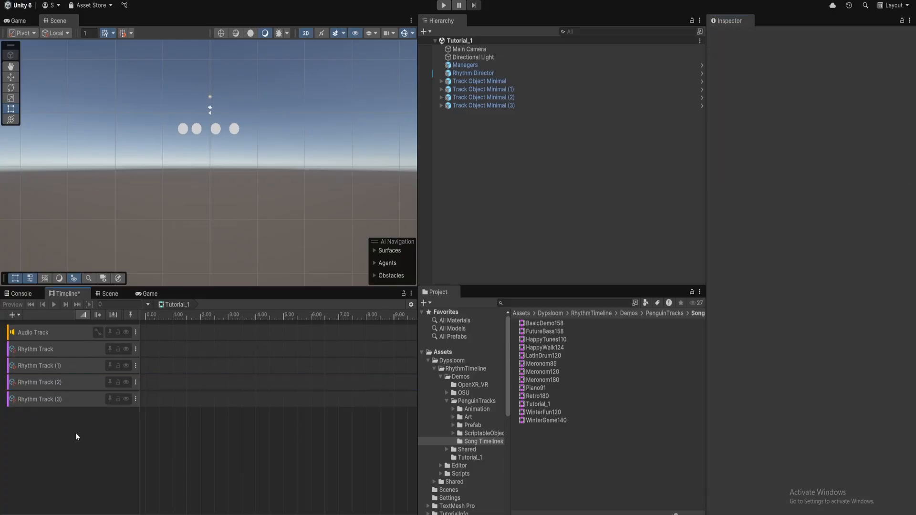
Add a Rhythm > Tempo Track beneath the four Rhythm Tracks, then select the Tutorial_1 asset
{"action": "left_click", "coordinate": [21, 316]}
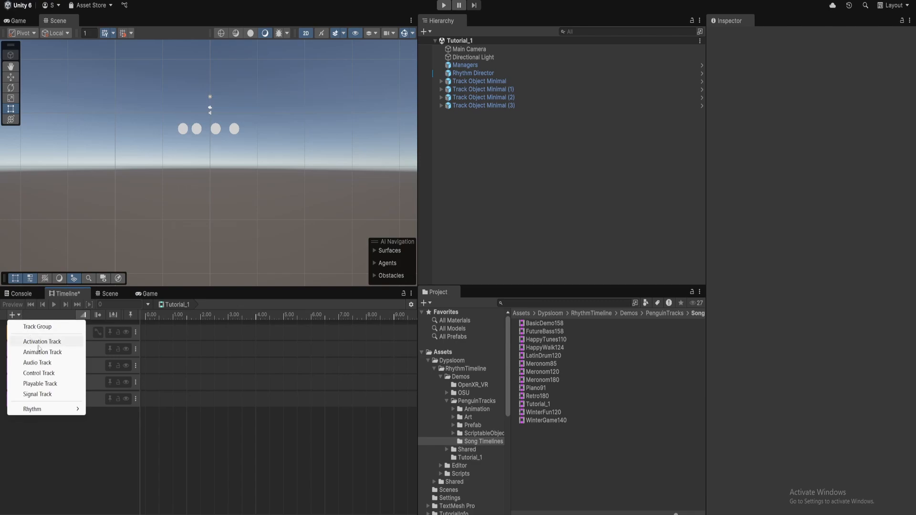
{"action": "mouse_move", "coordinate": [55, 413]}
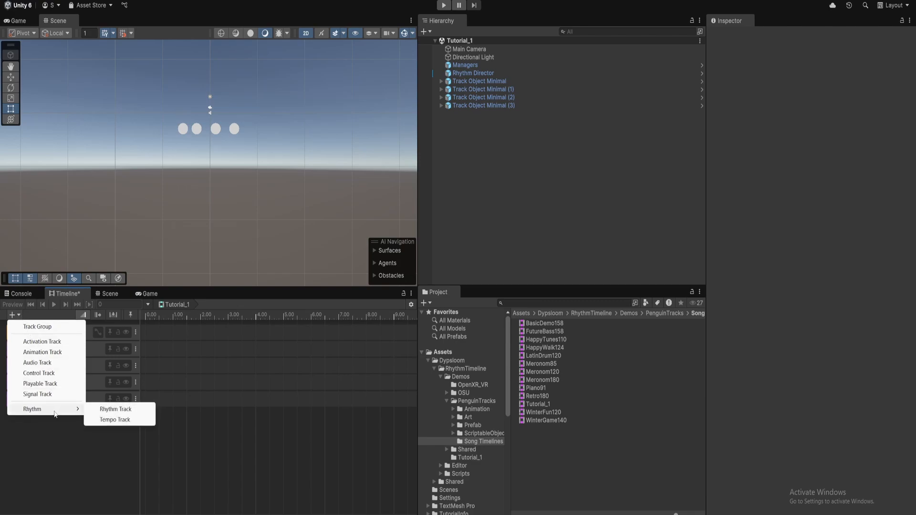
{"action": "left_click", "coordinate": [132, 420]}
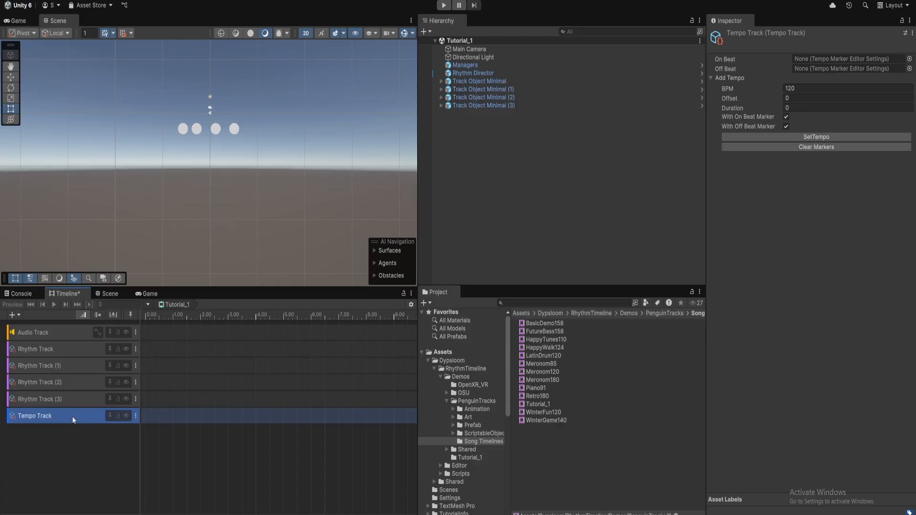
{"action": "left_click", "coordinate": [796, 88]}
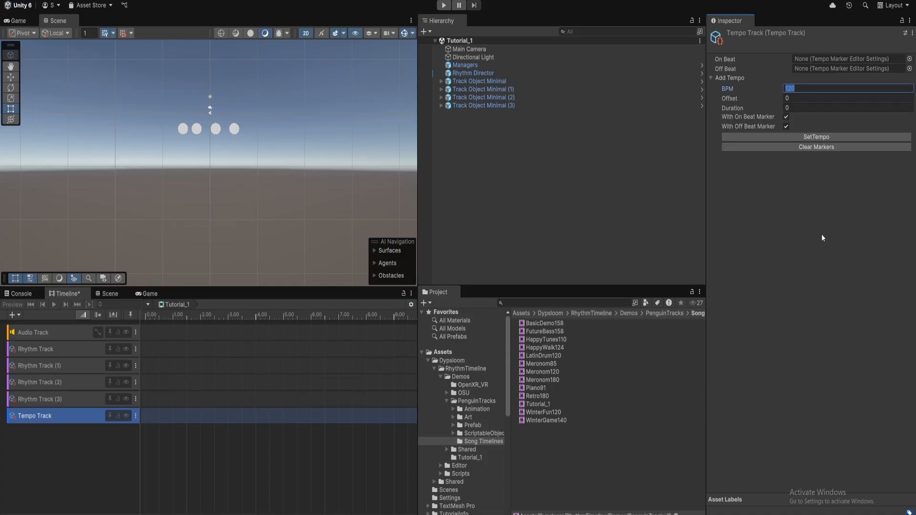
{"action": "left_click", "coordinate": [556, 405]}
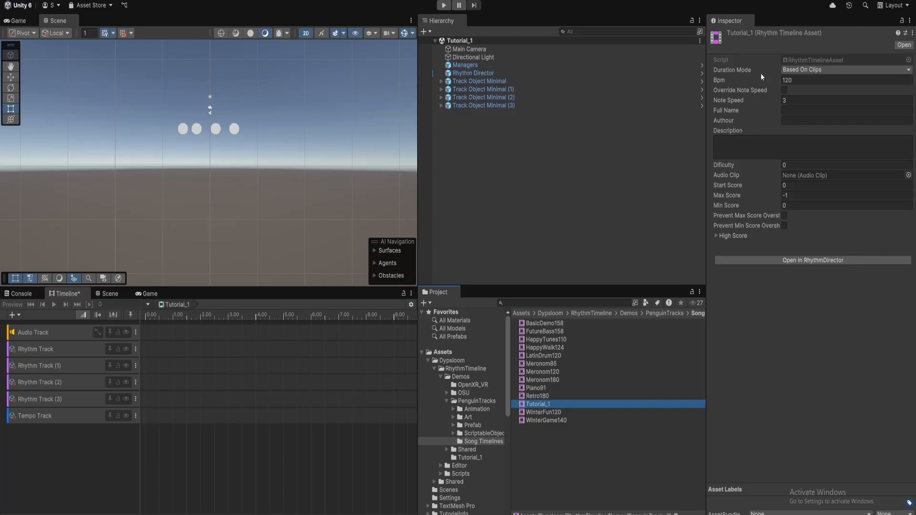
Set the Tutorial_1 asset's Bpm to 150
{"action": "left_click", "coordinate": [798, 80]}
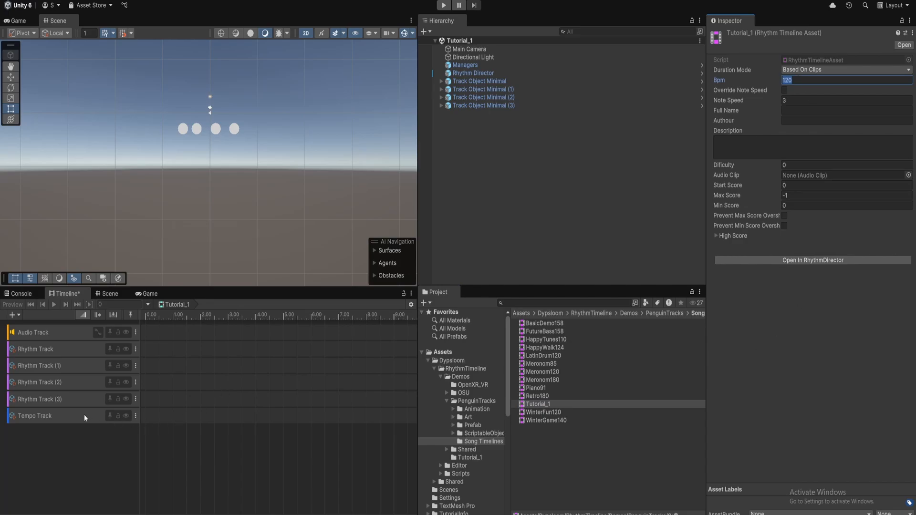
{"action": "type", "text": "150"}
{"action": "key", "text": "Return"}
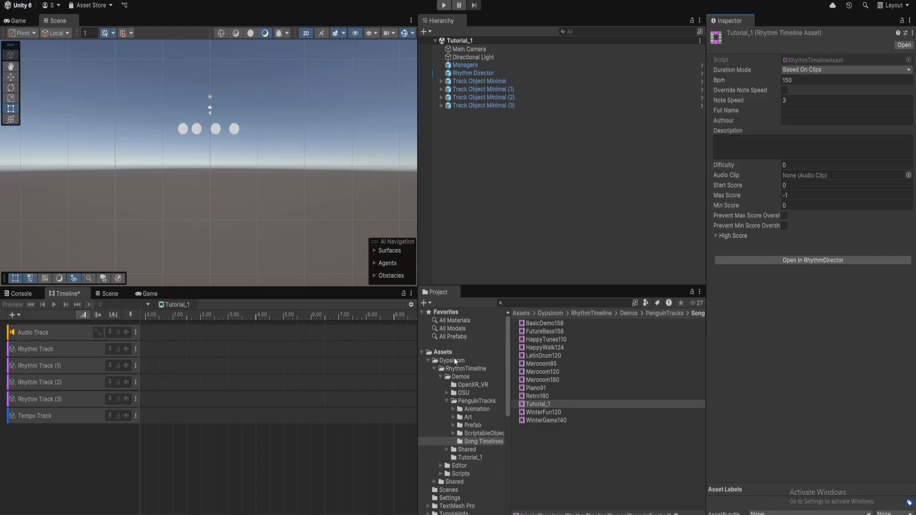
Drag the Tempo Track's BPM value to 139.7
{"action": "left_click", "coordinate": [73, 415]}
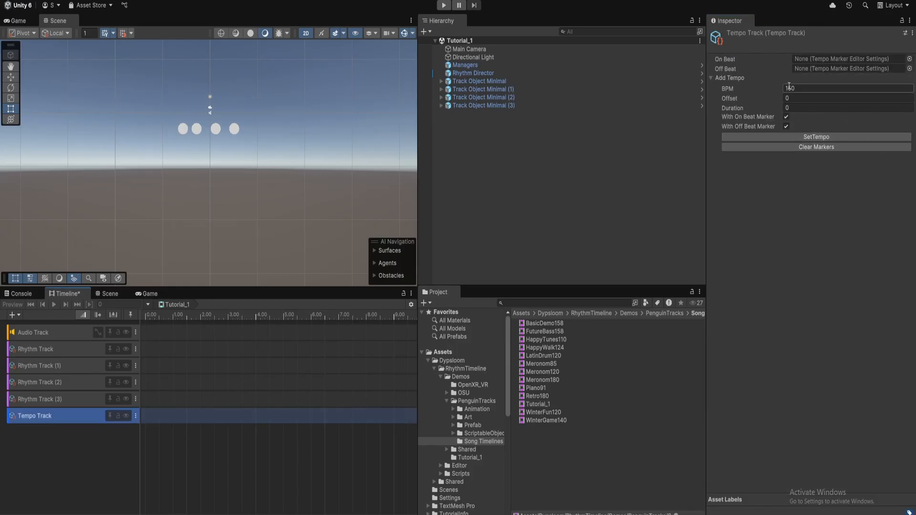
{"action": "left_click_drag", "start_coordinate": [768, 92], "coordinate": [784, 94]}
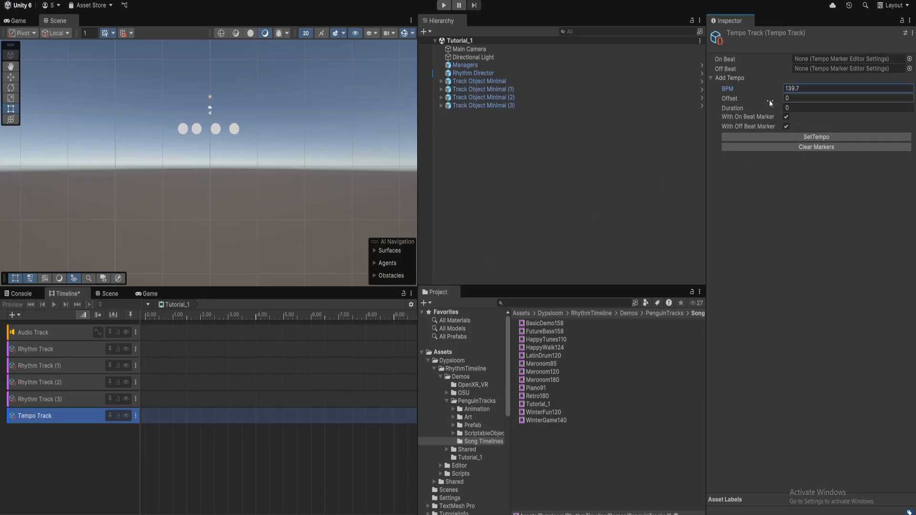
{"action": "left_click", "coordinate": [826, 98]}
{"action": "left_click", "coordinate": [804, 108]}
Add the happy tune 110 bpm audio clip to the Audio Track
{"action": "left_click", "coordinate": [791, 273]}
{"action": "left_click", "coordinate": [227, 333]}
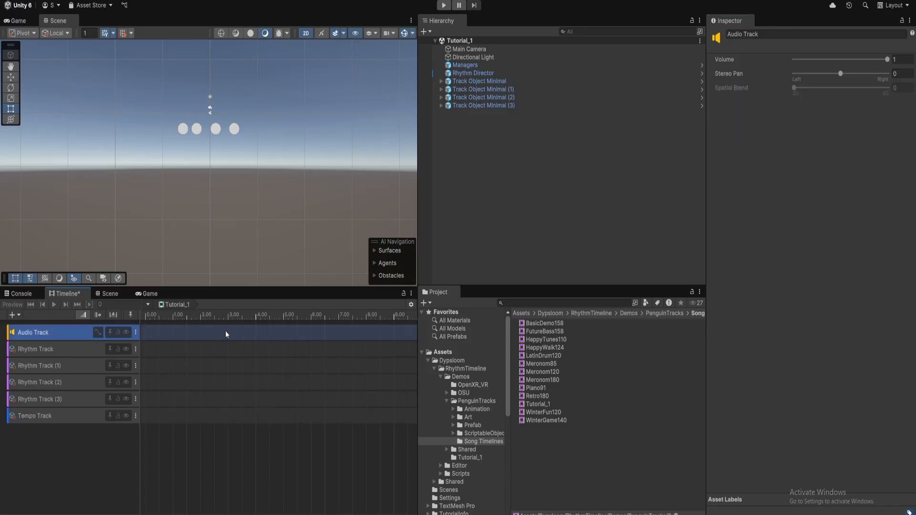
{"action": "right_click", "coordinate": [218, 338]}
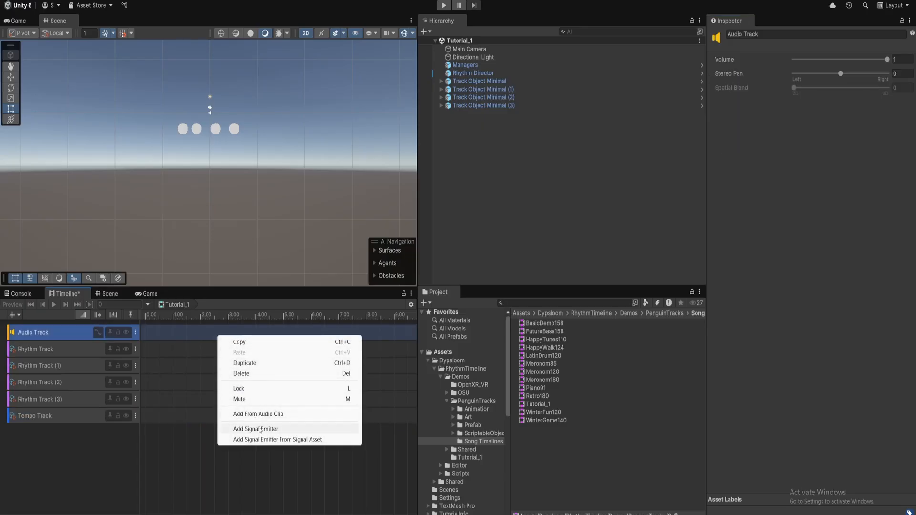
{"action": "left_click", "coordinate": [264, 414]}
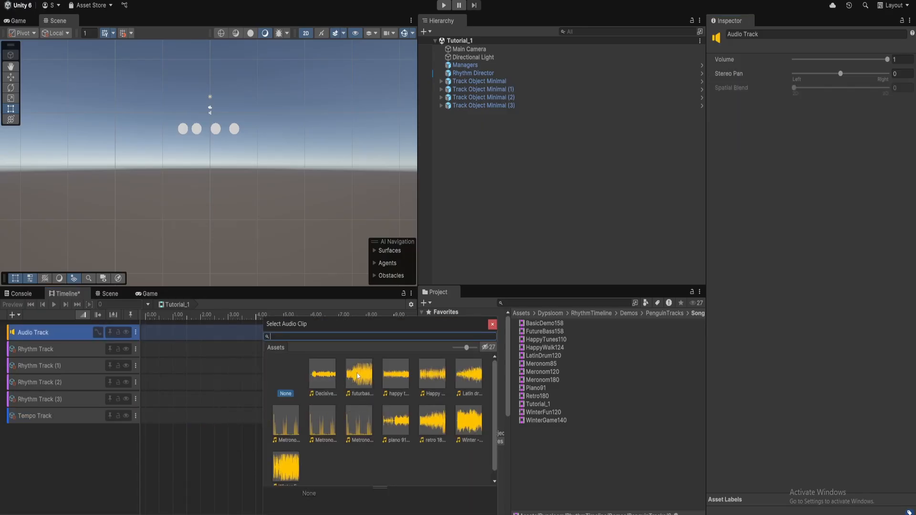
{"action": "double_click", "coordinate": [395, 373]}
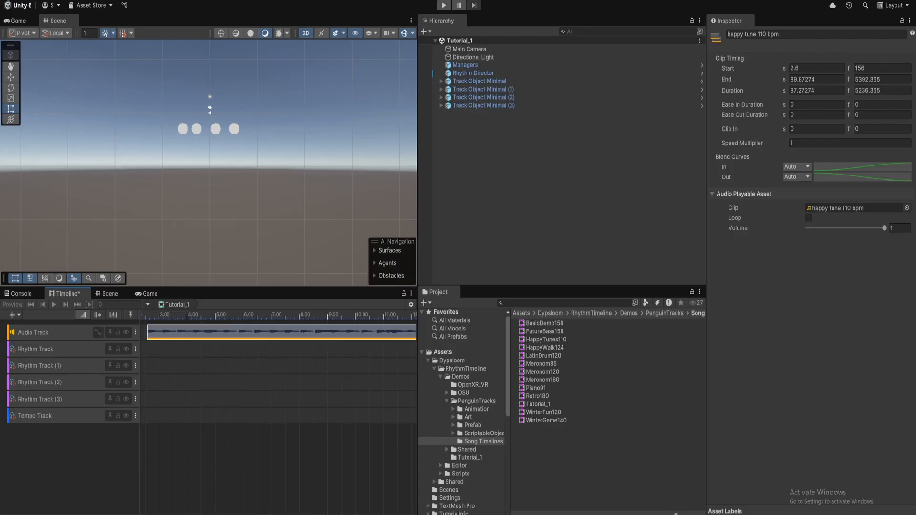
Switch the timeline ruler to Seconds and move the clip to start around 1.78 s
{"action": "middle_click_drag", "start_coordinate": [239, 381], "coordinate": [309, 382]}
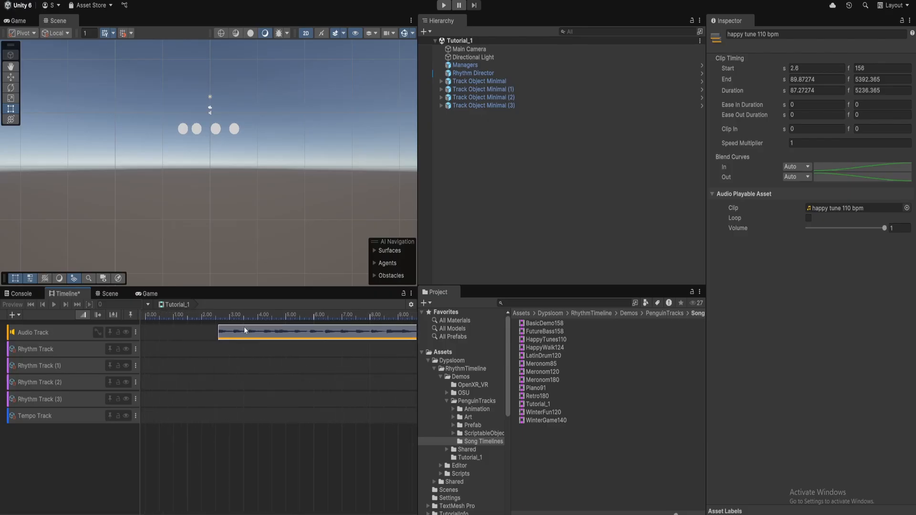
{"action": "left_click_drag", "start_coordinate": [244, 330], "coordinate": [232, 328]}
{"action": "left_click", "coordinate": [411, 305]}
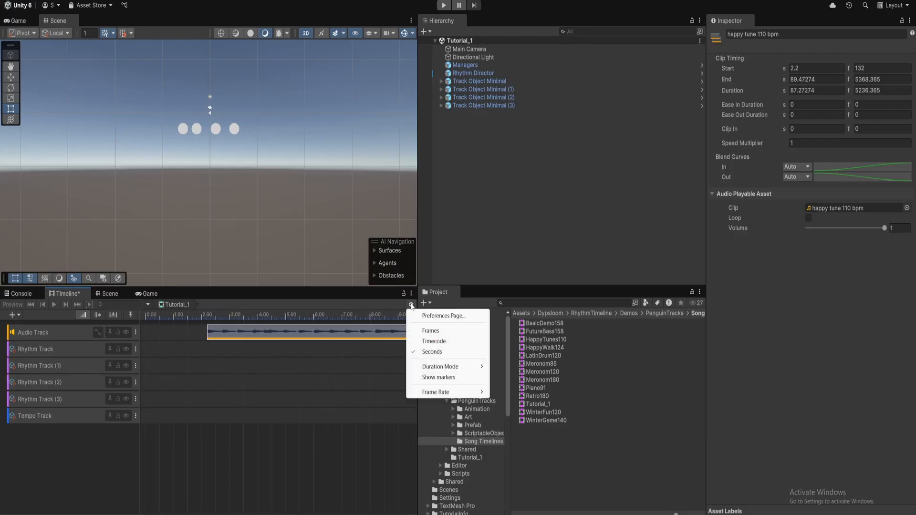
{"action": "left_click", "coordinate": [436, 356]}
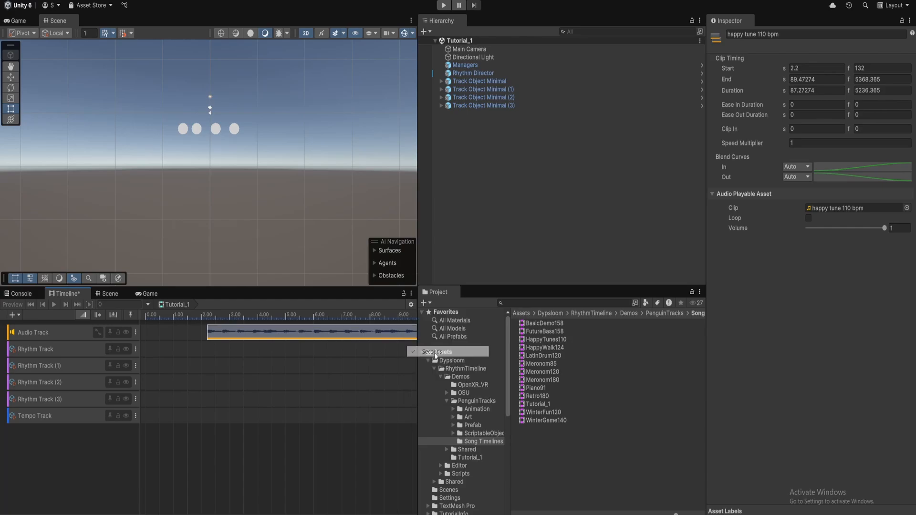
{"action": "left_click_drag", "start_coordinate": [290, 338], "coordinate": [247, 336]}
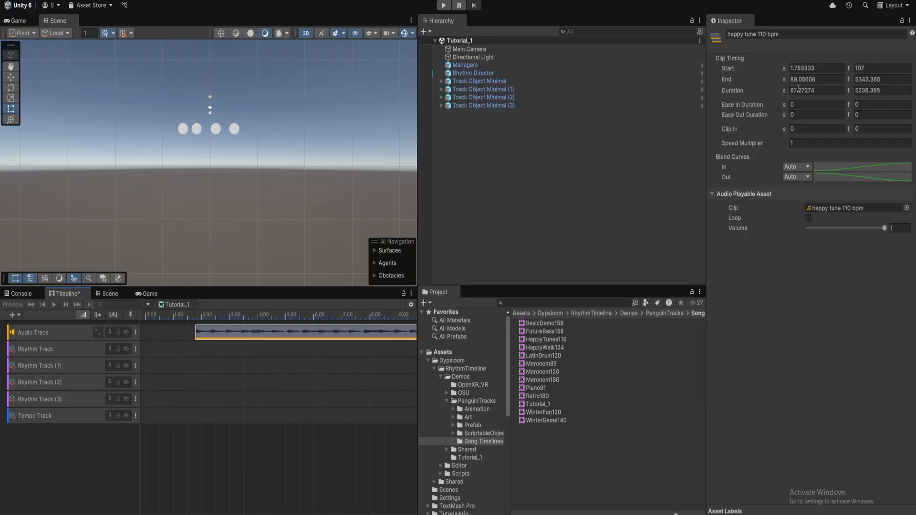
Set the audio clip's Start time to 2 s
{"action": "left_click", "coordinate": [826, 70]}
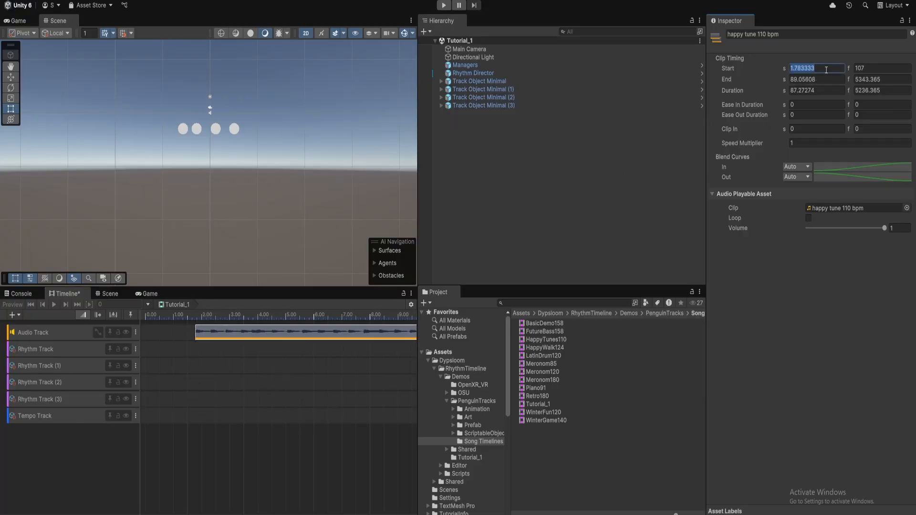
{"action": "type", "text": "2"}
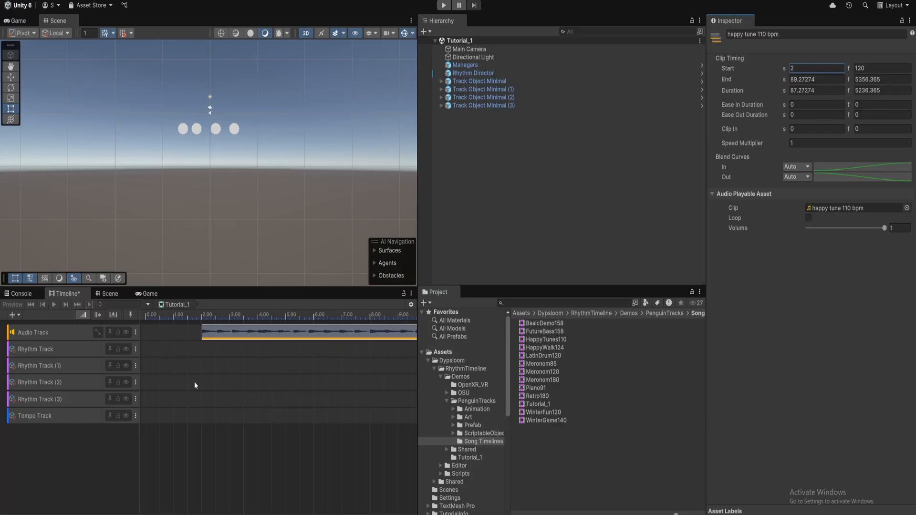
{"action": "left_click", "coordinate": [273, 338]}
Give the audio clip 1 s ease-in and ease-out durations, then show the Tempo Track's 150 BPM settings
{"action": "left_click", "coordinate": [805, 104]}
{"action": "type", "text": "3"}
{"action": "left_click_drag", "start_coordinate": [802, 105], "coordinate": [766, 104]}
{"action": "type", "text": "1"}
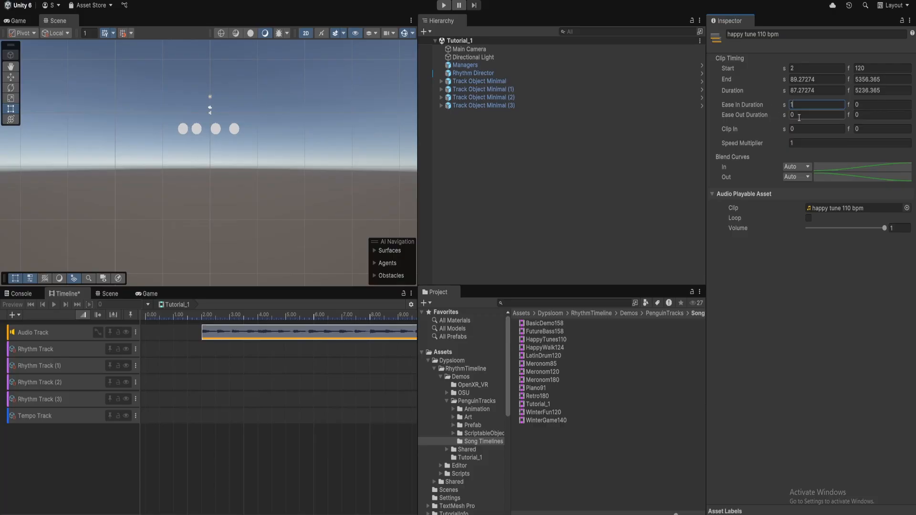
{"action": "left_click", "coordinate": [797, 116]}
{"action": "left_click", "coordinate": [204, 316]}
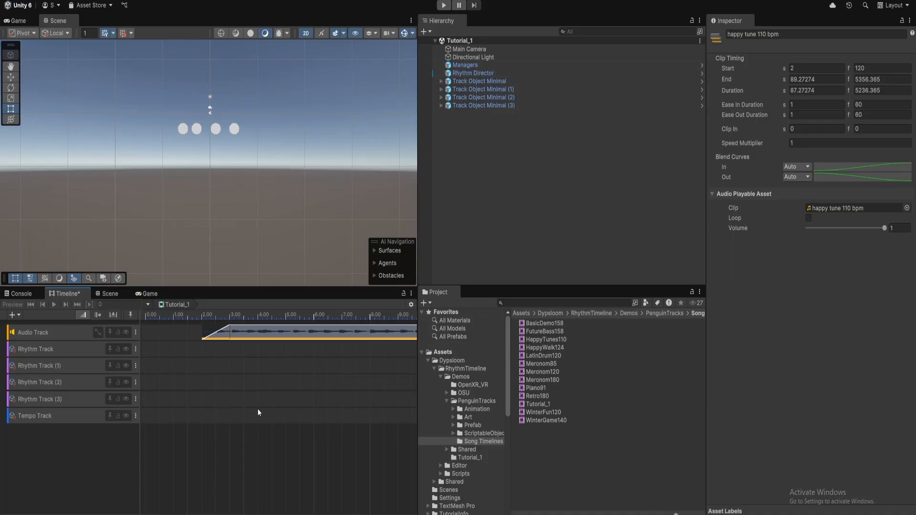
{"action": "left_click", "coordinate": [92, 419]}
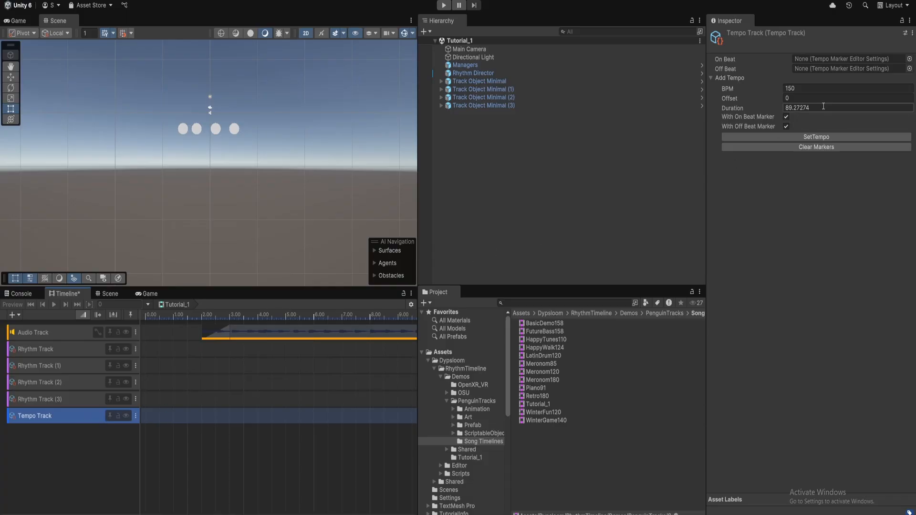
Set the Tempo Track's Offset to 2
{"action": "left_click", "coordinate": [802, 87]}
{"action": "left_click", "coordinate": [801, 97]}
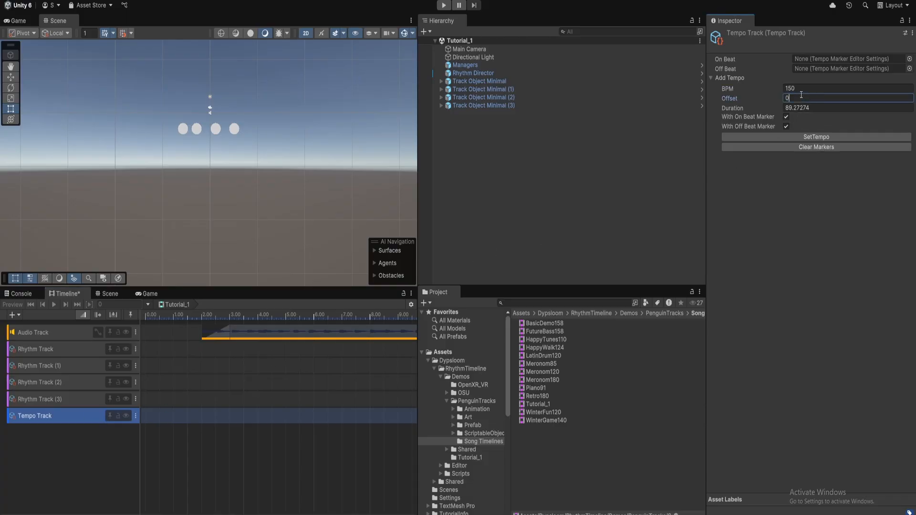
{"action": "left_click", "coordinate": [826, 108]}
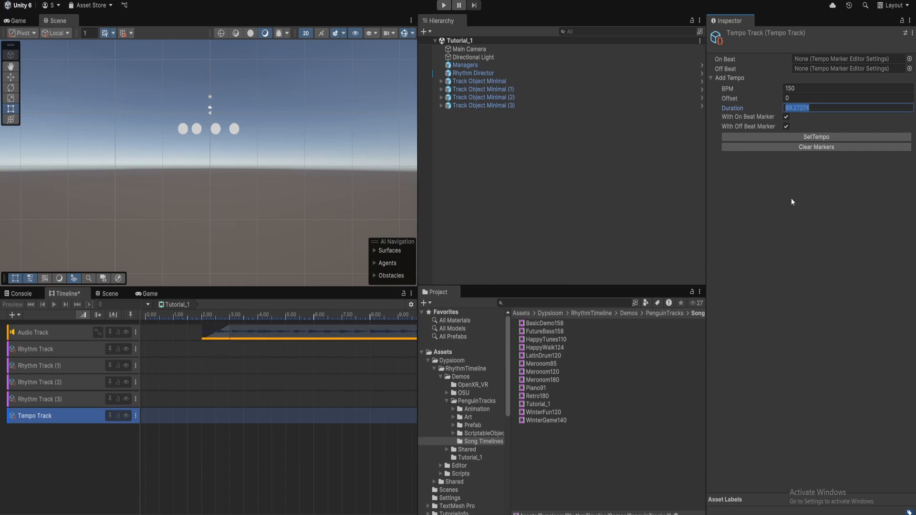
{"action": "scroll", "coordinate": [238, 406], "scroll_direction": "down", "scroll_amount": 4}
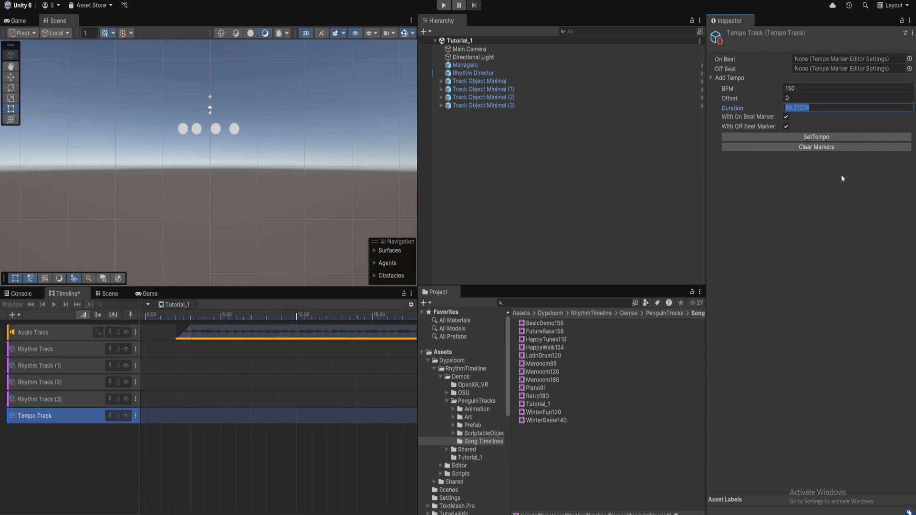
{"action": "left_click", "coordinate": [795, 98]}
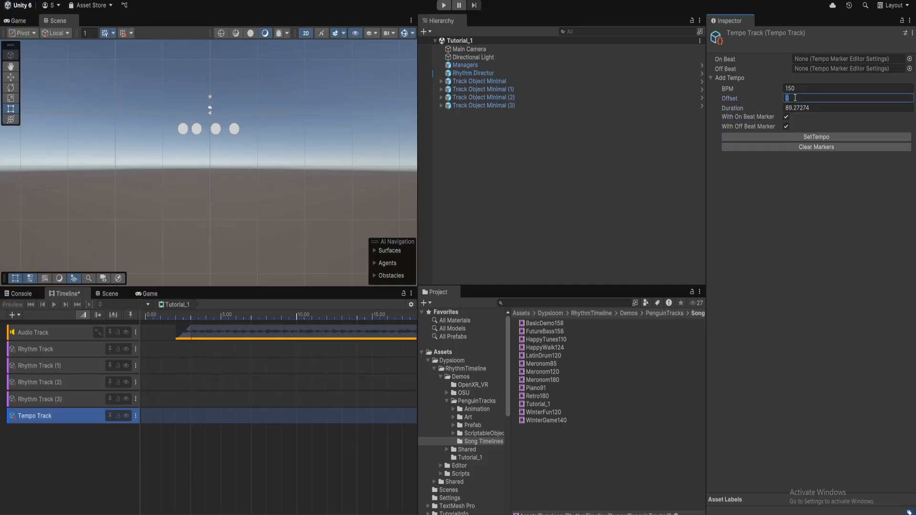
{"action": "type", "text": "2"}
Generate 150 BPM beat markers along the Tempo Track with SetTempo
{"action": "left_click", "coordinate": [804, 137]}
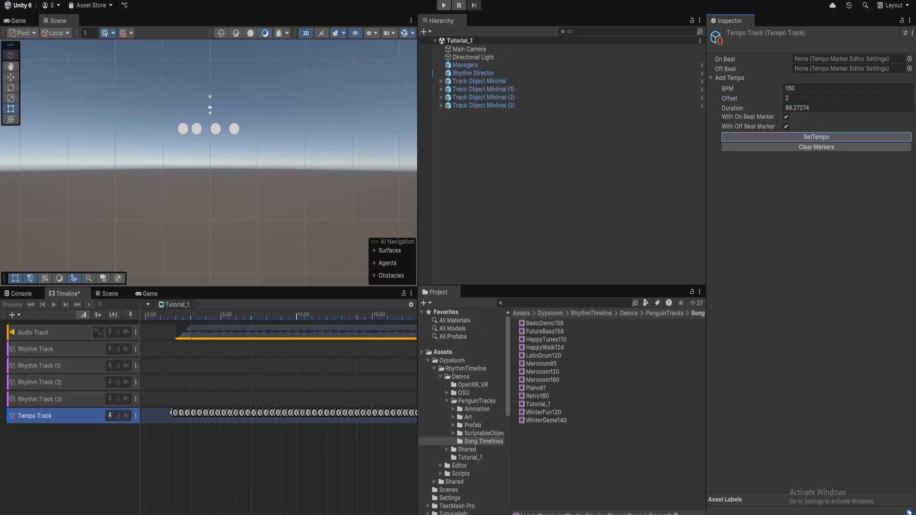
{"action": "scroll", "coordinate": [221, 425], "scroll_direction": "up", "scroll_amount": 6}
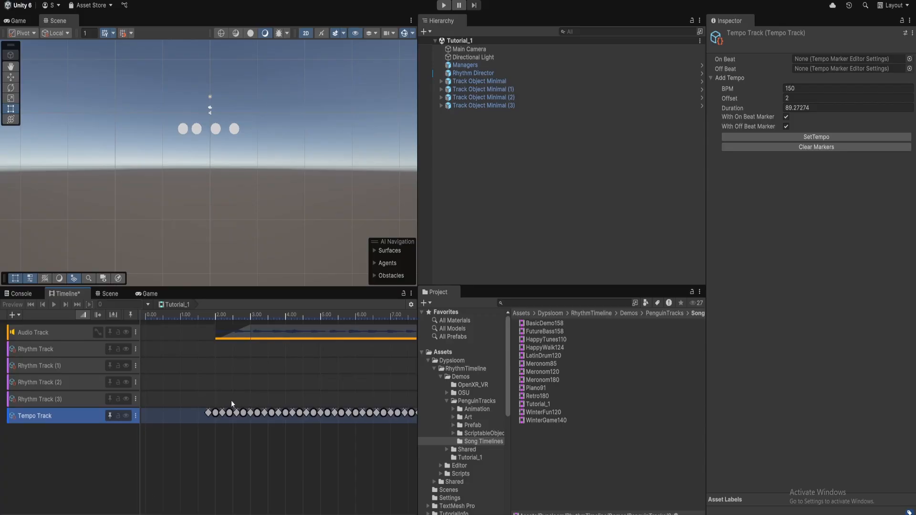
{"action": "left_click", "coordinate": [235, 381]}
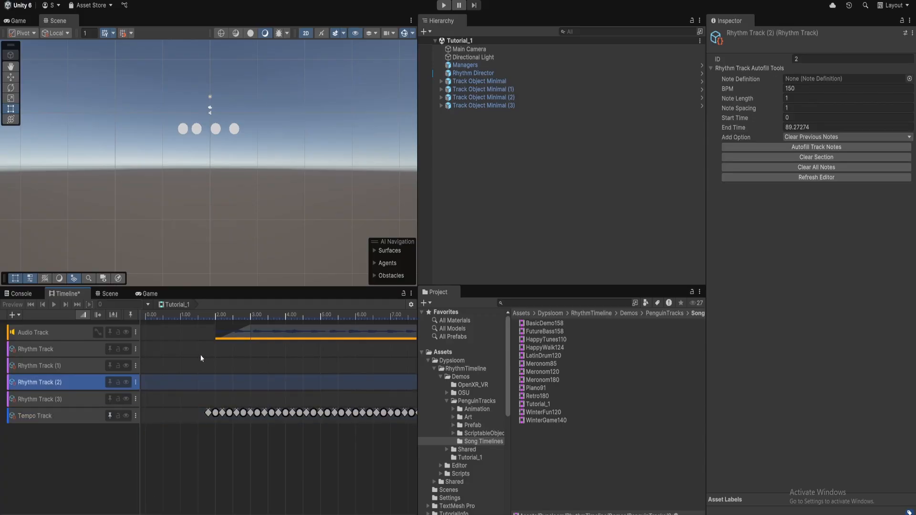
{"action": "right_click", "coordinate": [220, 383]}
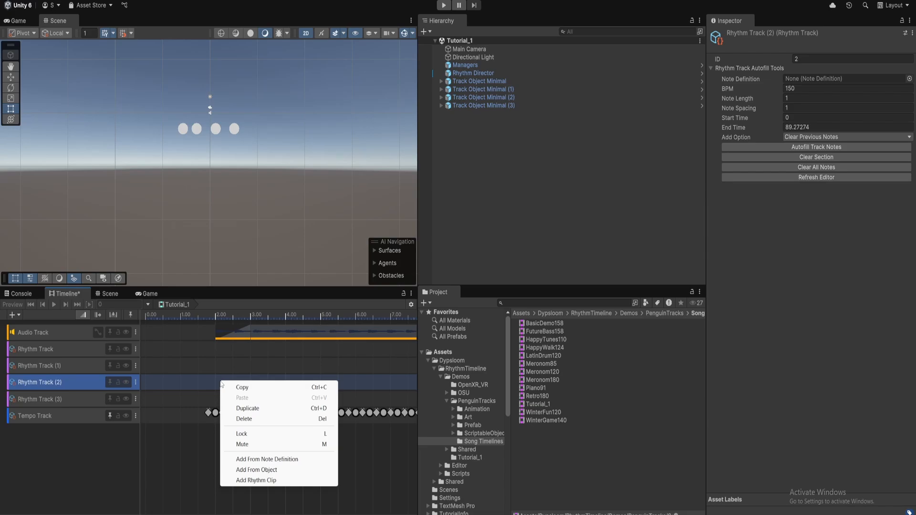
Add a TapNote clip from its note definition to Rhythm Track (2), spanning about 2.13–7.13 s
{"action": "left_click", "coordinate": [267, 461]}
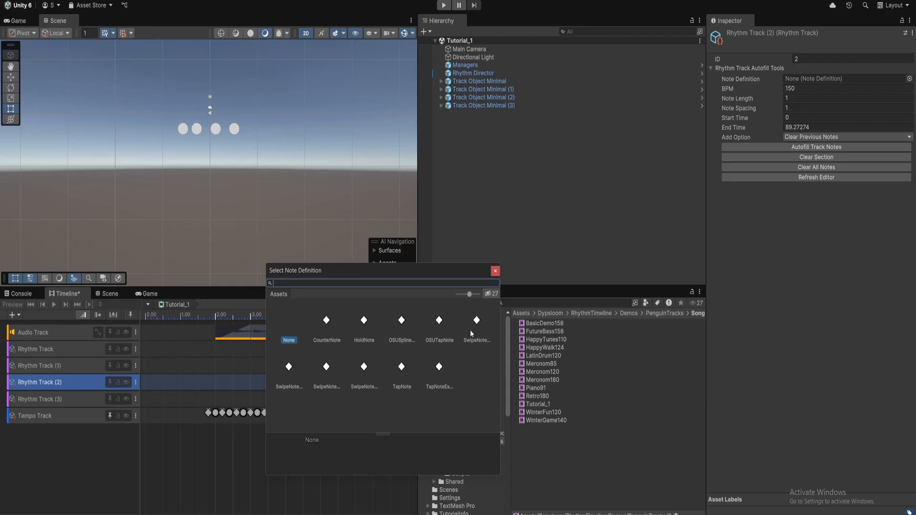
{"action": "double_click", "coordinate": [406, 363]}
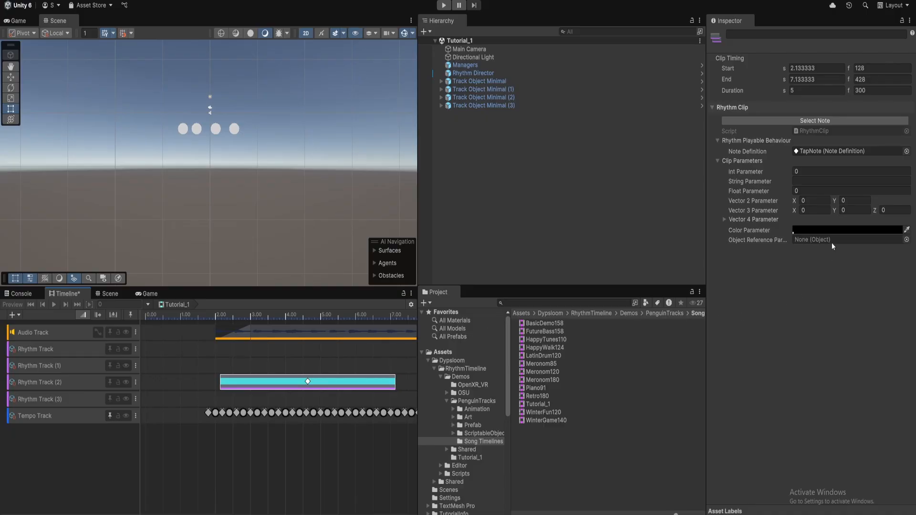
{"action": "left_click", "coordinate": [817, 151]}
{"action": "left_click_drag", "start_coordinate": [417, 249], "coordinate": [348, 249]}
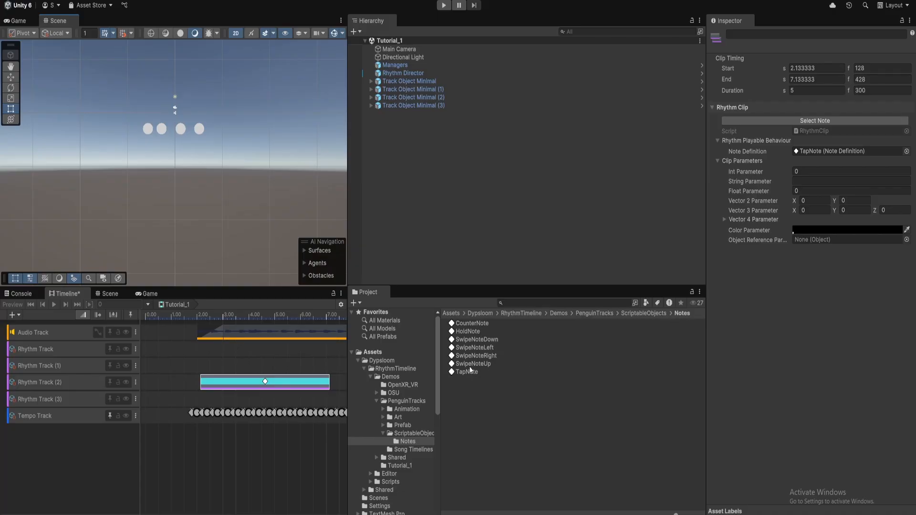
Add a SwipeNoteUp clip to Rhythm Track (1) and a SwipeNoteRight clip to Rhythm Track
{"action": "left_click_drag", "start_coordinate": [473, 363], "coordinate": [272, 372]}
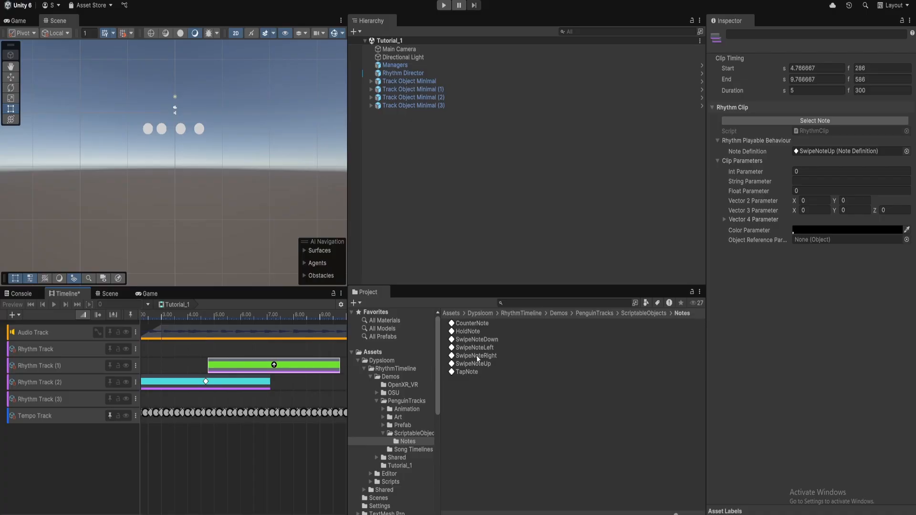
{"action": "left_click_drag", "start_coordinate": [478, 359], "coordinate": [263, 353]}
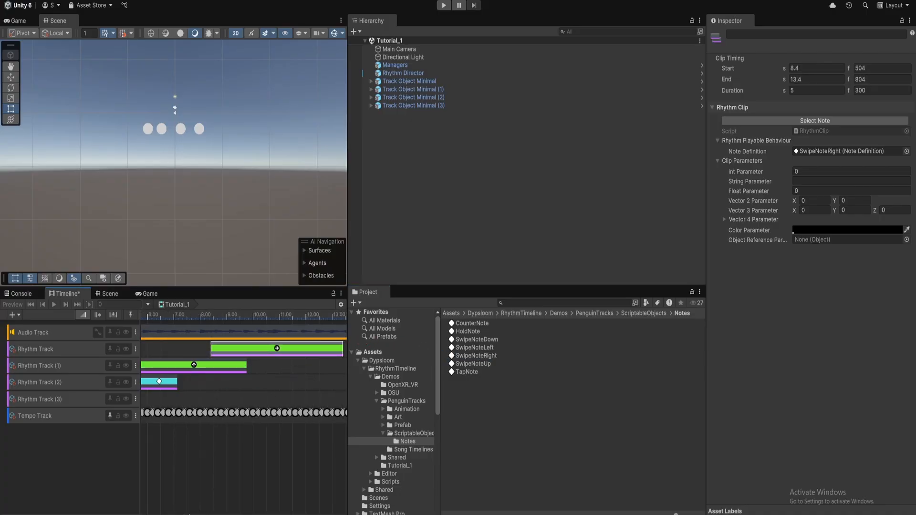
{"action": "scroll", "coordinate": [196, 513], "scroll_direction": "down", "scroll_amount": 3}
Move the TapNote clip later and trim it to span 4.4–10.2 s
{"action": "left_click_drag", "start_coordinate": [195, 514], "coordinate": [183, 514]}
{"action": "left_click_drag", "start_coordinate": [163, 385], "coordinate": [216, 387]}
{"action": "middle_click_drag", "start_coordinate": [145, 473], "coordinate": [204, 473]}
{"action": "left_click_drag", "start_coordinate": [294, 386], "coordinate": [315, 385]}
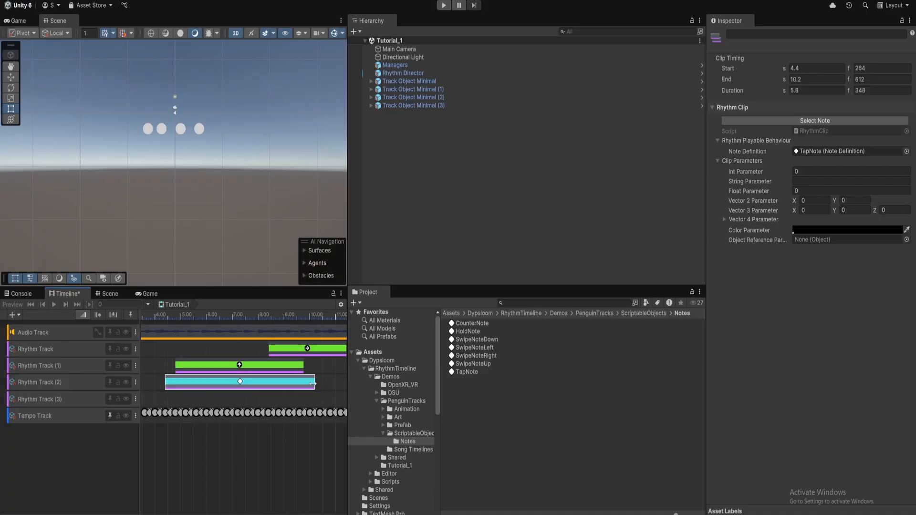
Check TapNote's Clip Duration, leaving it at Crochet, and select the Rhythm Director
{"action": "left_click", "coordinate": [485, 373]}
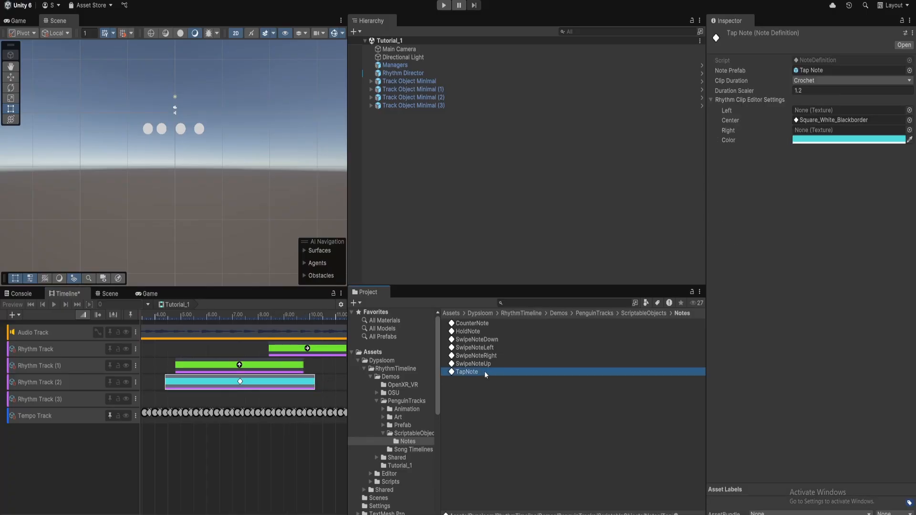
{"action": "left_click", "coordinate": [817, 81]}
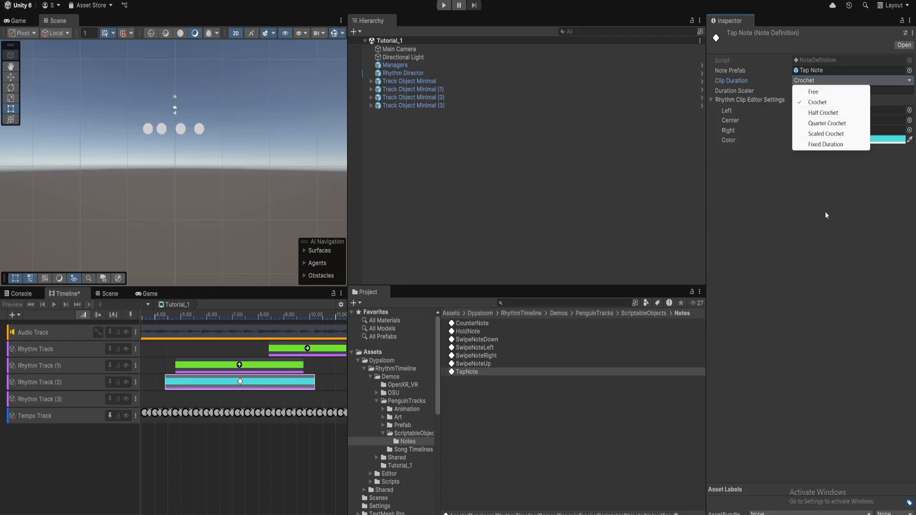
{"action": "left_click", "coordinate": [825, 260]}
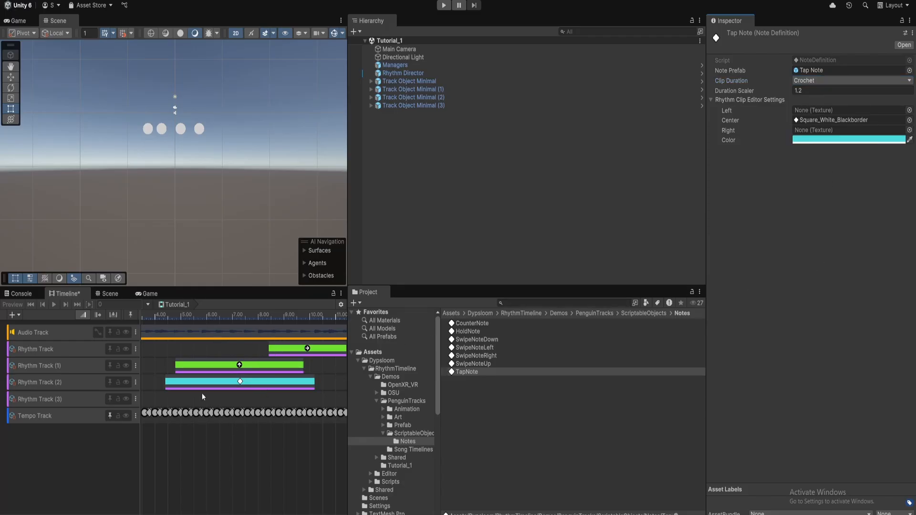
{"action": "left_click", "coordinate": [416, 74]}
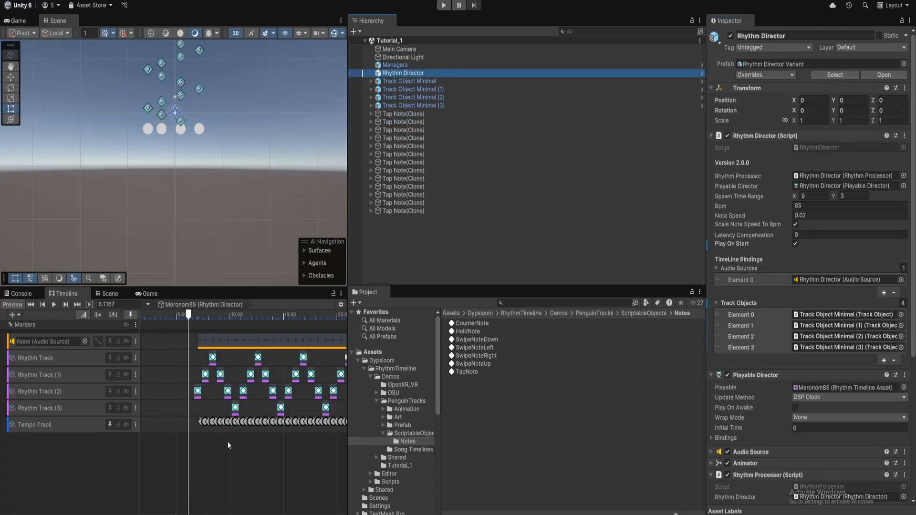
Load the Tutorial_1 timeline into the Rhythm Director with Open In RhythmDirector
{"action": "mouse_move", "coordinate": [243, 453]}
{"action": "middle_mouse_down"}
{"action": "mouse_move", "coordinate": [257, 454]}
{"action": "mouse_move", "coordinate": [229, 453]}
{"action": "middle_mouse_up"}
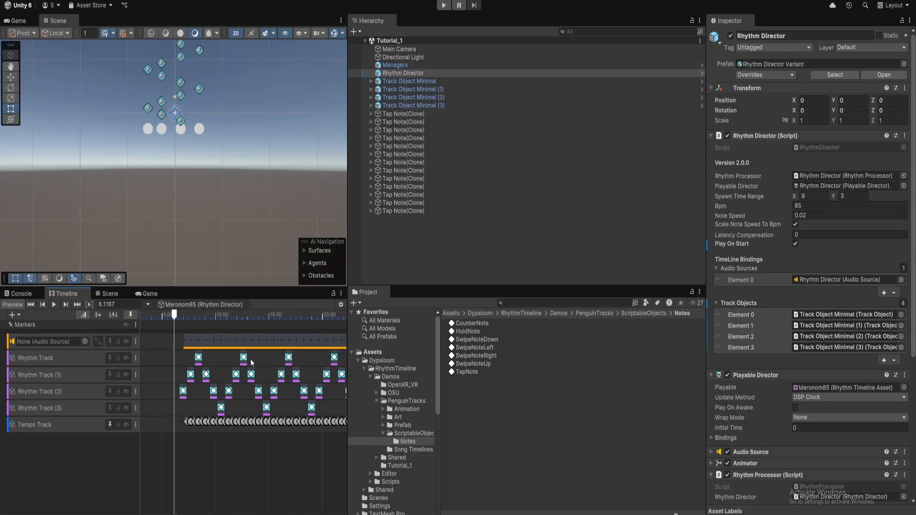
{"action": "left_click", "coordinate": [823, 389]}
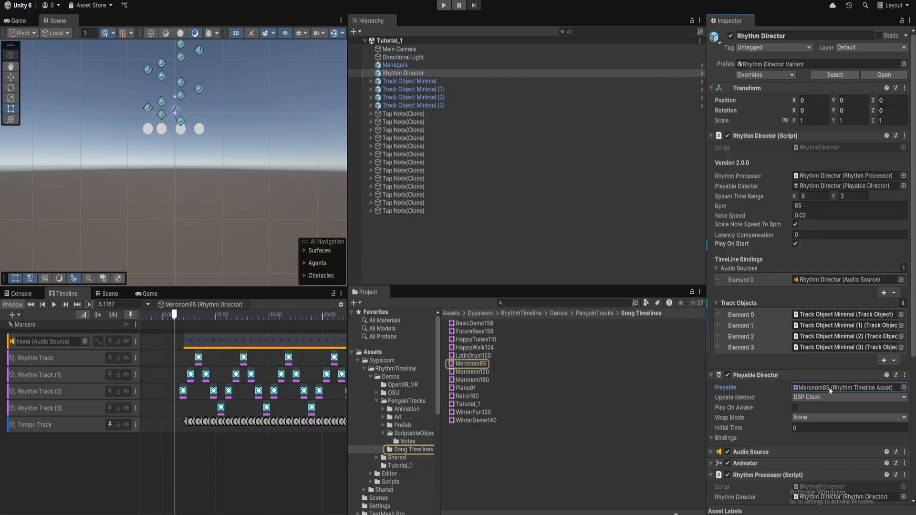
{"action": "left_click", "coordinate": [470, 405]}
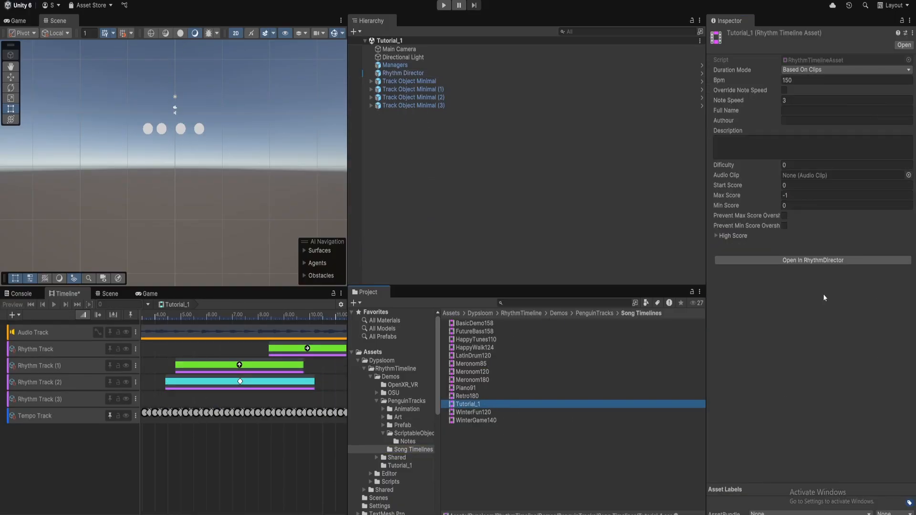
{"action": "left_click", "coordinate": [813, 260]}
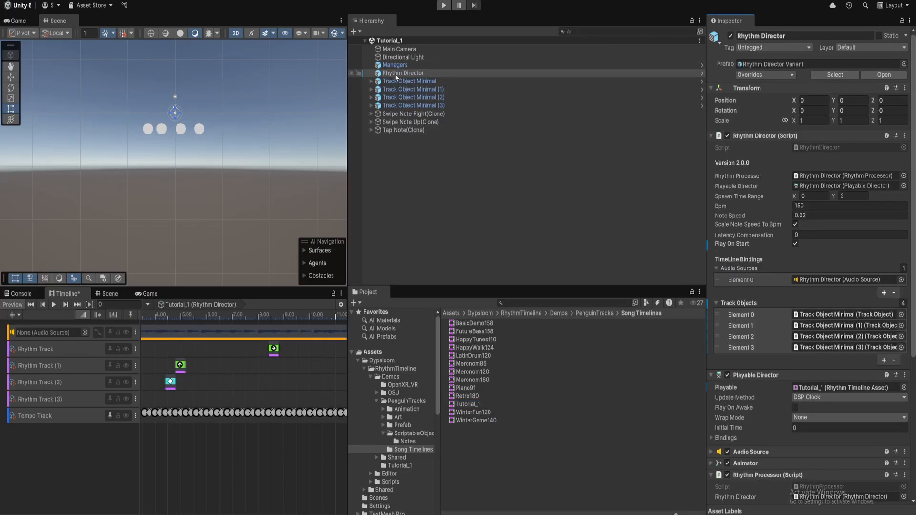
Nudge the tap note clip on Rhythm Track (2) to start at 4.6 s
{"action": "scroll", "coordinate": [800, 318], "scroll_direction": "down", "scroll_amount": 3}
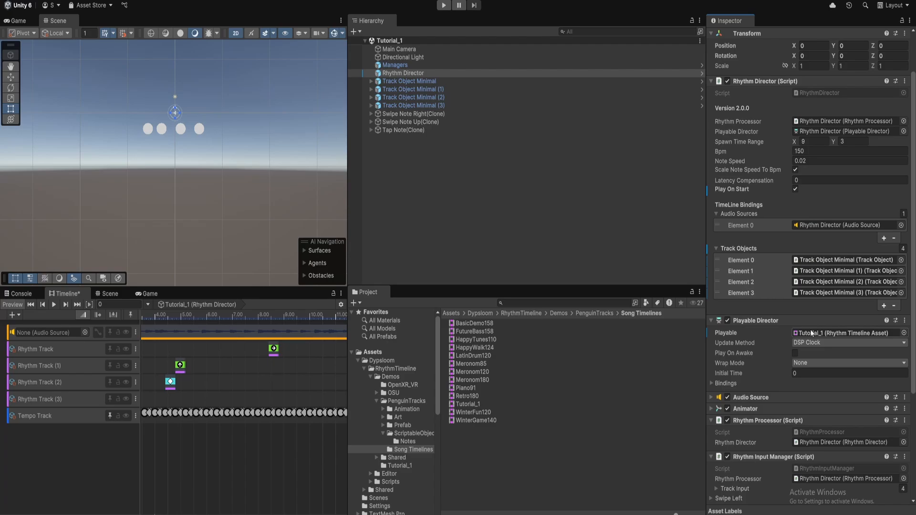
{"action": "middle_click_drag", "start_coordinate": [223, 381], "coordinate": [269, 382]}
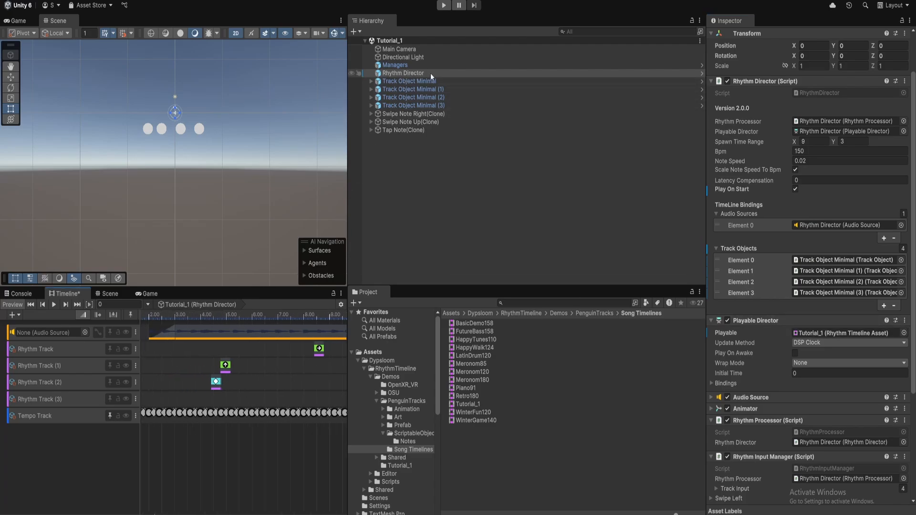
{"action": "left_click", "coordinate": [216, 388]}
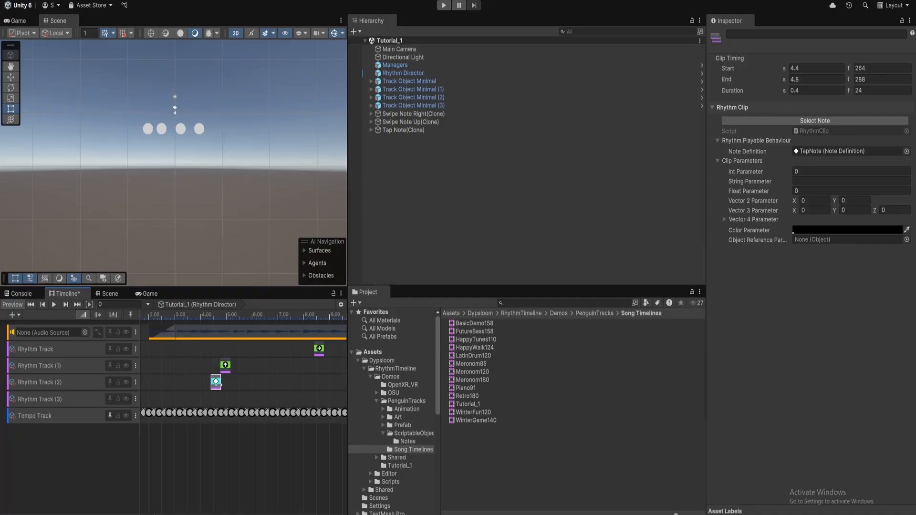
{"action": "mouse_move", "coordinate": [221, 384]}
{"action": "left_mouse_down"}
{"action": "mouse_move", "coordinate": [264, 384]}
{"action": "mouse_move", "coordinate": [154, 381]}
{"action": "mouse_move", "coordinate": [210, 383]}
{"action": "left_mouse_up"}
{"action": "left_click_drag", "start_coordinate": [210, 385], "coordinate": [200, 385]}
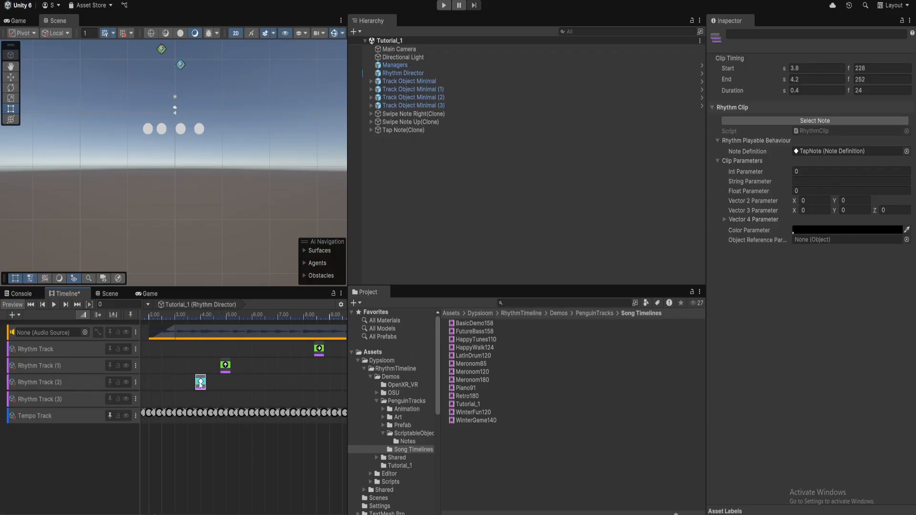
Preview the notes near 4 s in the Game view and paste a tap note copy at the playhead
{"action": "mouse_move", "coordinate": [208, 319]}
{"action": "left_mouse_down"}
{"action": "mouse_move", "coordinate": [187, 319]}
{"action": "mouse_move", "coordinate": [242, 322]}
{"action": "mouse_move", "coordinate": [180, 318]}
{"action": "mouse_move", "coordinate": [197, 319]}
{"action": "left_mouse_up"}
{"action": "left_click", "coordinate": [21, 22]}
{"action": "key", "text": "ctrl+v"}
{"action": "key", "text": "ctrl+v"}
Place another tap note on Rhythm Track (2) and shift the first one slightly later
{"action": "left_click", "coordinate": [211, 322]}
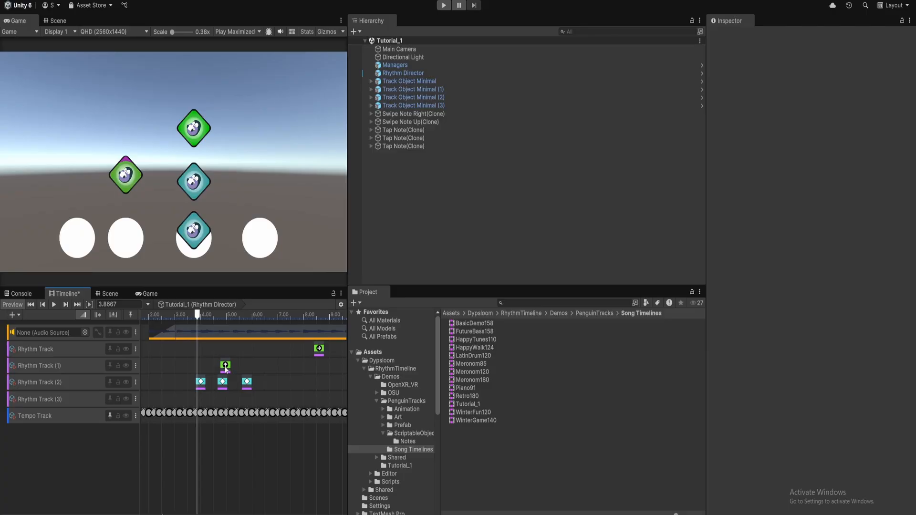
{"action": "left_click", "coordinate": [201, 382]}
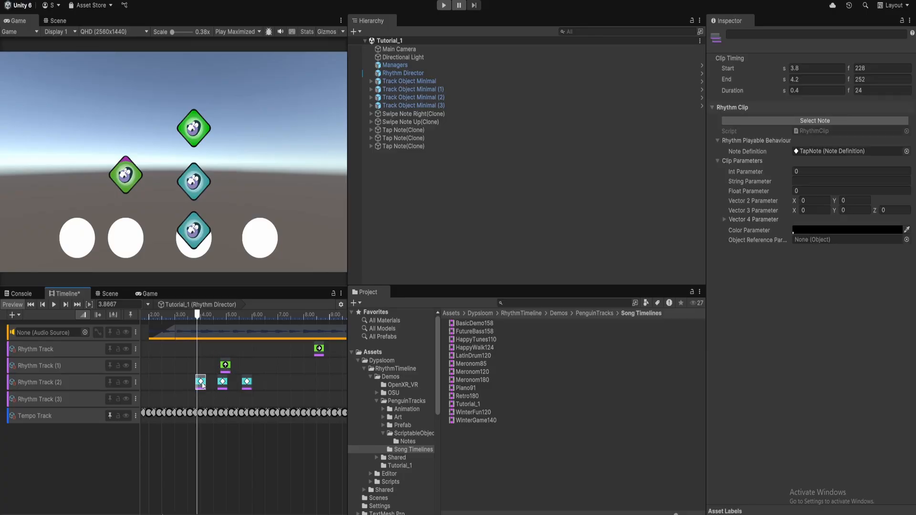
{"action": "mouse_move", "coordinate": [200, 383]}
{"action": "left_mouse_down"}
{"action": "mouse_move", "coordinate": [201, 349]}
{"action": "mouse_move", "coordinate": [202, 382]}
{"action": "left_mouse_up"}
Add a HoldNote clip to Rhythm Track starting around 8.2 s and ending at 11 s
{"action": "left_click", "coordinate": [822, 152]}
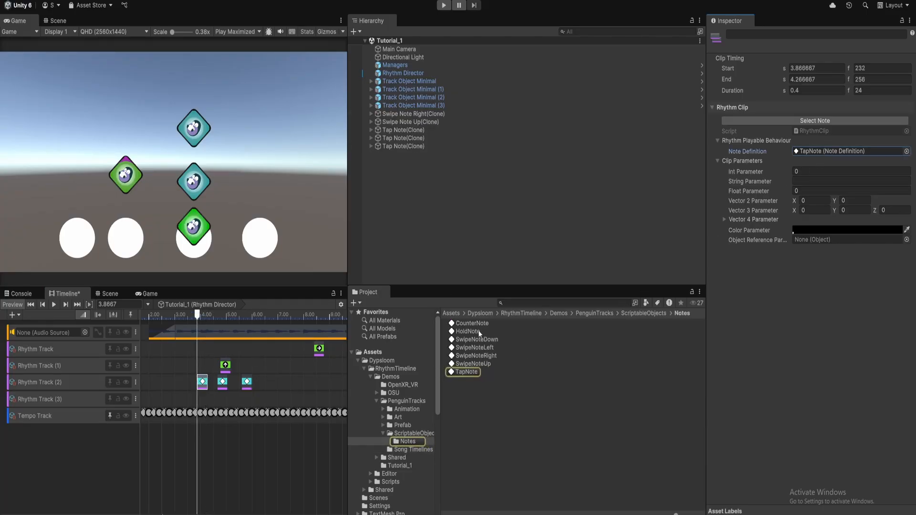
{"action": "mouse_move", "coordinate": [478, 330]}
{"action": "left_mouse_down"}
{"action": "mouse_move", "coordinate": [251, 379]}
{"action": "mouse_move", "coordinate": [210, 361]}
{"action": "mouse_move", "coordinate": [254, 348]}
{"action": "mouse_move", "coordinate": [175, 346]}
{"action": "left_mouse_up"}
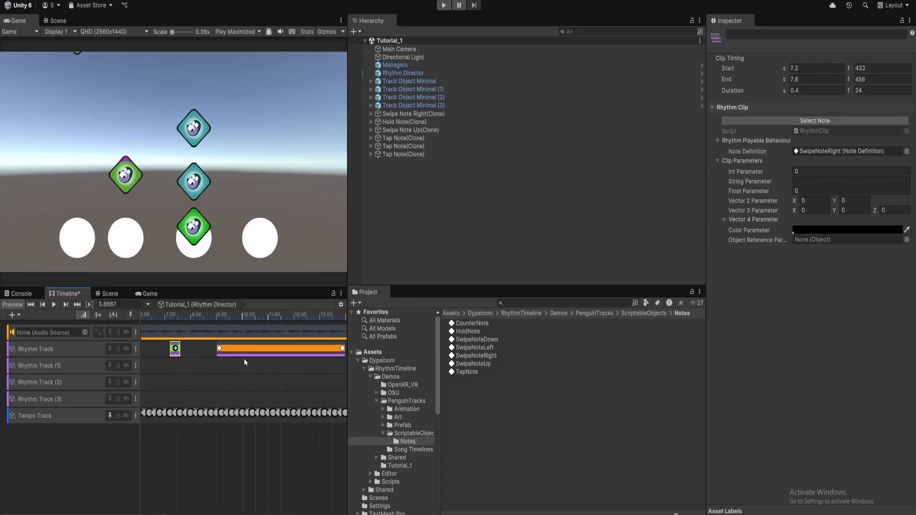
{"action": "left_click_drag", "start_coordinate": [242, 350], "coordinate": [227, 350]}
{"action": "left_click_drag", "start_coordinate": [330, 348], "coordinate": [266, 348]}
{"action": "scroll", "coordinate": [163, 513], "scroll_direction": "up", "scroll_amount": 3}
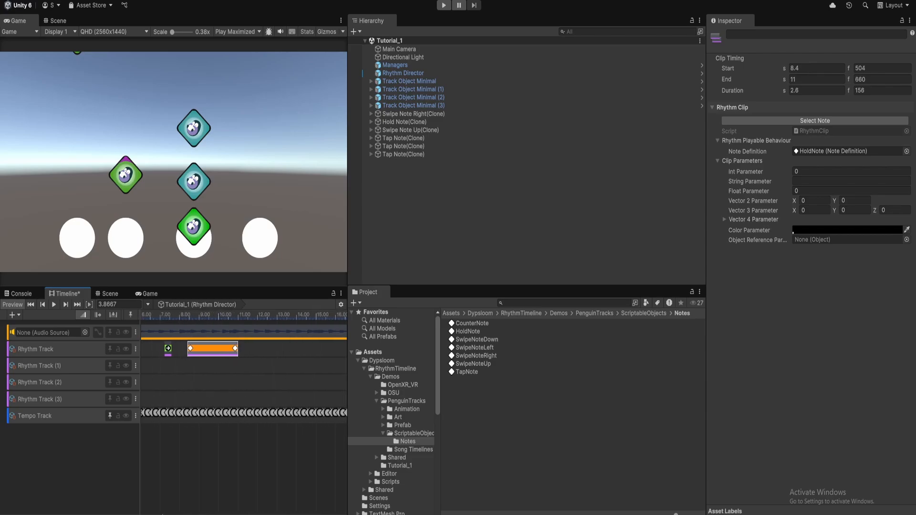
{"action": "left_click_drag", "start_coordinate": [208, 317], "coordinate": [219, 353]}
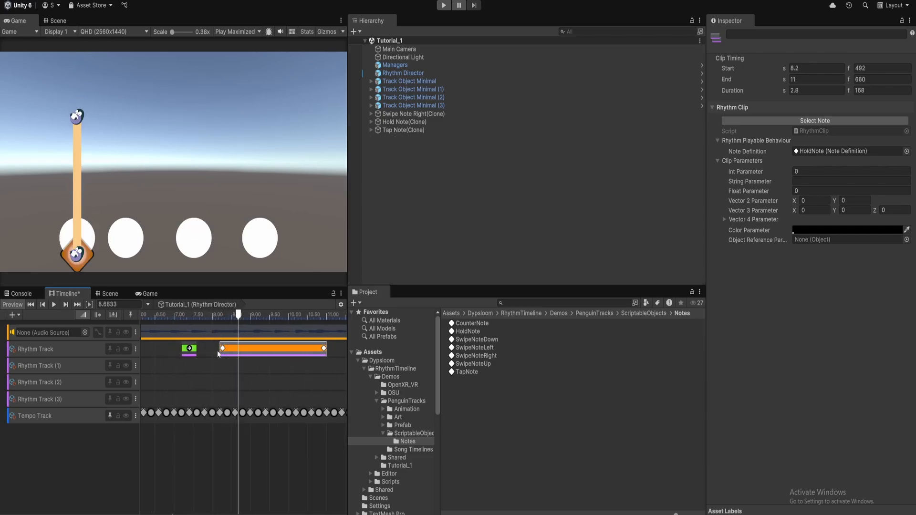
Add a CounterNote clip to Rhythm Track (2) starting at 9.6 s
{"action": "mouse_move", "coordinate": [244, 311]}
{"action": "left_mouse_down"}
{"action": "mouse_move", "coordinate": [225, 317]}
{"action": "mouse_move", "coordinate": [302, 320]}
{"action": "mouse_move", "coordinate": [259, 324]}
{"action": "left_mouse_up"}
{"action": "mouse_move", "coordinate": [454, 324]}
{"action": "left_mouse_down"}
{"action": "mouse_move", "coordinate": [229, 386]}
{"action": "mouse_move", "coordinate": [252, 388]}
{"action": "mouse_move", "coordinate": [214, 387]}
{"action": "left_mouse_up"}
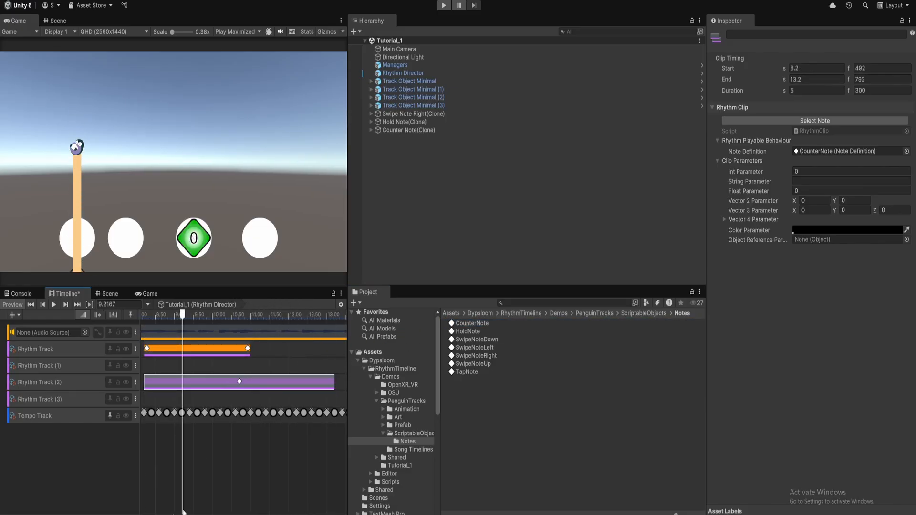
{"action": "scroll", "coordinate": [227, 384], "scroll_direction": "down", "scroll_amount": 3}
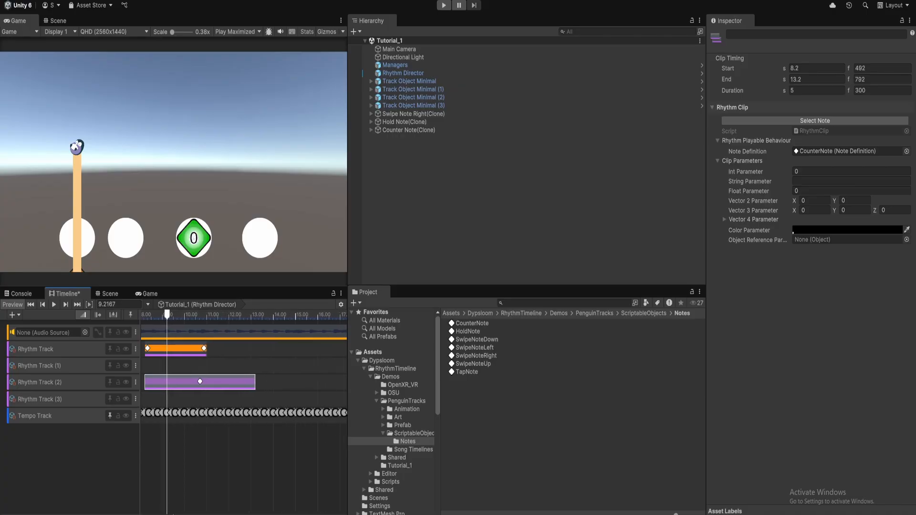
{"action": "left_click_drag", "start_coordinate": [228, 384], "coordinate": [276, 379]}
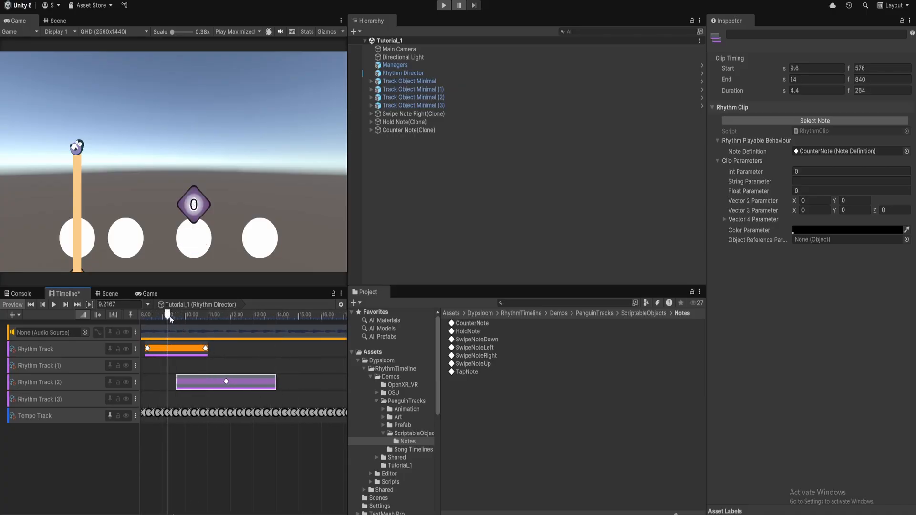
Trim the CounterNote to end at 14 s and set its Int Parameter to 8
{"action": "mouse_move", "coordinate": [168, 315]}
{"action": "left_mouse_down"}
{"action": "mouse_move", "coordinate": [299, 321]}
{"action": "mouse_move", "coordinate": [171, 322]}
{"action": "left_mouse_up"}
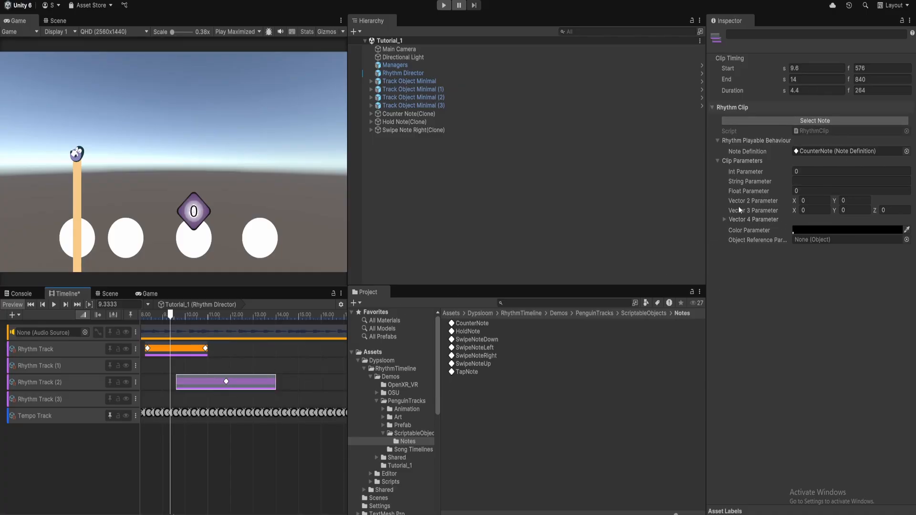
{"action": "left_click_drag", "start_coordinate": [755, 171], "coordinate": [763, 174]}
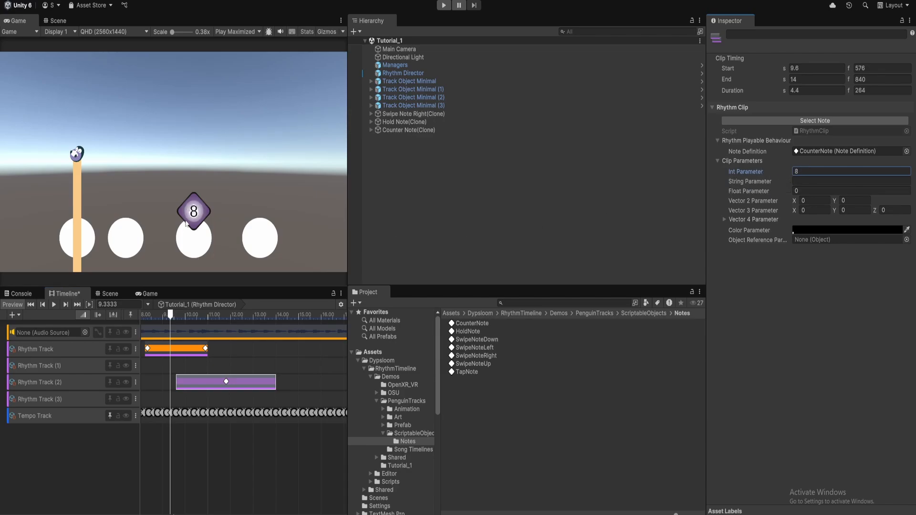
{"action": "left_click_drag", "start_coordinate": [172, 323], "coordinate": [195, 376]}
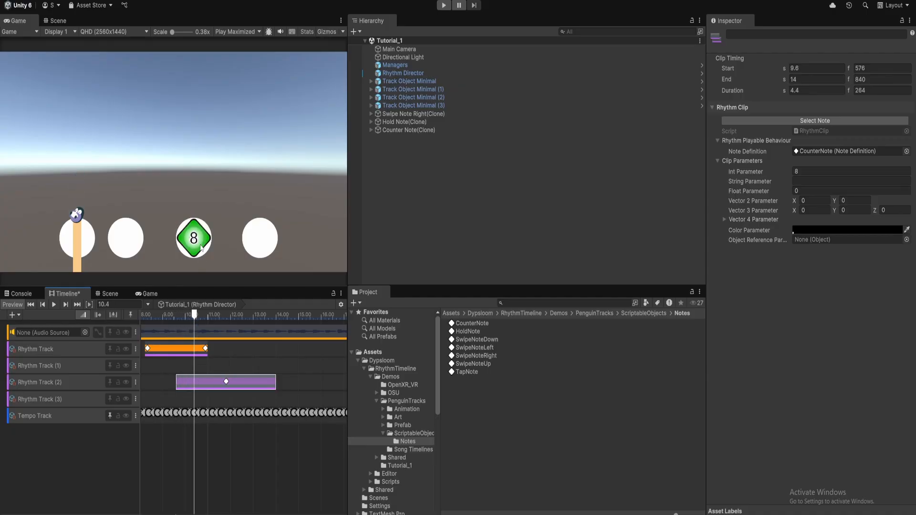
{"action": "left_click_drag", "start_coordinate": [197, 318], "coordinate": [218, 320]}
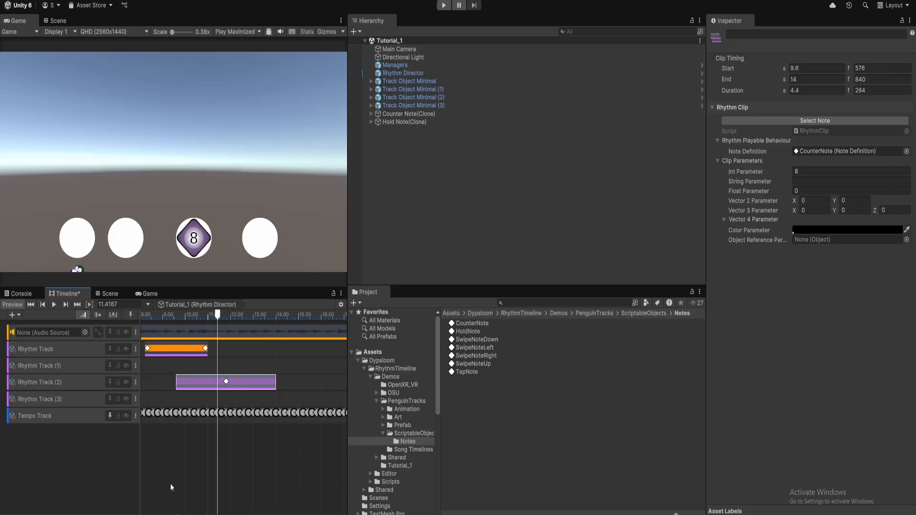
Widen the Game and Timeline panels and scrub the 2–10 s range to preview early notes
{"action": "middle_click_drag", "start_coordinate": [217, 363], "coordinate": [297, 362]}
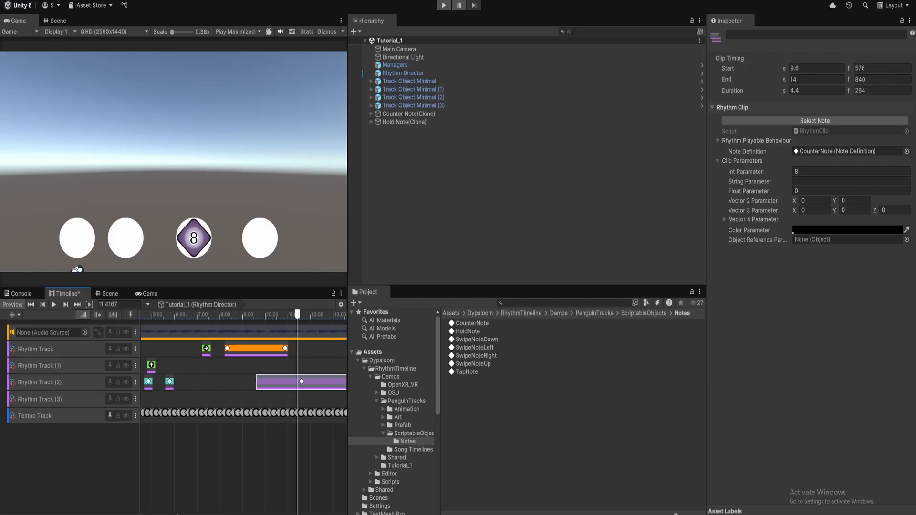
{"action": "left_click_drag", "start_coordinate": [298, 319], "coordinate": [248, 319]}
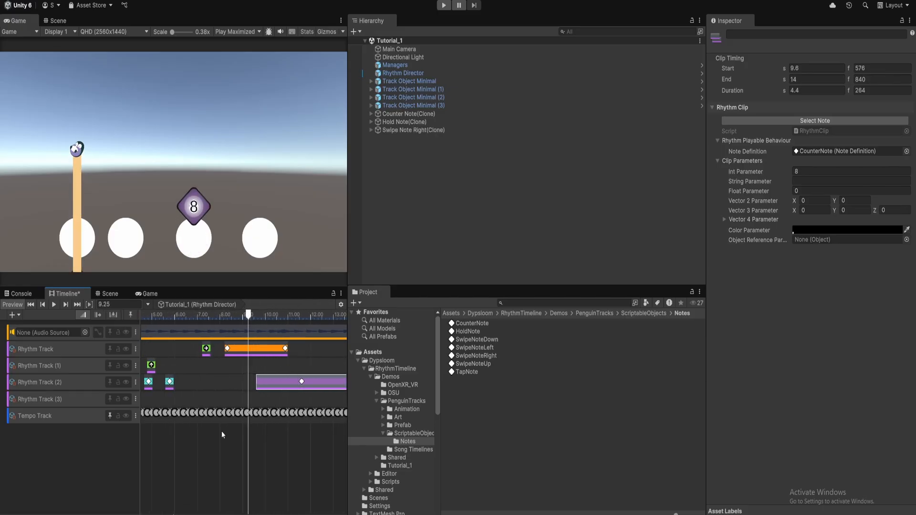
{"action": "middle_click_drag", "start_coordinate": [239, 363], "coordinate": [190, 362]}
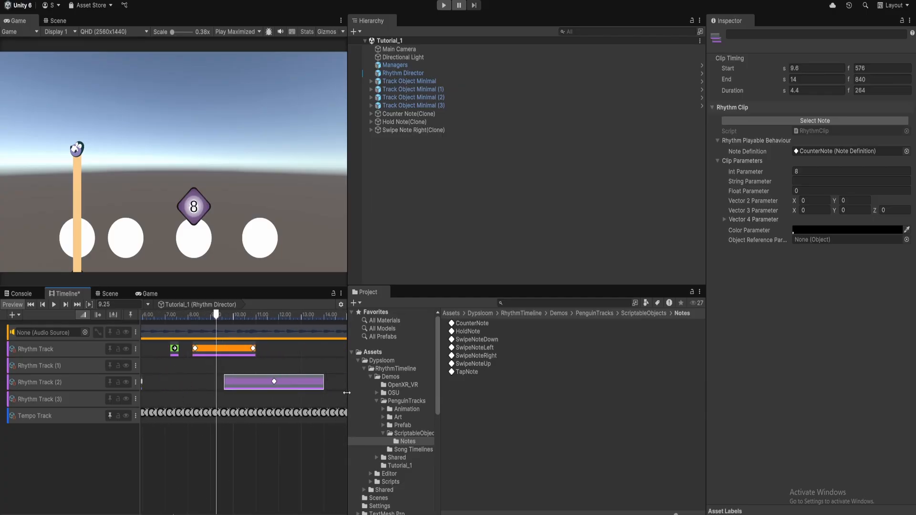
{"action": "left_click_drag", "start_coordinate": [347, 393], "coordinate": [453, 392]}
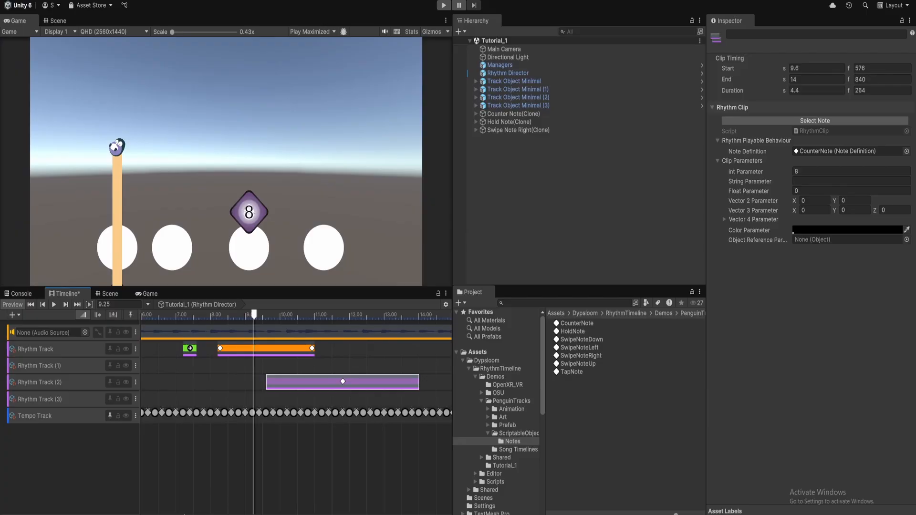
{"action": "middle_click_drag", "start_coordinate": [192, 365], "coordinate": [335, 364]}
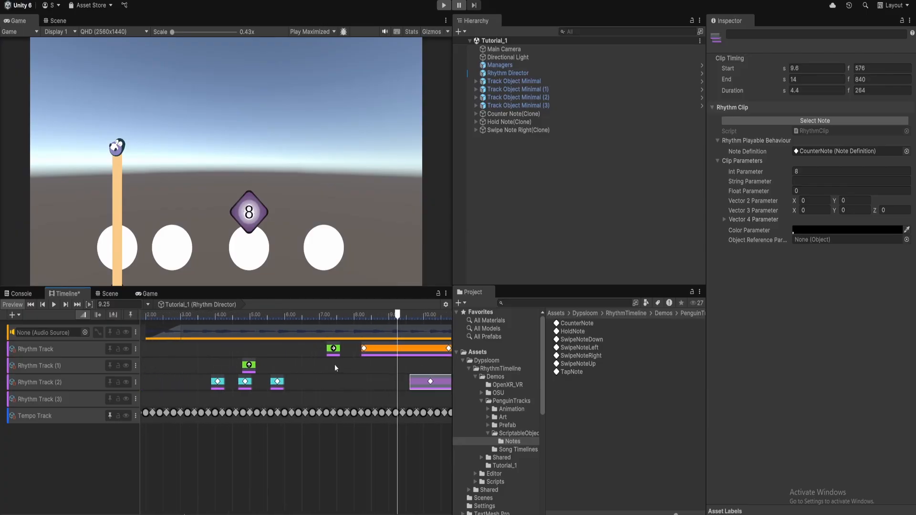
{"action": "left_click_drag", "start_coordinate": [397, 318], "coordinate": [229, 316]}
Delete the SwipeNoteUp and SwipeNoteRight clips and save the timeline
{"action": "left_click", "coordinate": [251, 367]}
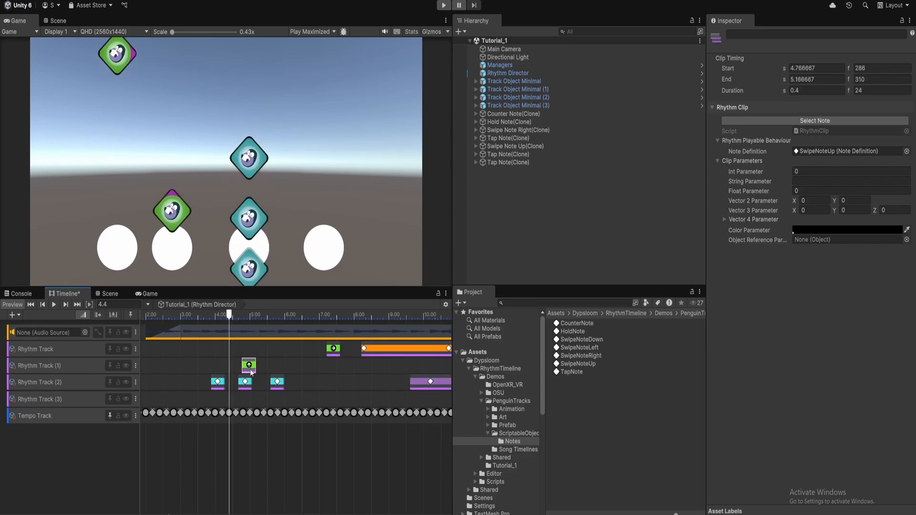
{"action": "key", "text": "Delete"}
{"action": "key", "text": "Delete"}
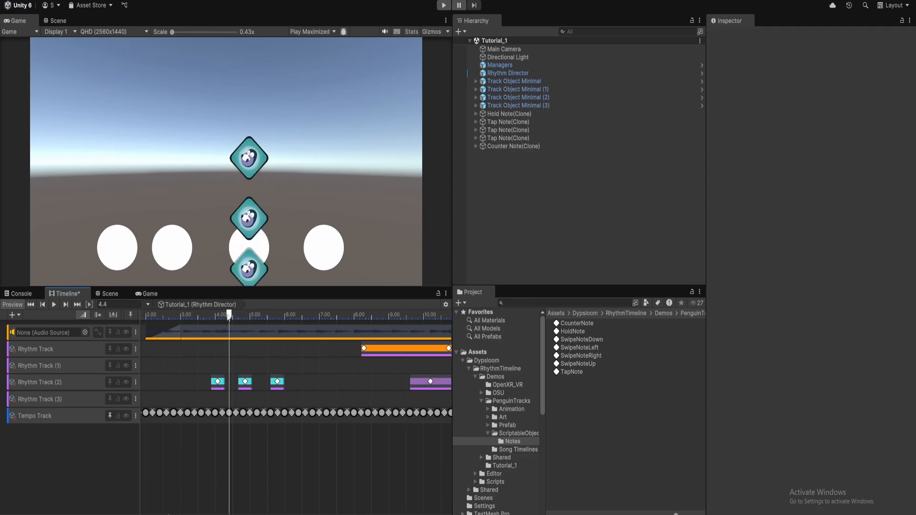
{"action": "left_click_drag", "start_coordinate": [229, 315], "coordinate": [202, 320]}
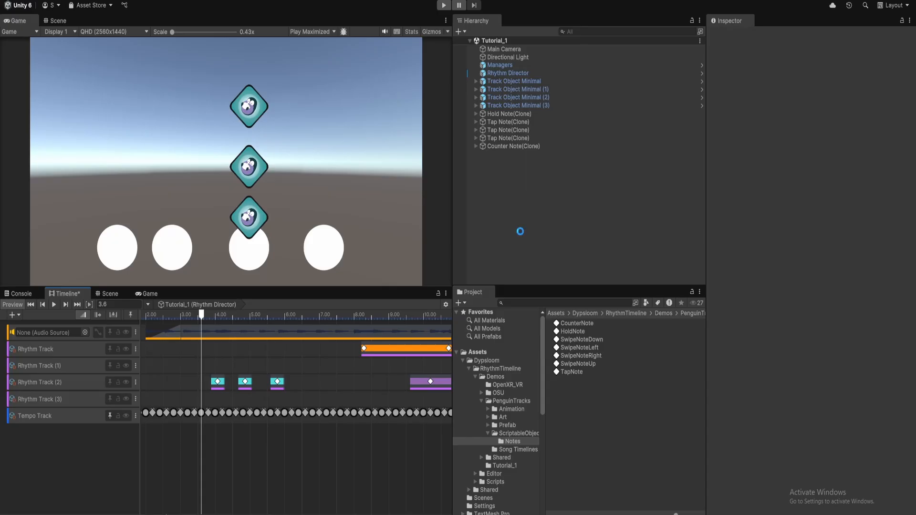
{"action": "key", "text": "ctrl+s"}
Play-test Tutorial_1: tap the tap notes, hold the hold note, clear the counter note, then stop
{"action": "left_click", "coordinate": [444, 5]}
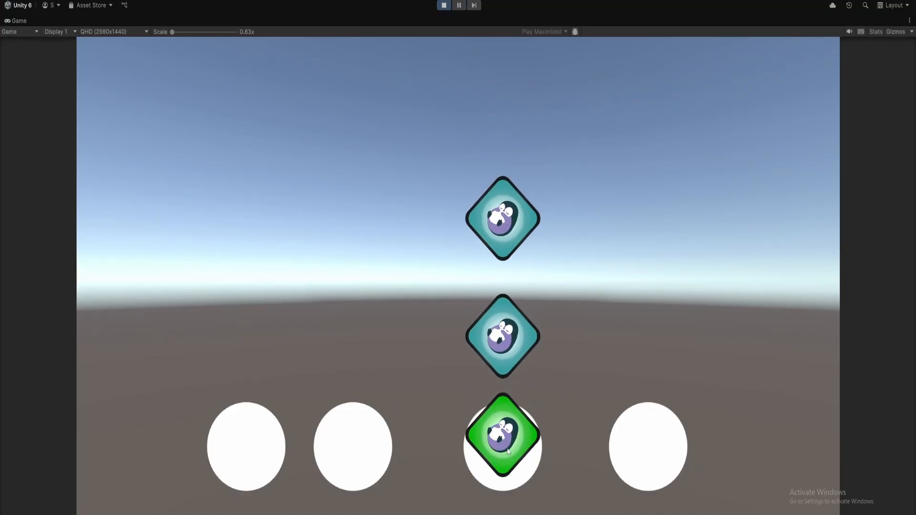
{"action": "left_click", "coordinate": [510, 452]}
{"action": "left_click", "coordinate": [509, 450]}
{"action": "left_click", "coordinate": [509, 449]}
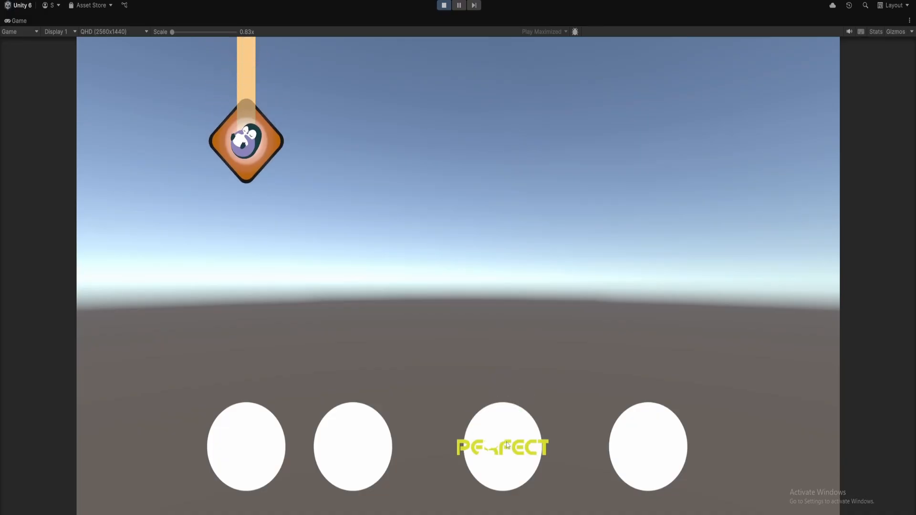
{"action": "left_click", "coordinate": [249, 444]}
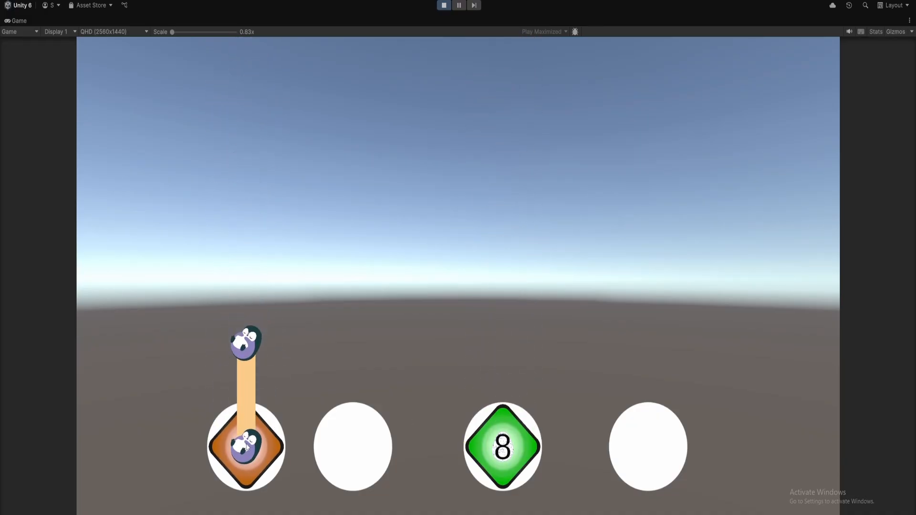
{"action": "left_click", "coordinate": [488, 445]}
{"action": "left_click", "coordinate": [489, 445]}
{"action": "left_click", "coordinate": [488, 445]}
{"action": "left_click", "coordinate": [488, 445]}
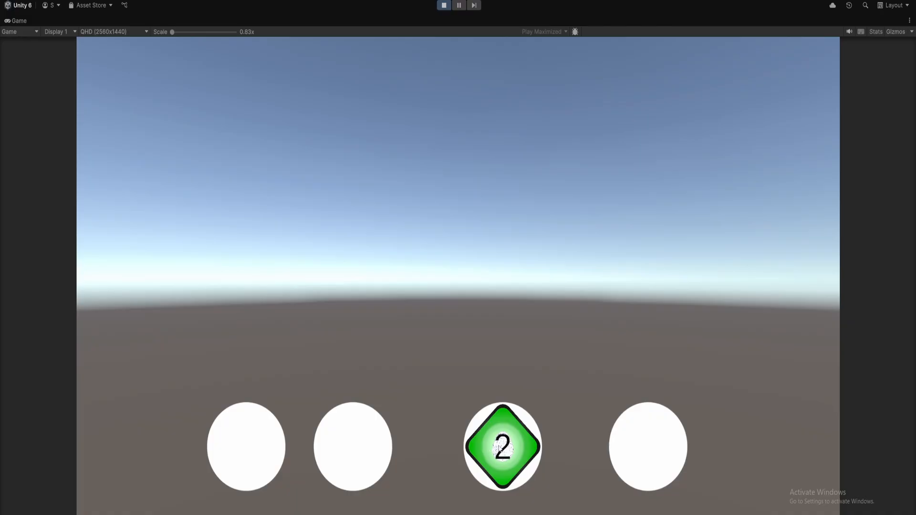
{"action": "left_click", "coordinate": [488, 445]}
{"action": "left_click", "coordinate": [488, 446]}
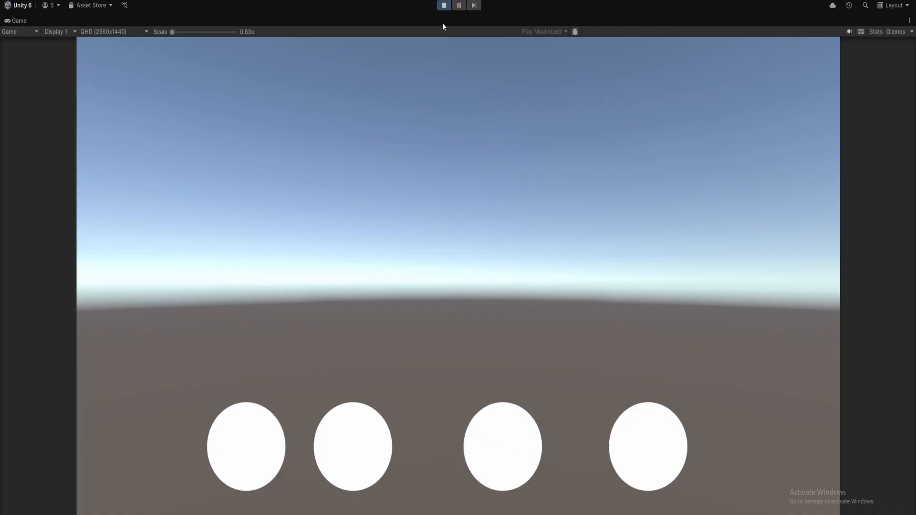
{"action": "left_click", "coordinate": [444, 6]}
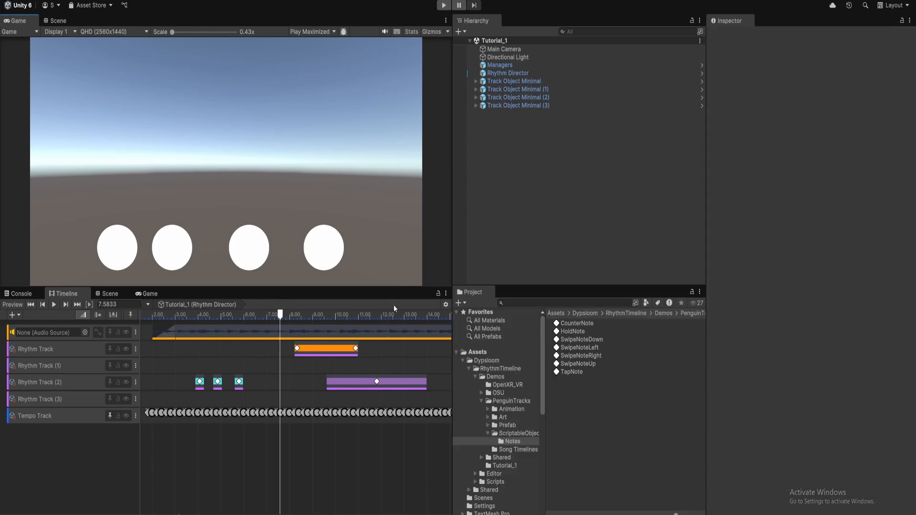
Zoom out the Timeline and select Managers to show its Score Manager with ExampleScoreSettings
{"action": "scroll", "coordinate": [280, 374], "scroll_direction": "down", "scroll_amount": 5}
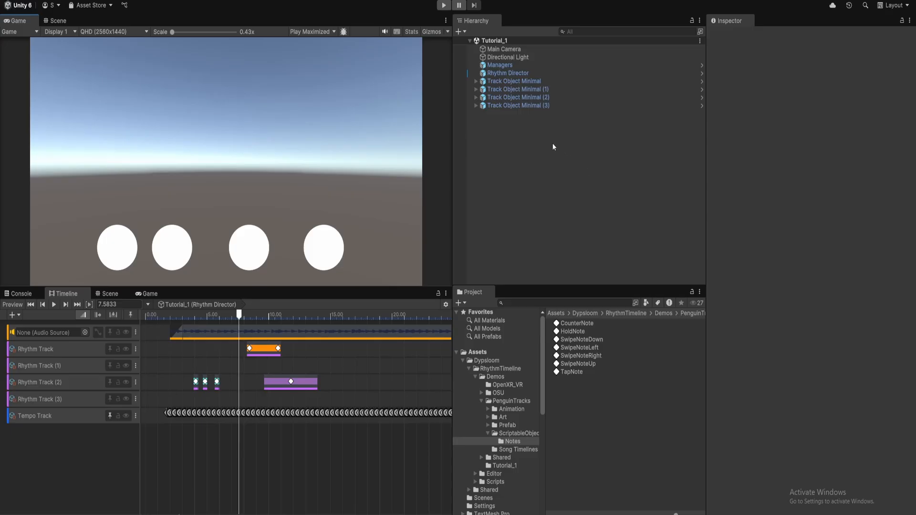
{"action": "left_click", "coordinate": [522, 65]}
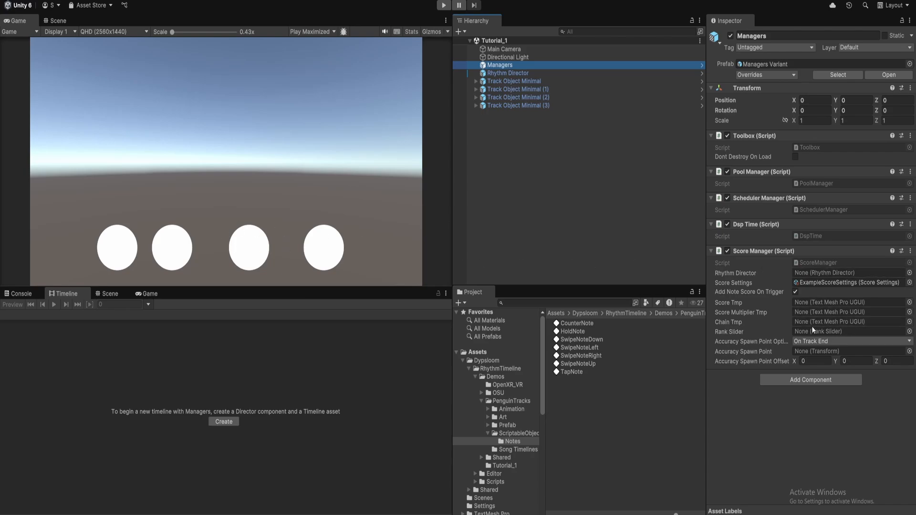
Keep Accuracy Spawn Point as On Track End, assign Rhythm Director to the Score Manager, and select Rhythm Director
{"action": "left_click", "coordinate": [820, 342]}
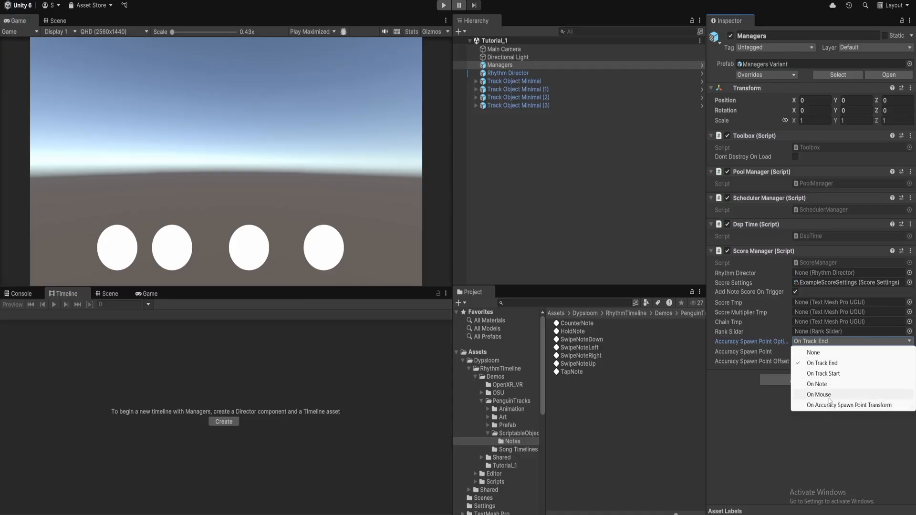
{"action": "left_click", "coordinate": [769, 421]}
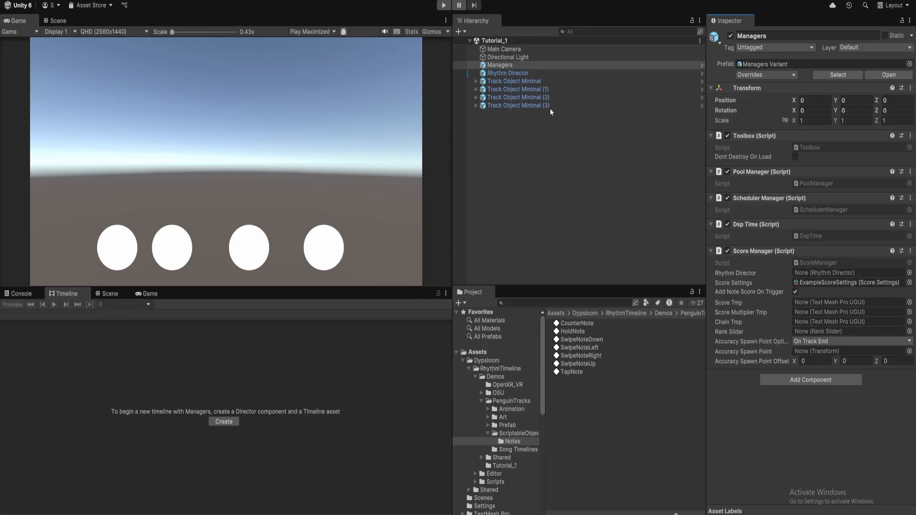
{"action": "left_click_drag", "start_coordinate": [508, 73], "coordinate": [821, 274]}
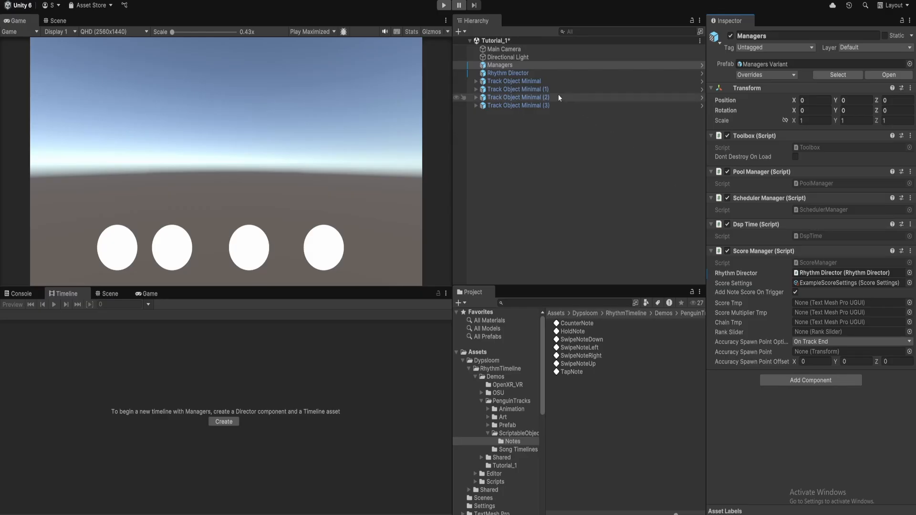
{"action": "left_click", "coordinate": [496, 74]}
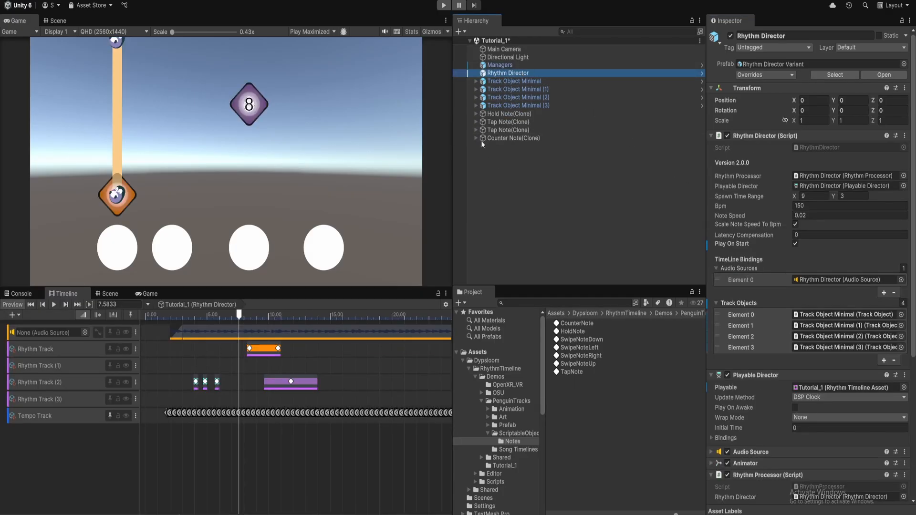
In the Scene view, scrub Tutorial_1 back near 0 s and frame the four note tracks
{"action": "left_click", "coordinate": [58, 21]}
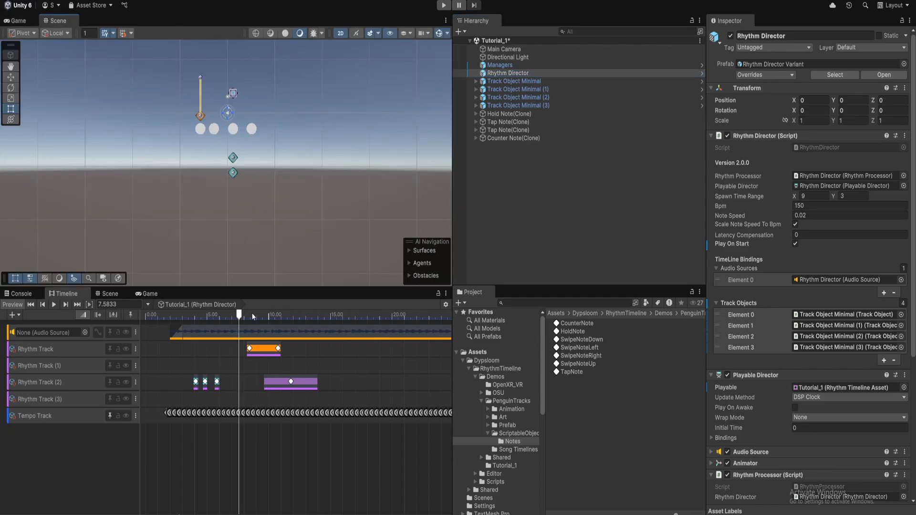
{"action": "left_click_drag", "start_coordinate": [239, 319], "coordinate": [231, 319]}
{"action": "scroll", "coordinate": [240, 173], "scroll_direction": "down", "scroll_amount": 5}
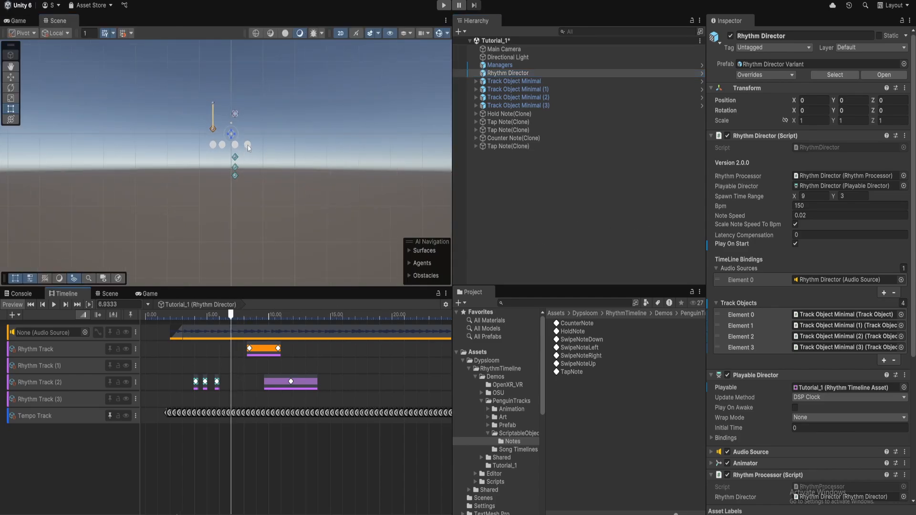
{"action": "middle_click_drag", "start_coordinate": [277, 128], "coordinate": [296, 179]}
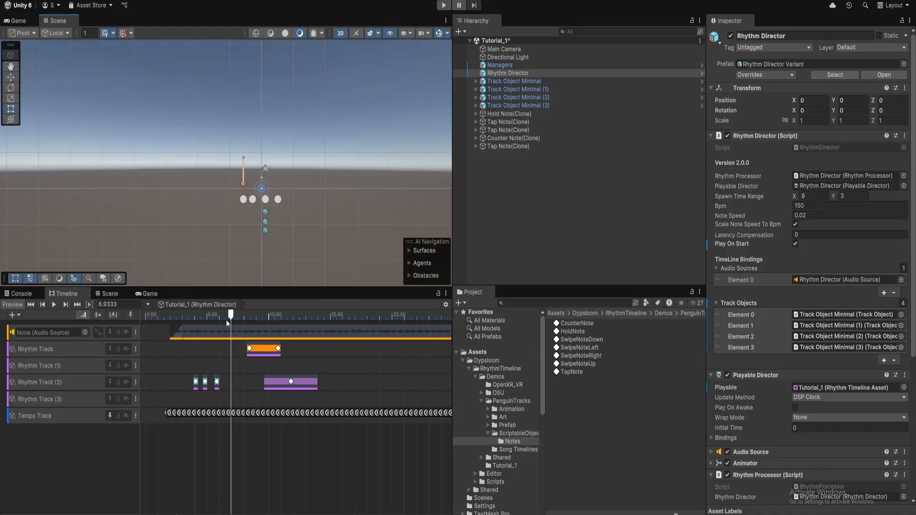
{"action": "left_click_drag", "start_coordinate": [230, 319], "coordinate": [141, 322]}
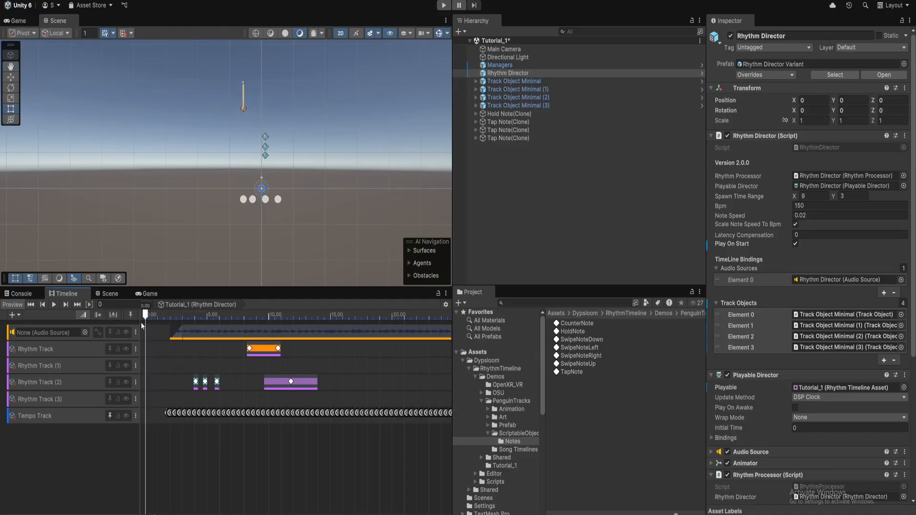
{"action": "middle_click_drag", "start_coordinate": [242, 222], "coordinate": [259, 257]}
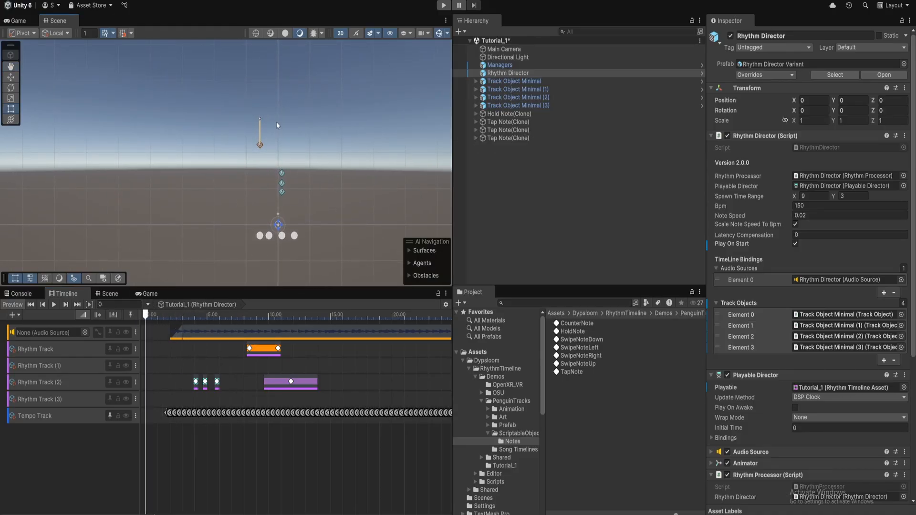
{"action": "mouse_move", "coordinate": [147, 316]}
{"action": "left_mouse_down"}
{"action": "mouse_move", "coordinate": [157, 318]}
{"action": "mouse_move", "coordinate": [146, 319]}
{"action": "left_mouse_up"}
Move the tempo beat marker to 10 s and shift the five note clips later, to about 13.87 s
{"action": "mouse_move", "coordinate": [337, 412]}
{"action": "left_mouse_down"}
{"action": "mouse_move", "coordinate": [269, 414]}
{"action": "mouse_move", "coordinate": [225, 365]}
{"action": "mouse_move", "coordinate": [190, 347]}
{"action": "left_mouse_up"}
{"action": "left_click_drag", "start_coordinate": [266, 351], "coordinate": [389, 351]}
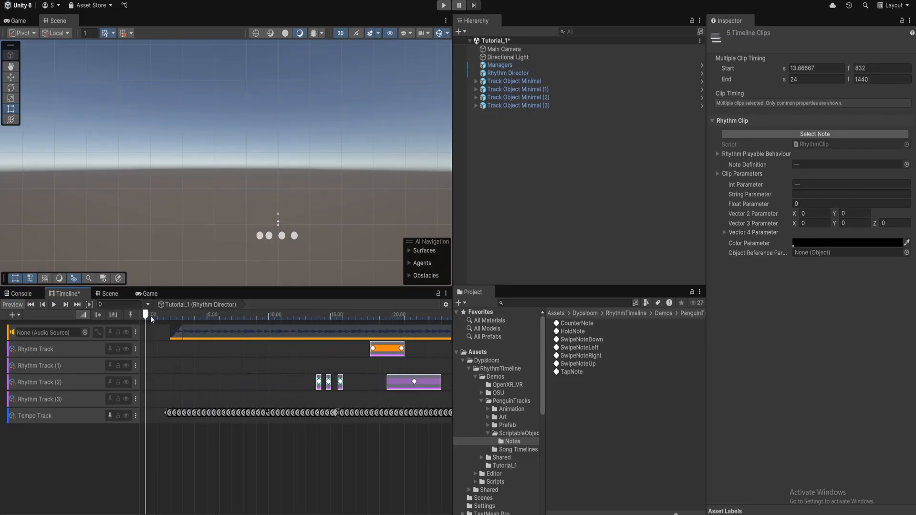
{"action": "mouse_move", "coordinate": [151, 316]}
{"action": "left_mouse_down"}
{"action": "mouse_move", "coordinate": [237, 316]}
{"action": "mouse_move", "coordinate": [215, 316]}
{"action": "left_mouse_up"}
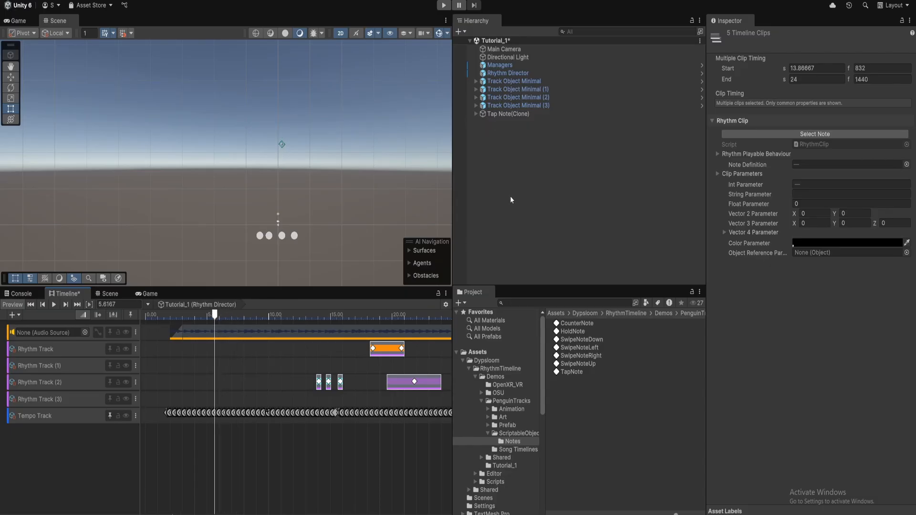
Reselect Rhythm Director and preview the moved notes around 14 s
{"action": "left_click", "coordinate": [525, 73]}
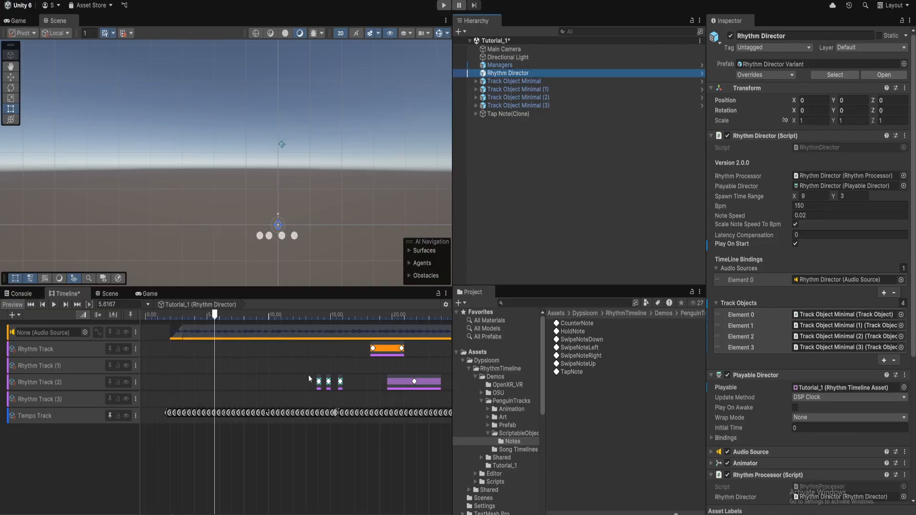
{"action": "left_click", "coordinate": [838, 197]}
{"action": "mouse_move", "coordinate": [215, 319]}
{"action": "left_mouse_down"}
{"action": "mouse_move", "coordinate": [326, 320]}
{"action": "mouse_move", "coordinate": [252, 319]}
{"action": "mouse_move", "coordinate": [278, 331]}
{"action": "mouse_move", "coordinate": [293, 317]}
{"action": "left_mouse_up"}
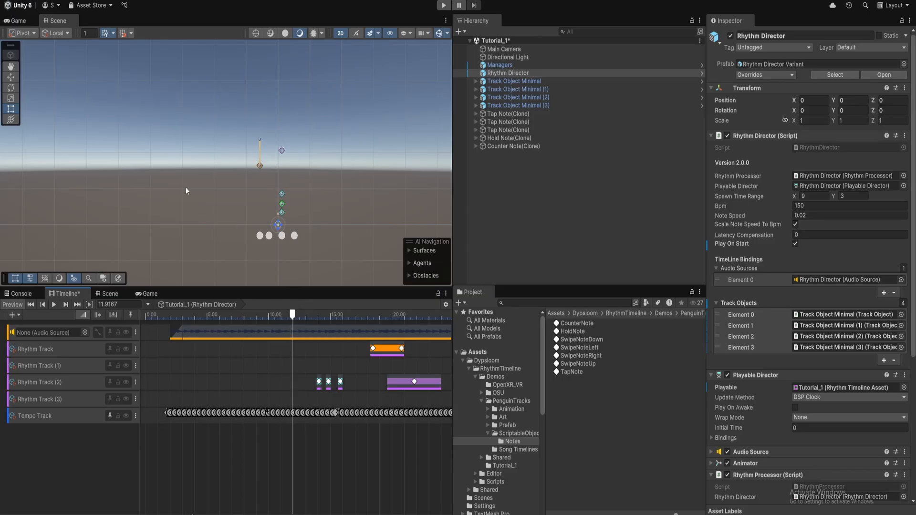
Set Spawn Time Range X to 2, refresh Timeline Preview, and scrub to about 16 s to check
{"action": "left_click", "coordinate": [812, 197]}
{"action": "type", "text": "2"}
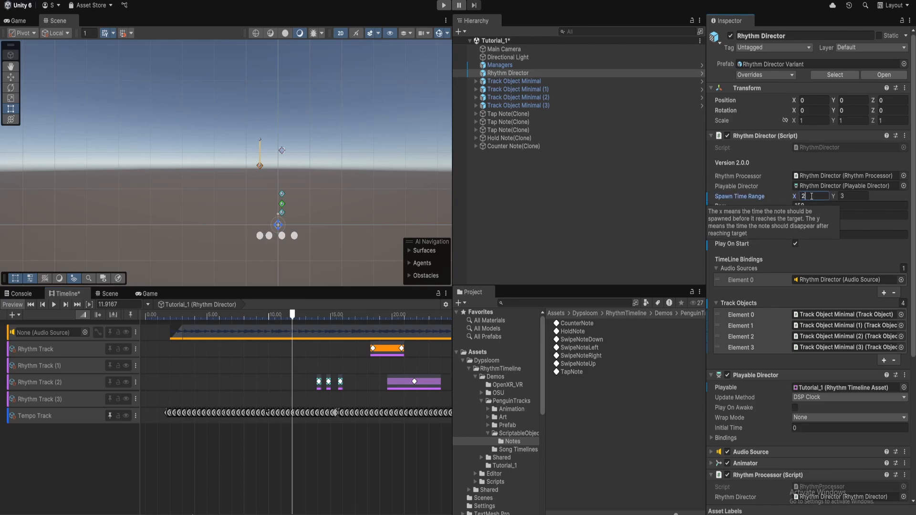
{"action": "left_click", "coordinate": [17, 307]}
{"action": "left_click", "coordinate": [17, 306]}
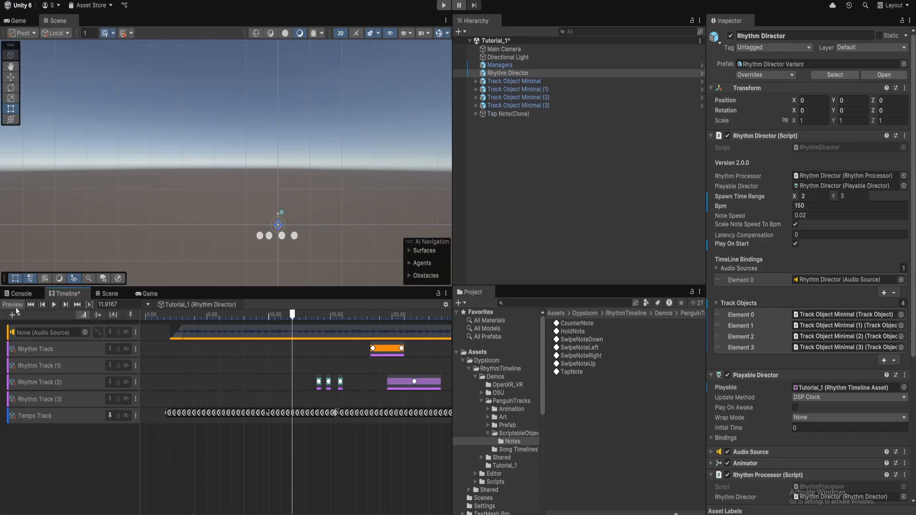
{"action": "mouse_move", "coordinate": [293, 315]}
{"action": "left_mouse_down"}
{"action": "mouse_move", "coordinate": [281, 315]}
{"action": "mouse_move", "coordinate": [319, 317]}
{"action": "mouse_move", "coordinate": [281, 319]}
{"action": "mouse_move", "coordinate": [321, 325]}
{"action": "mouse_move", "coordinate": [301, 329]}
{"action": "left_mouse_up"}
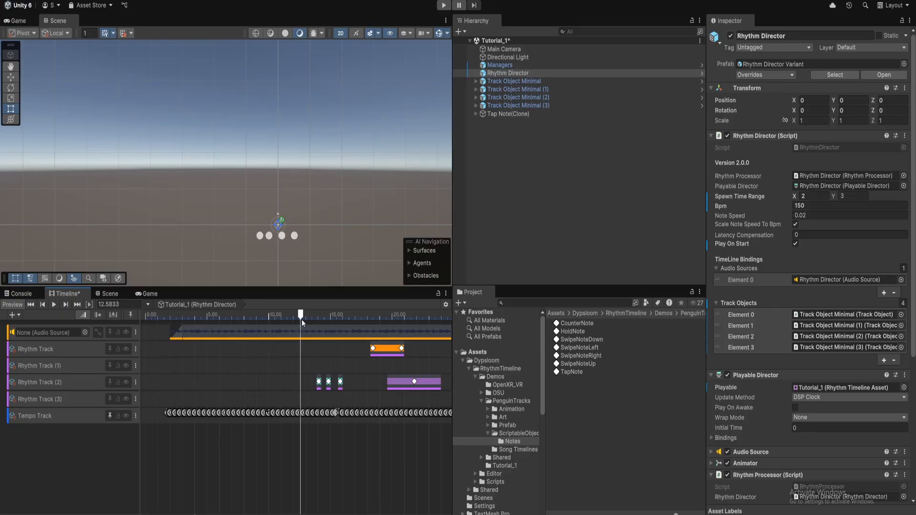
{"action": "mouse_move", "coordinate": [302, 319]}
{"action": "left_mouse_down"}
{"action": "mouse_move", "coordinate": [370, 322]}
{"action": "mouse_move", "coordinate": [333, 320]}
{"action": "mouse_move", "coordinate": [356, 323]}
{"action": "left_mouse_up"}
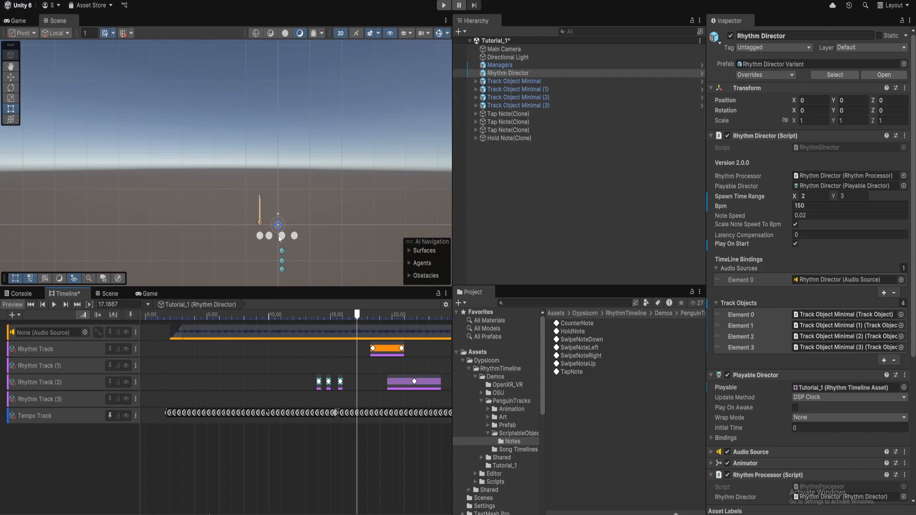
Set Spawn Time Range Y to 1, refresh the preview, and scrub to about 15.8 s to check
{"action": "left_click", "coordinate": [854, 196]}
{"action": "type", "text": "1"}
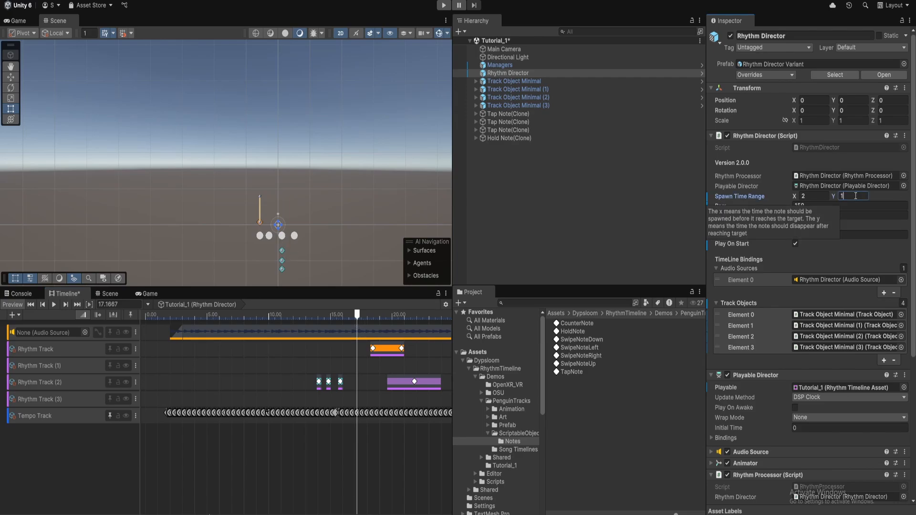
{"action": "left_click", "coordinate": [14, 305]}
{"action": "mouse_move", "coordinate": [357, 316]}
{"action": "left_mouse_down"}
{"action": "mouse_move", "coordinate": [328, 316]}
{"action": "mouse_move", "coordinate": [336, 316]}
{"action": "left_mouse_up"}
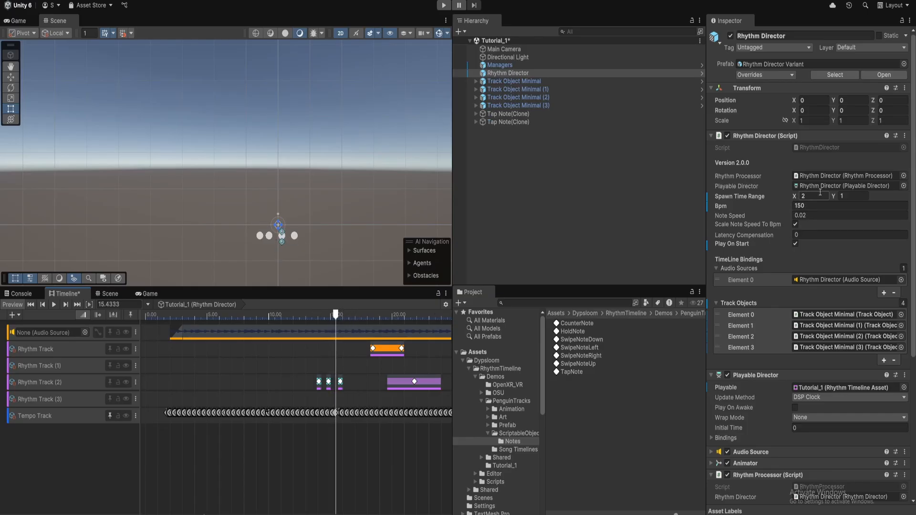
{"action": "left_click", "coordinate": [843, 196]}
{"action": "left_click_drag", "start_coordinate": [337, 316], "coordinate": [342, 318]}
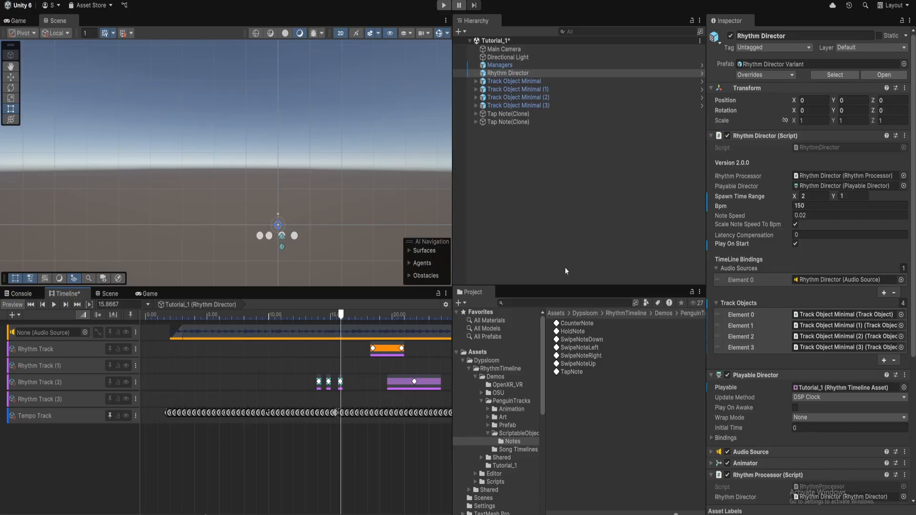
{"action": "scroll", "coordinate": [814, 185], "scroll_direction": "down", "scroll_amount": 2}
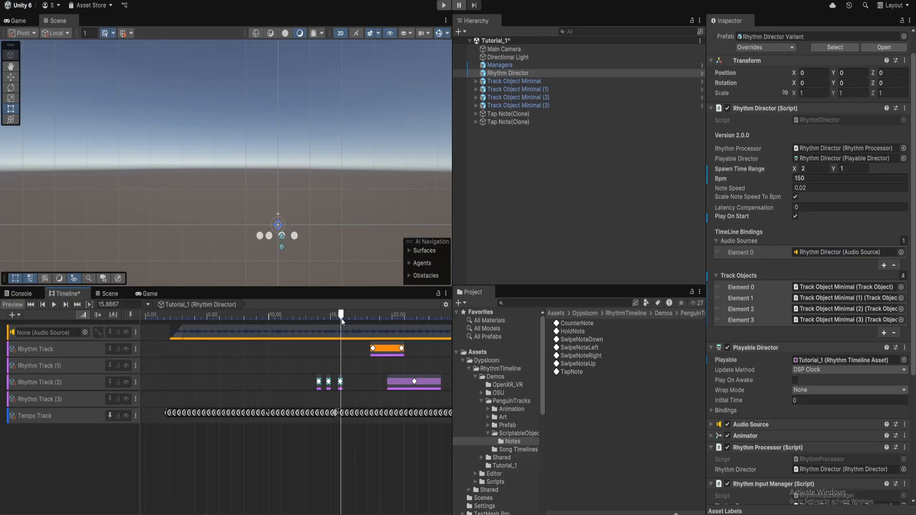
Rewind the timeline to about 11.1 s and play it to watch notes move at speed 0.02
{"action": "left_click_drag", "start_coordinate": [340, 318], "coordinate": [321, 320]}
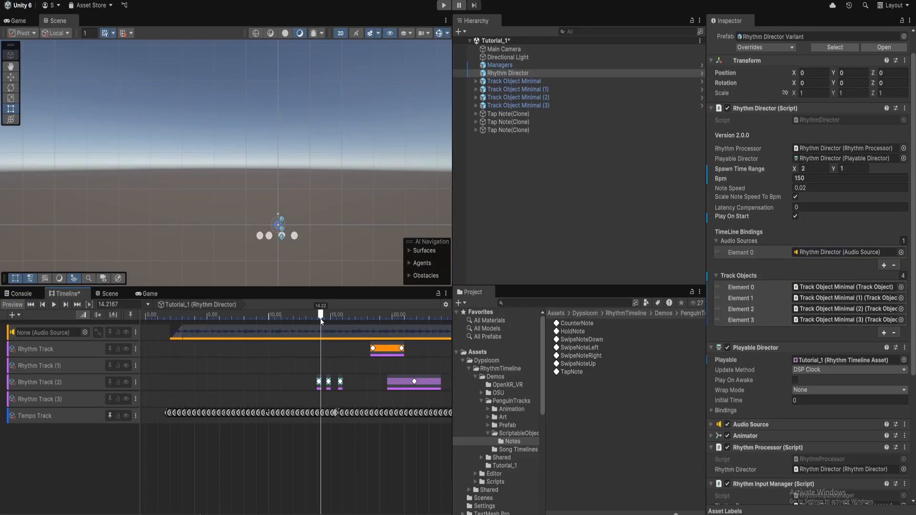
{"action": "left_click", "coordinate": [813, 187]}
{"action": "mouse_move", "coordinate": [315, 318]}
{"action": "left_mouse_down"}
{"action": "mouse_move", "coordinate": [285, 319]}
{"action": "mouse_move", "coordinate": [324, 323]}
{"action": "left_mouse_up"}
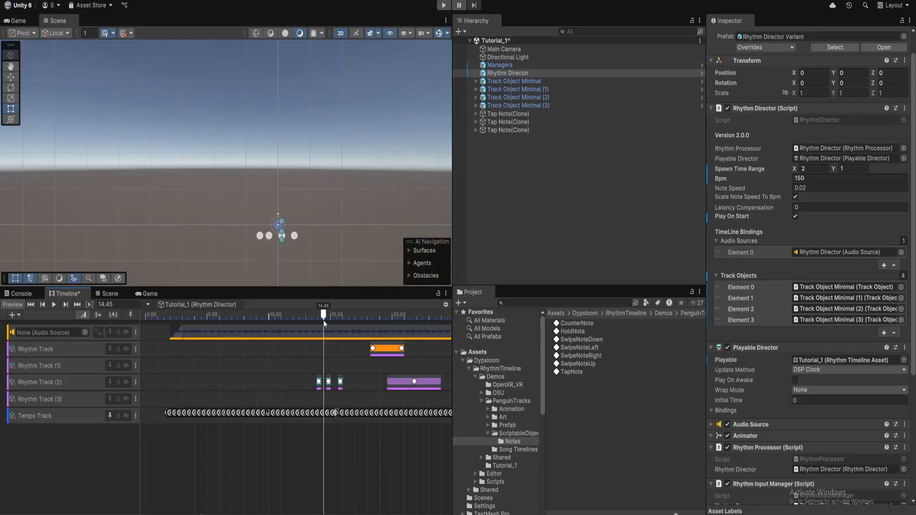
{"action": "scroll", "coordinate": [302, 238], "scroll_direction": "up", "scroll_amount": 5}
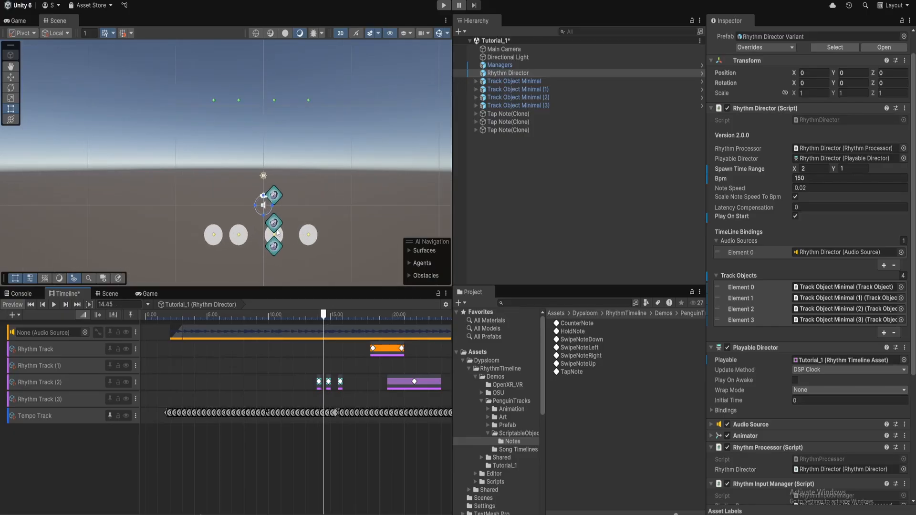
{"action": "left_click_drag", "start_coordinate": [321, 318], "coordinate": [284, 321]}
{"action": "left_click", "coordinate": [53, 307]}
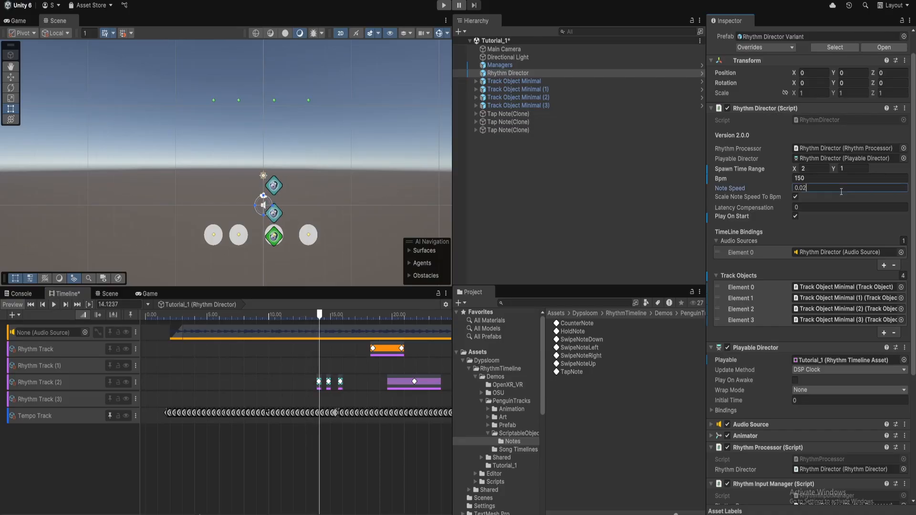
Change Note Speed from 0.02 to 0.05 and replay from about 11.3 s
{"action": "left_click", "coordinate": [822, 189]}
{"action": "key", "text": "BackSpace"}
{"action": "type", "text": "5"}
{"action": "left_click_drag", "start_coordinate": [320, 314], "coordinate": [284, 315]}
{"action": "left_click", "coordinate": [55, 305]}
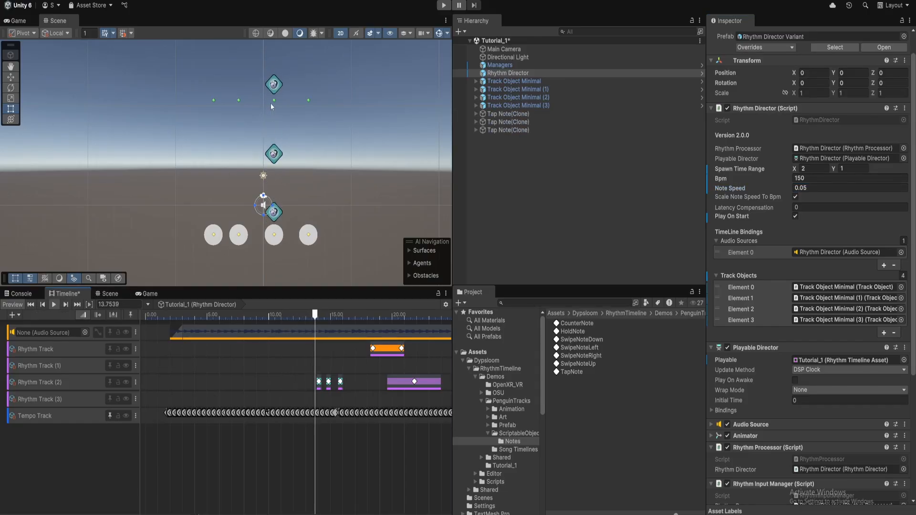
Play the timeline from about 12.8 s in Game view, then locate the Tutorial_1 asset in Song Timelines
{"action": "left_click", "coordinate": [15, 21]}
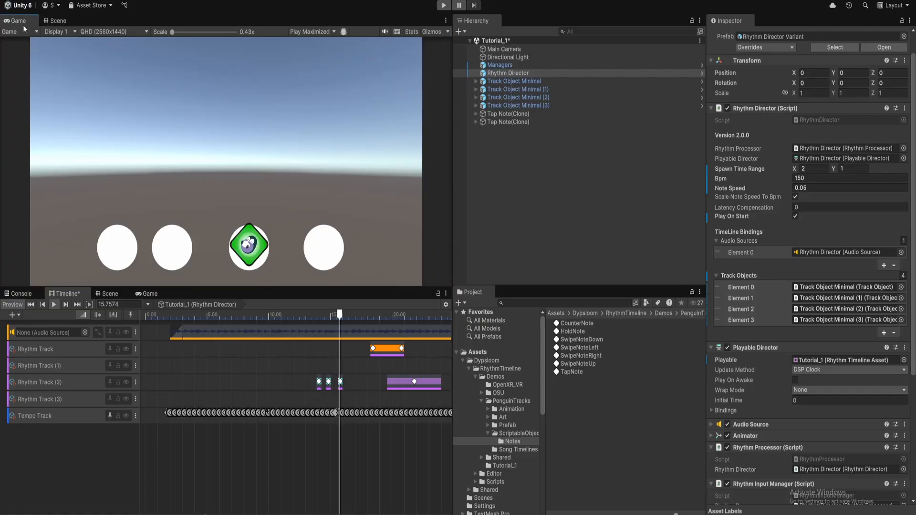
{"action": "left_click", "coordinate": [303, 315]}
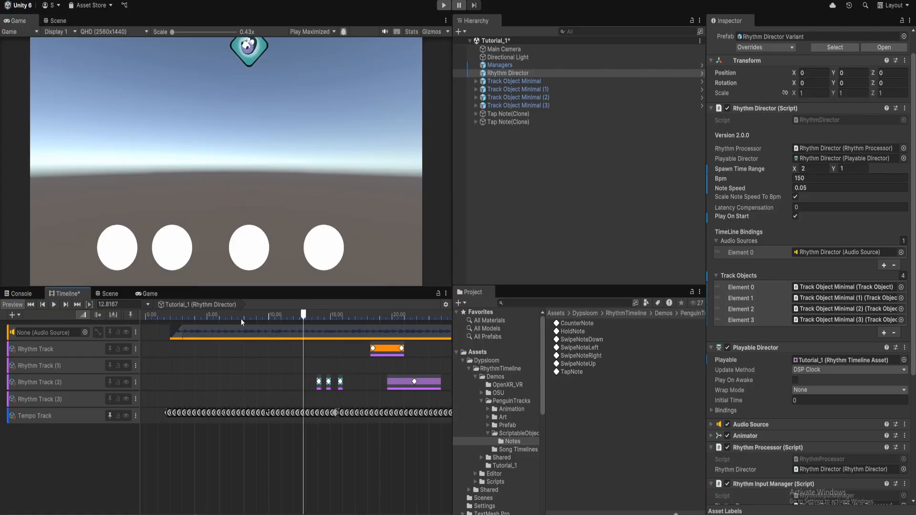
{"action": "left_click", "coordinate": [54, 305]}
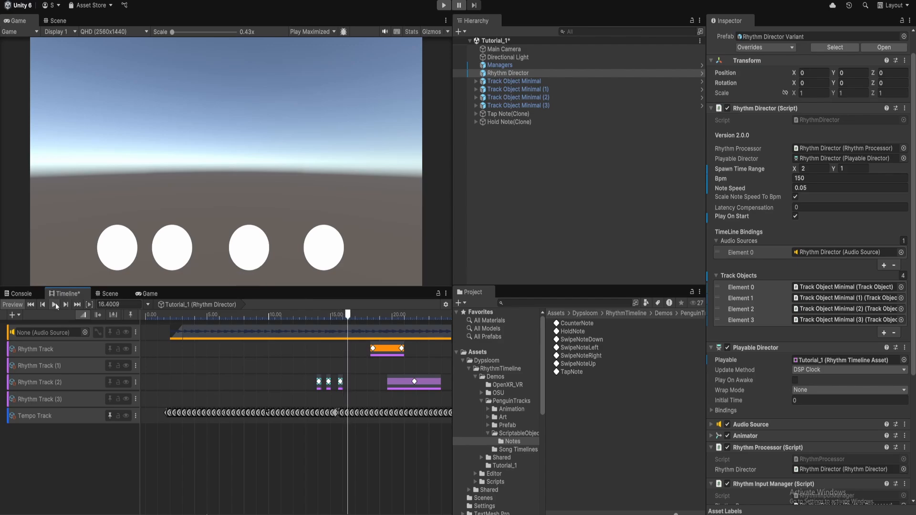
{"action": "left_click_drag", "start_coordinate": [347, 320], "coordinate": [319, 315]}
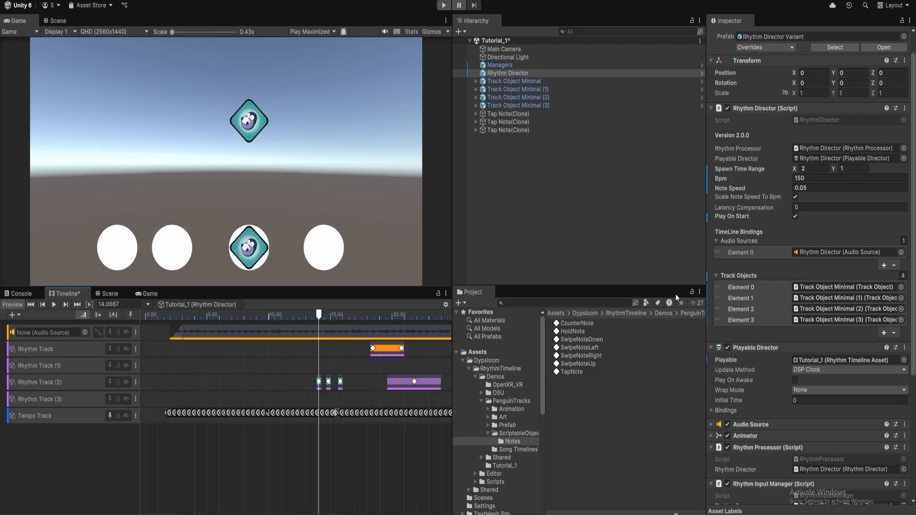
{"action": "left_click", "coordinate": [815, 360]}
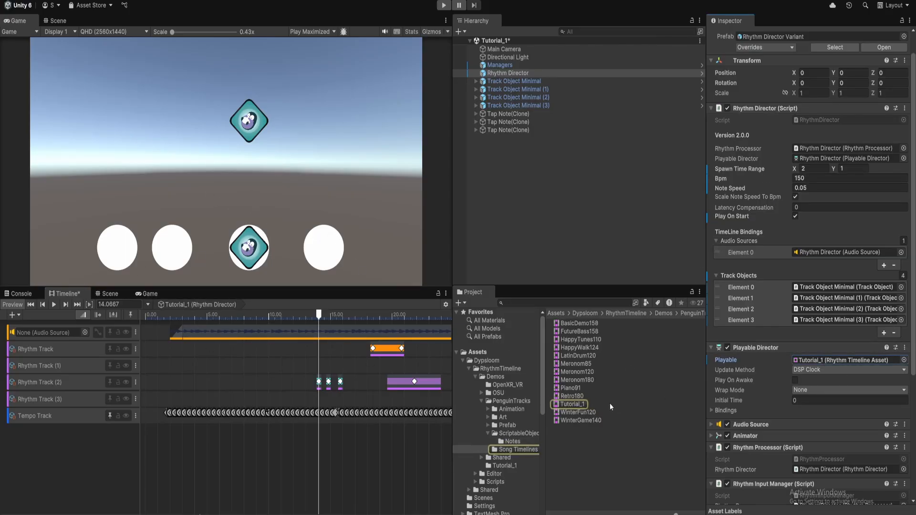
{"action": "left_click", "coordinate": [591, 404]}
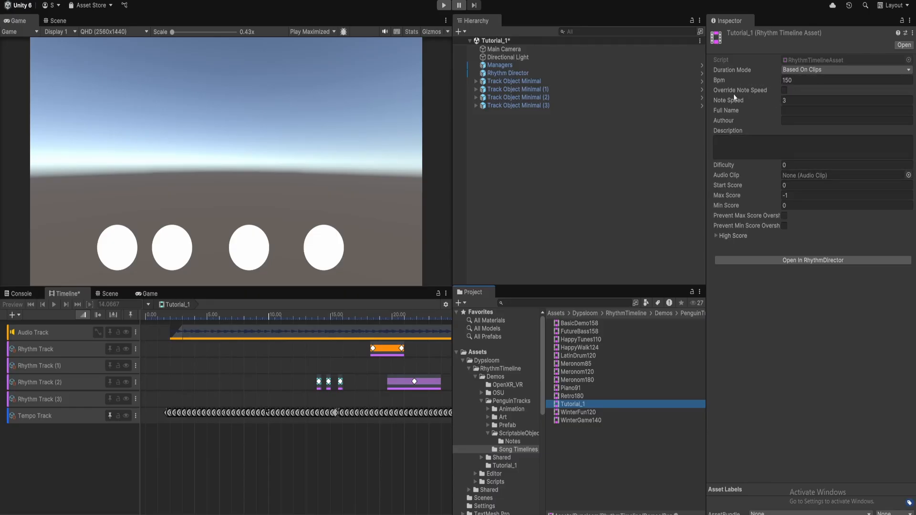
{"action": "mouse_move", "coordinate": [721, 90]}
{"action": "left_click", "coordinate": [784, 91]}
{"action": "left_click", "coordinate": [784, 91]}
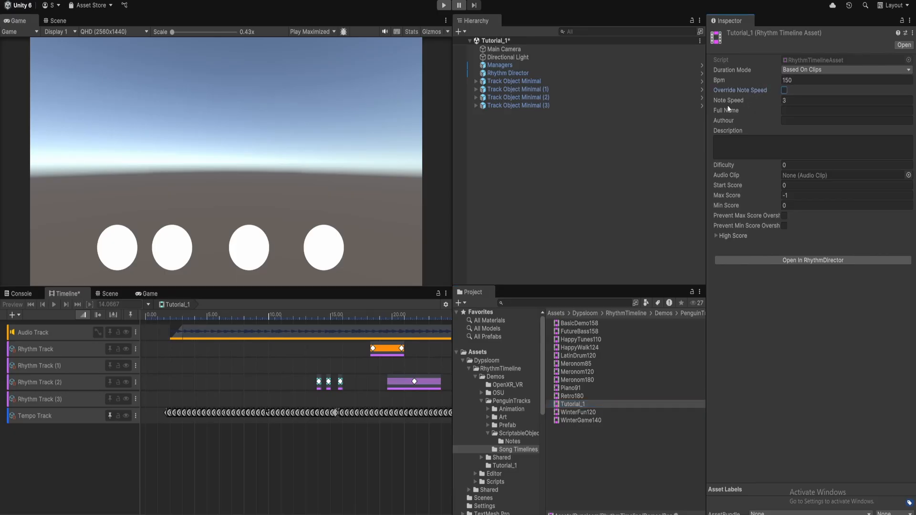
{"action": "left_click", "coordinate": [784, 100]}
{"action": "left_click", "coordinate": [511, 72]}
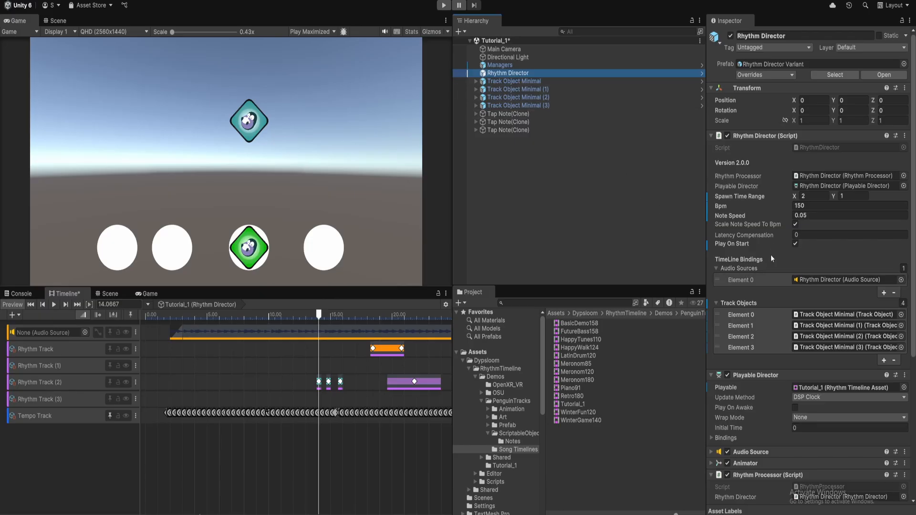
{"action": "scroll", "coordinate": [777, 236], "scroll_direction": "down", "scroll_amount": 8}
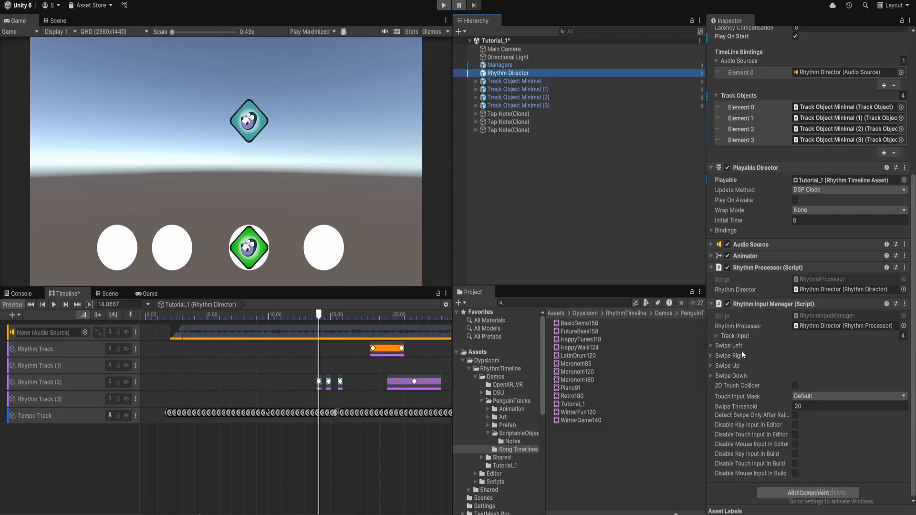
Expand Track Input and its four elements to show keys D, F, J and K
{"action": "left_click", "coordinate": [735, 336]}
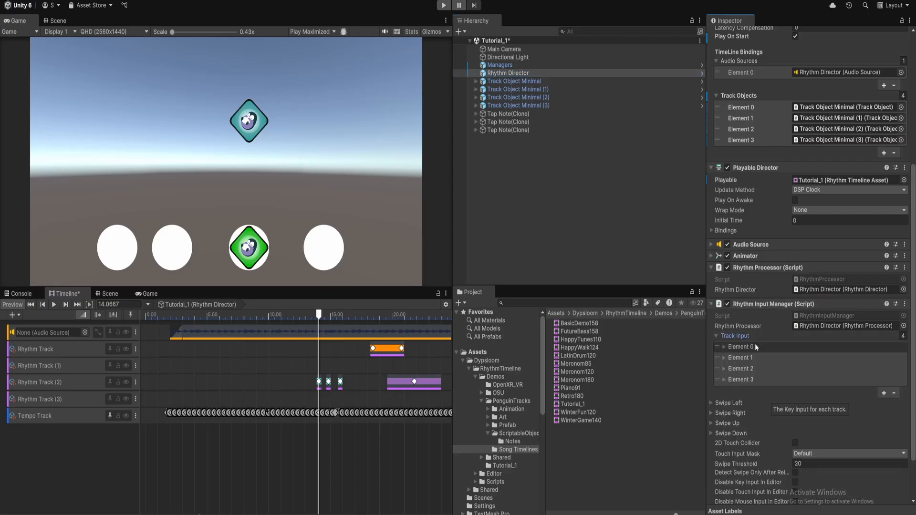
{"action": "scroll", "coordinate": [753, 334], "scroll_direction": "down", "scroll_amount": 3}
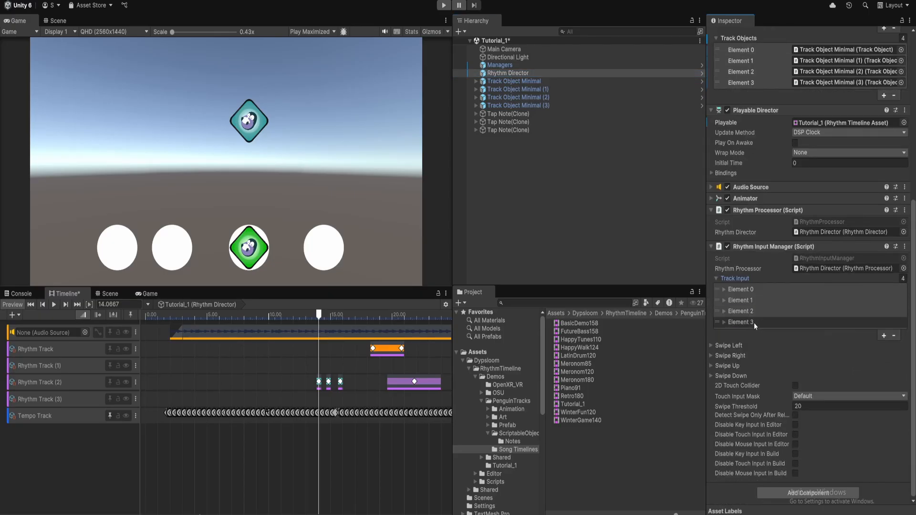
{"action": "left_click", "coordinate": [745, 290]}
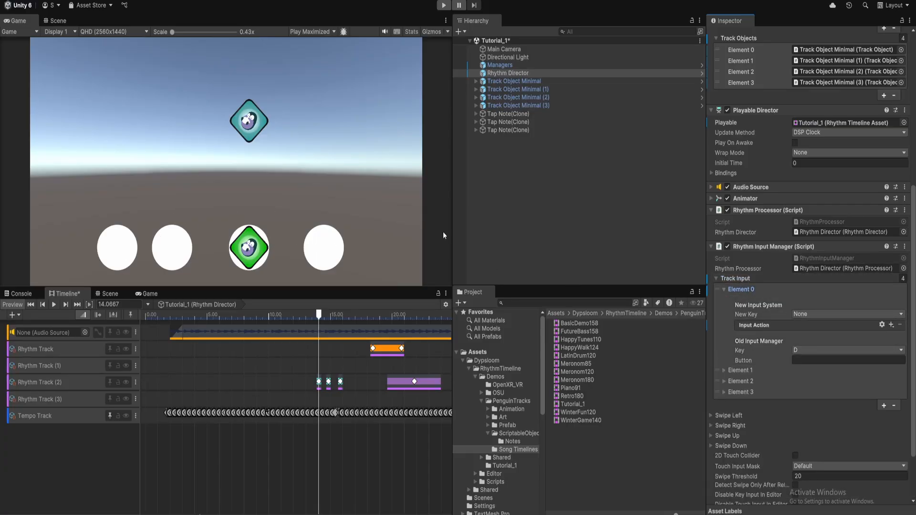
{"action": "left_click", "coordinate": [750, 371]}
{"action": "scroll", "coordinate": [806, 340], "scroll_direction": "down", "scroll_amount": 3}
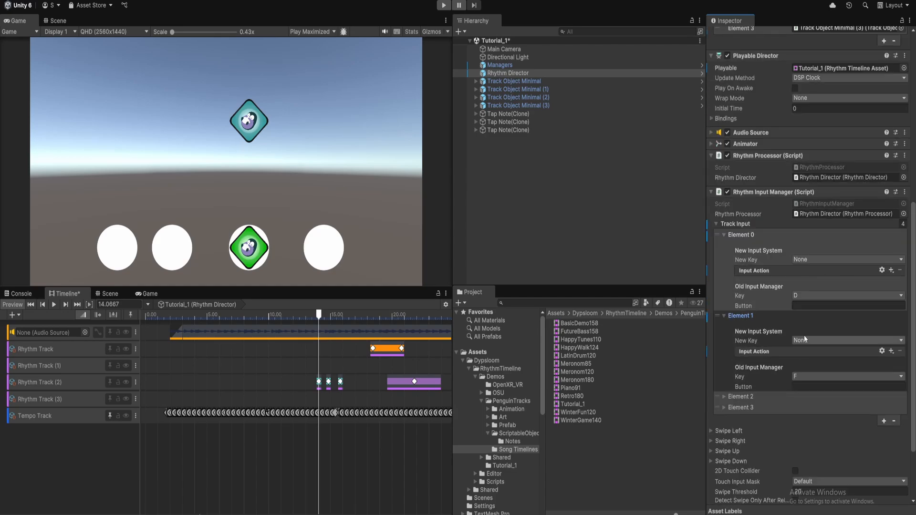
{"action": "left_click", "coordinate": [764, 398]}
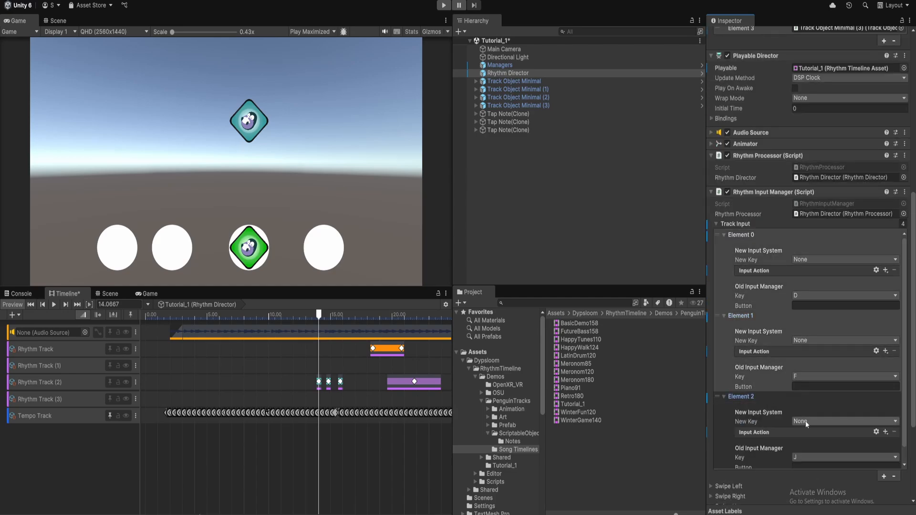
{"action": "scroll", "coordinate": [805, 421], "scroll_direction": "down", "scroll_amount": 3}
{"action": "left_click", "coordinate": [745, 410]}
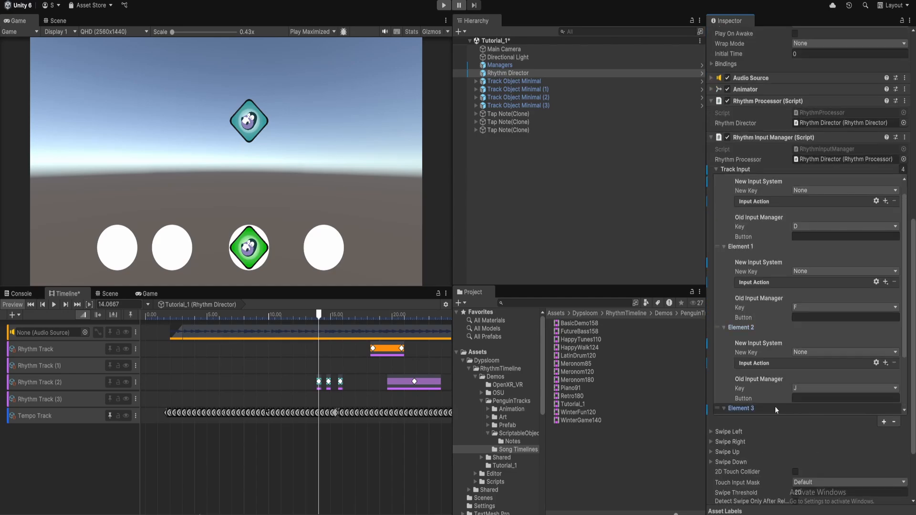
{"action": "scroll", "coordinate": [794, 359], "scroll_direction": "down", "scroll_amount": 5}
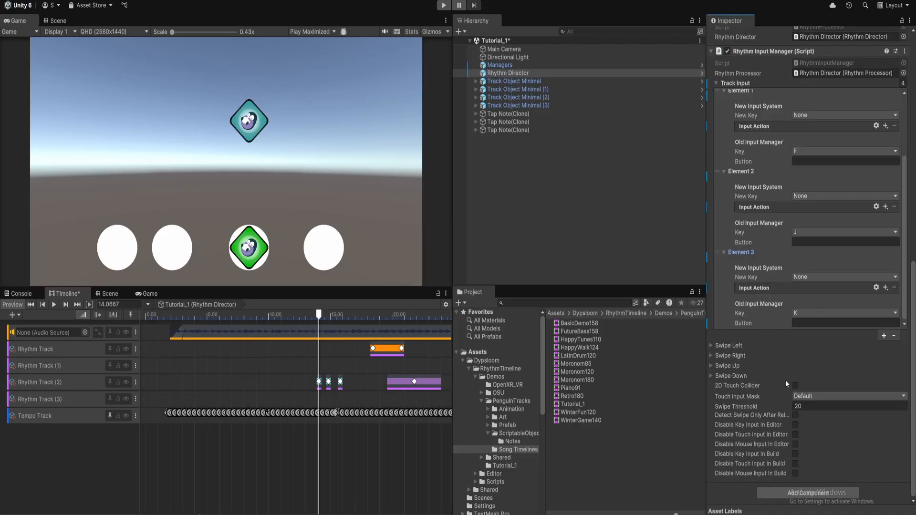
Expand and collapse the Swipe Left input settings, then deselect everything to clear the Inspector
{"action": "left_click", "coordinate": [724, 346]}
{"action": "left_click", "coordinate": [728, 345]}
{"action": "mouse_move", "coordinate": [741, 388]}
{"action": "scroll", "coordinate": [783, 363], "scroll_direction": "up", "scroll_amount": 5}
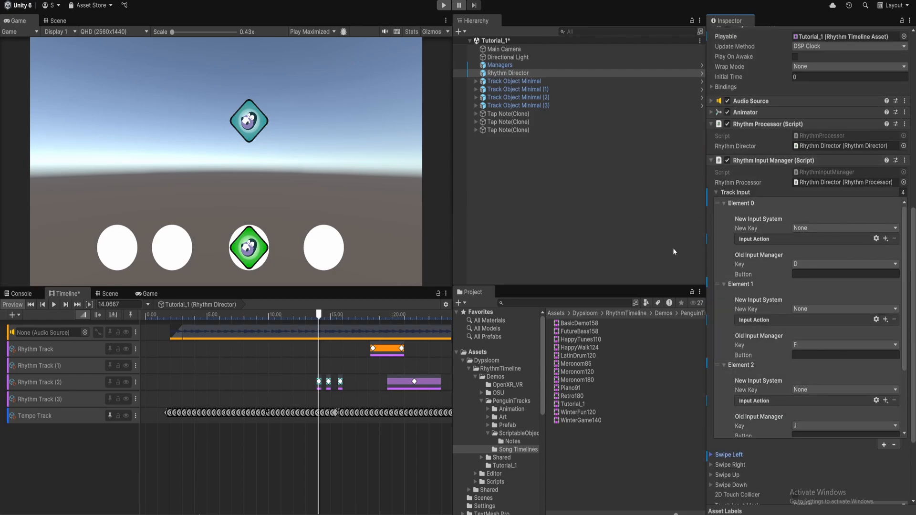
{"action": "scroll", "coordinate": [800, 319], "scroll_direction": "up", "scroll_amount": 3}
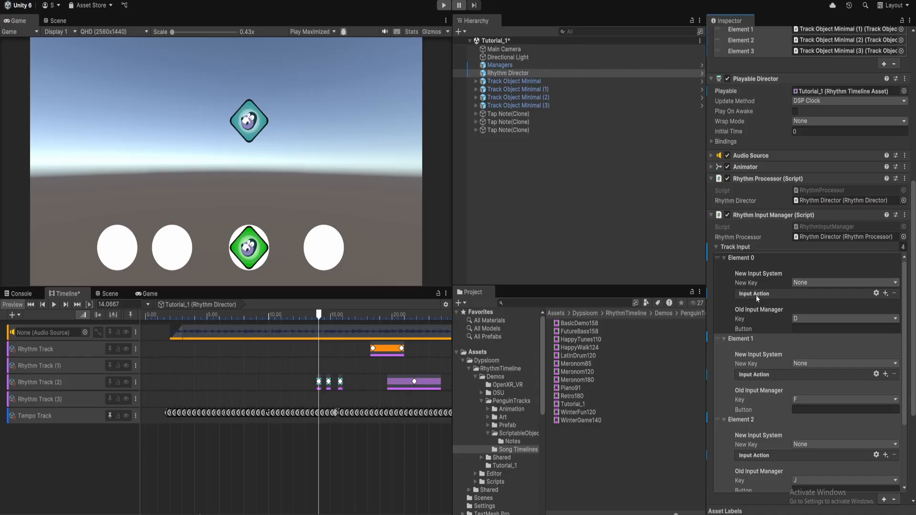
{"action": "left_click", "coordinate": [600, 205]}
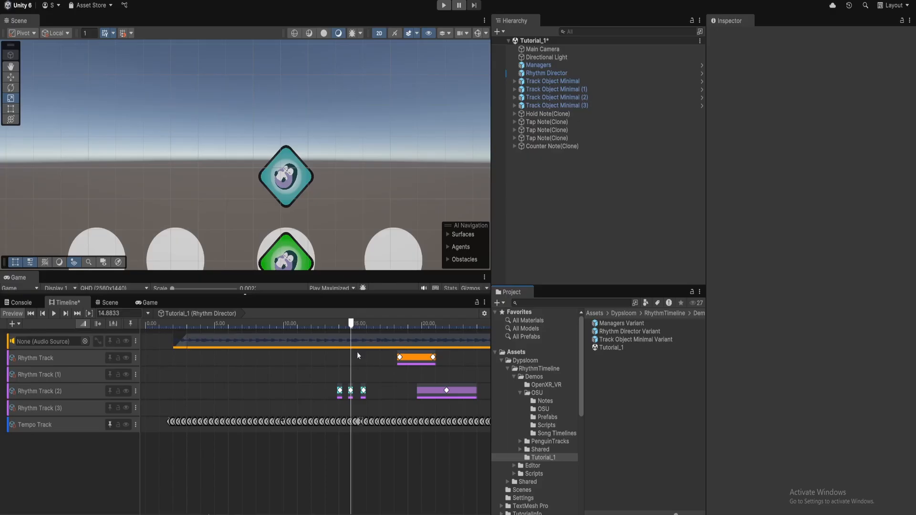
Select the middle tap clip on Rhythm Track (2) and inspect its TapNote note definition
{"action": "left_click", "coordinate": [351, 394]}
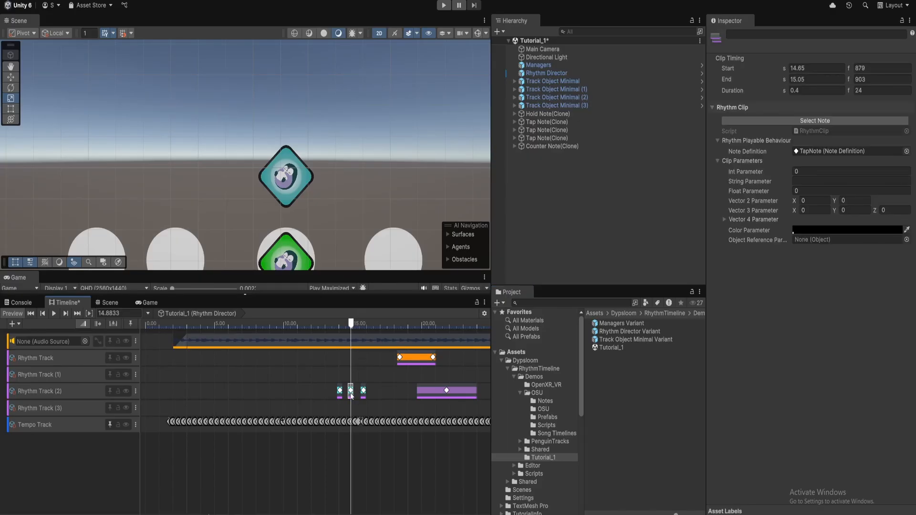
{"action": "scroll", "coordinate": [351, 395], "scroll_direction": "up", "scroll_amount": 5}
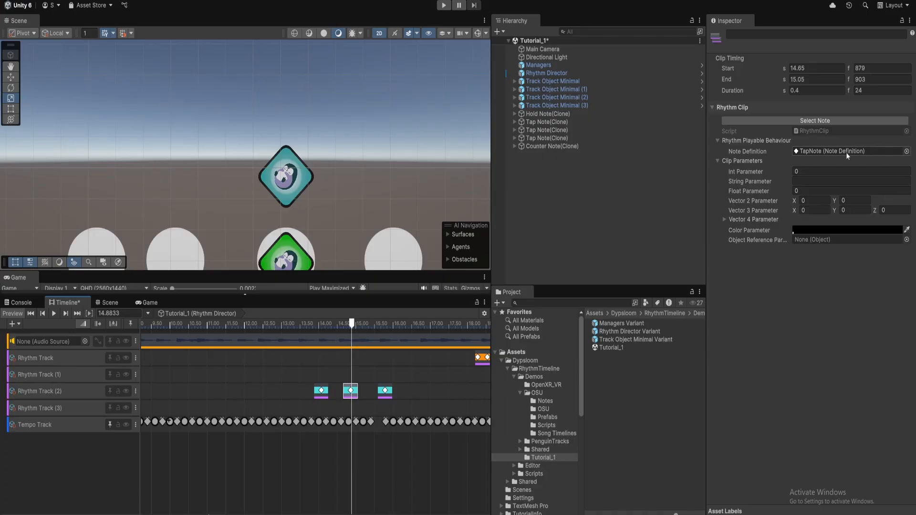
{"action": "left_click", "coordinate": [829, 152]}
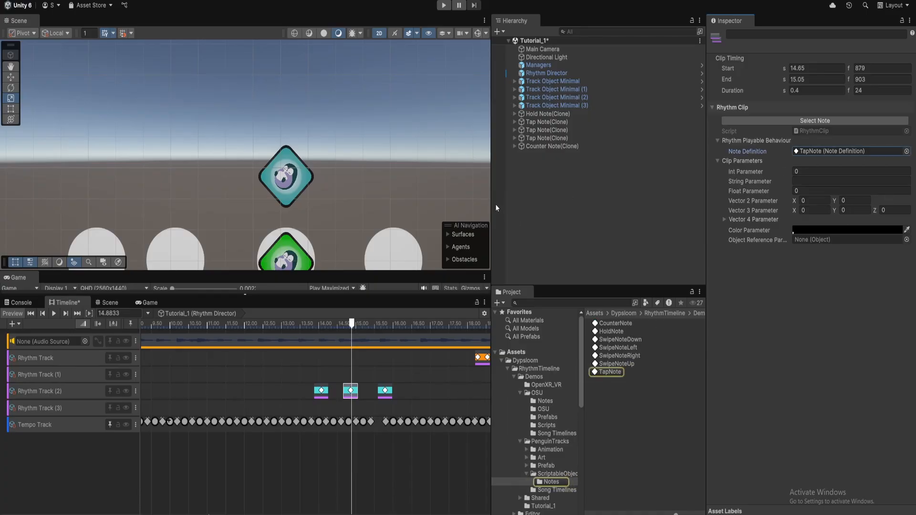
{"action": "left_click_drag", "start_coordinate": [492, 210], "coordinate": [427, 219]}
{"action": "left_click", "coordinate": [572, 373]}
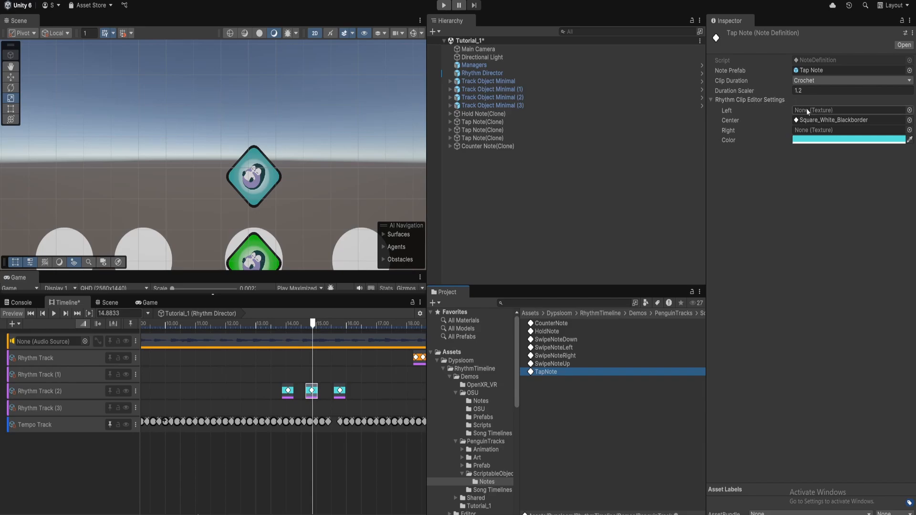
{"action": "scroll", "coordinate": [325, 431], "scroll_direction": "up", "scroll_amount": 3}
{"action": "scroll", "coordinate": [350, 382], "scroll_direction": "right", "scroll_amount": 4}
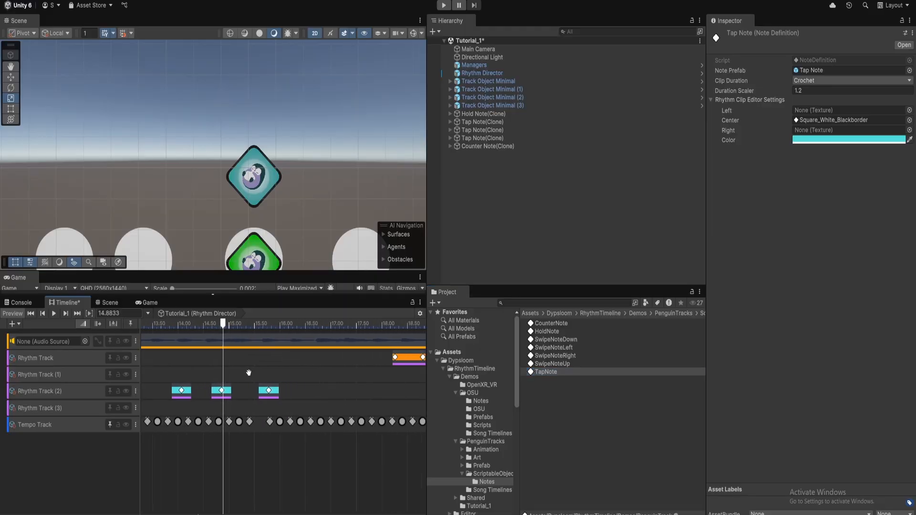
{"action": "left_click", "coordinate": [399, 357]}
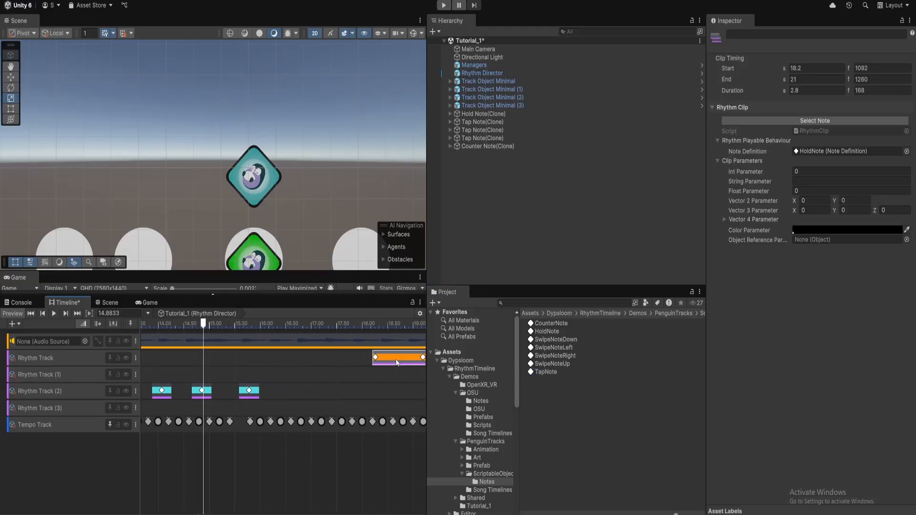
{"action": "left_click", "coordinate": [565, 326]}
{"action": "left_click", "coordinate": [576, 333]}
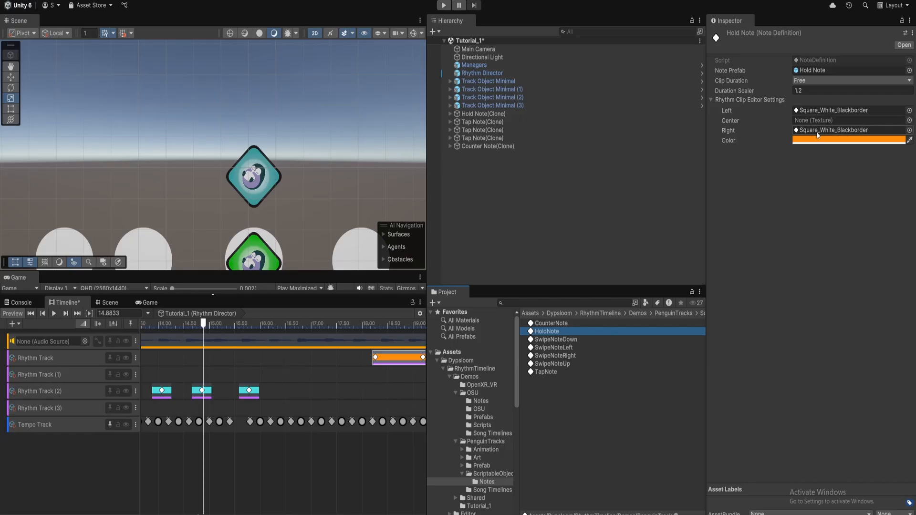
{"action": "middle_click_drag", "start_coordinate": [349, 389], "coordinate": [194, 389]}
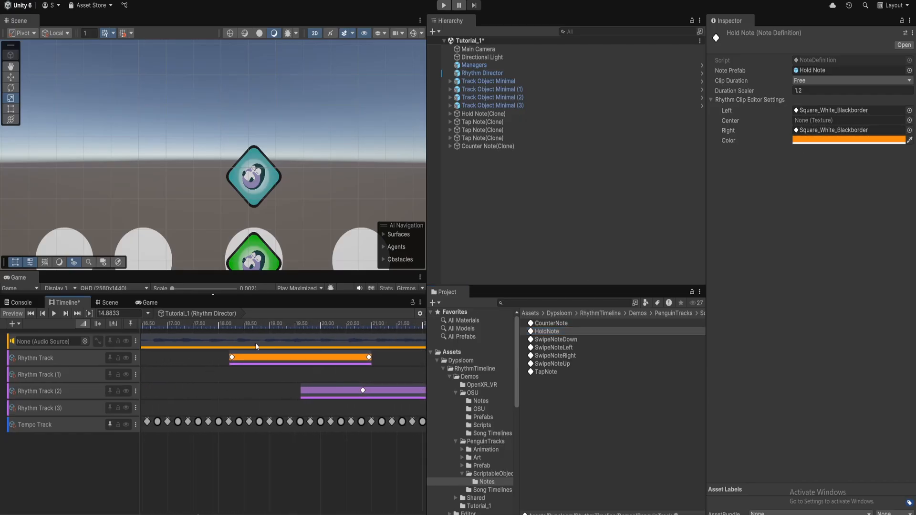
{"action": "left_click", "coordinate": [566, 349]}
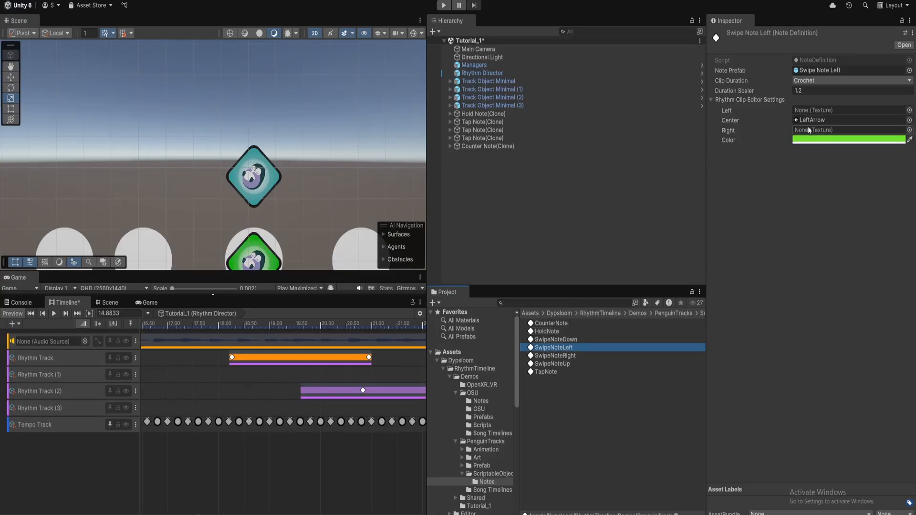
{"action": "left_click_drag", "start_coordinate": [555, 348], "coordinate": [264, 377]}
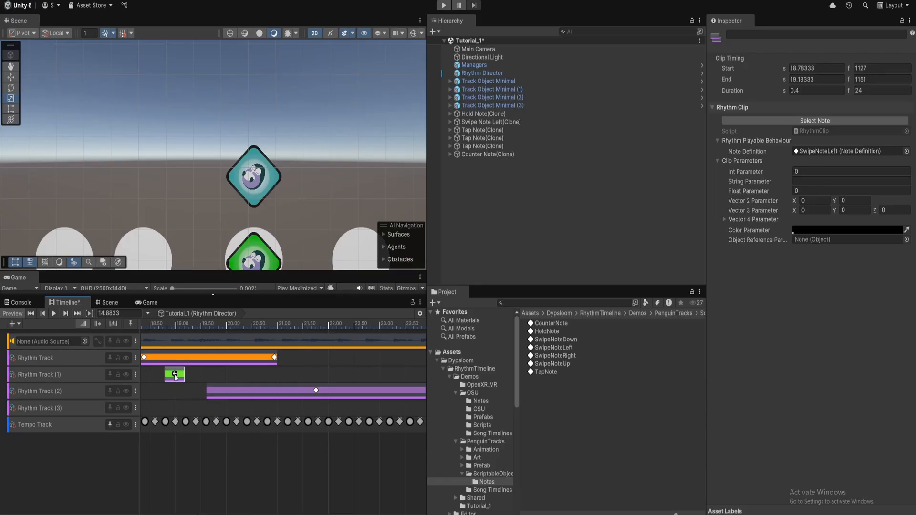
{"action": "key", "text": "Delete"}
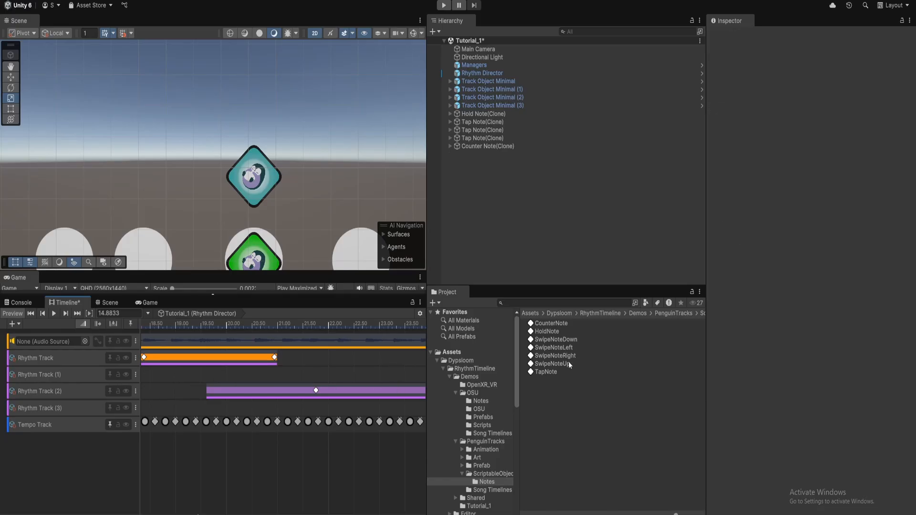
{"action": "left_click", "coordinate": [553, 364]}
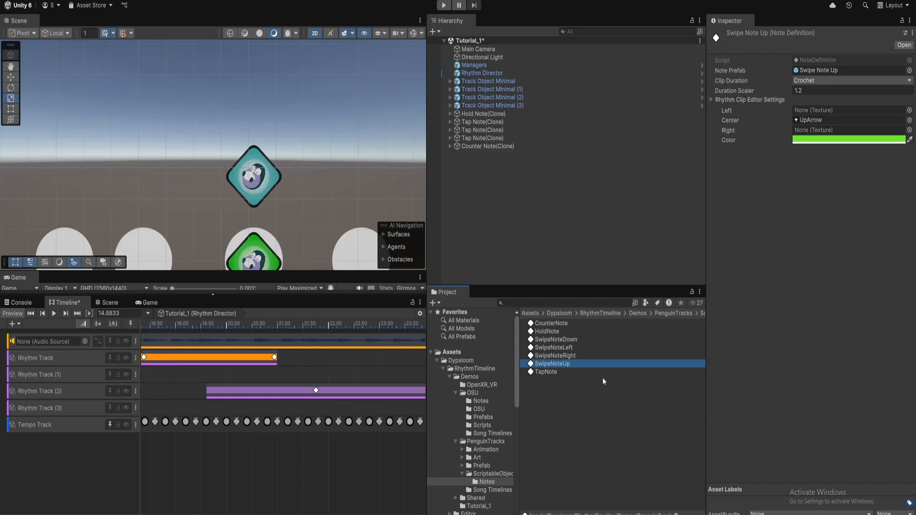
{"action": "left_click", "coordinate": [576, 373]}
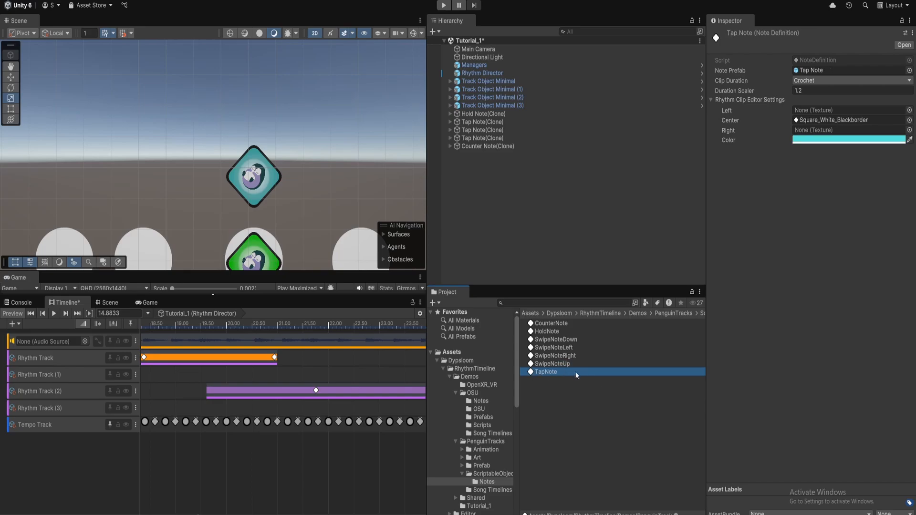
Open the Tap Note prefab, select its root, and edit TapNote.cs in the code editor
{"action": "double_click", "coordinate": [822, 73]}
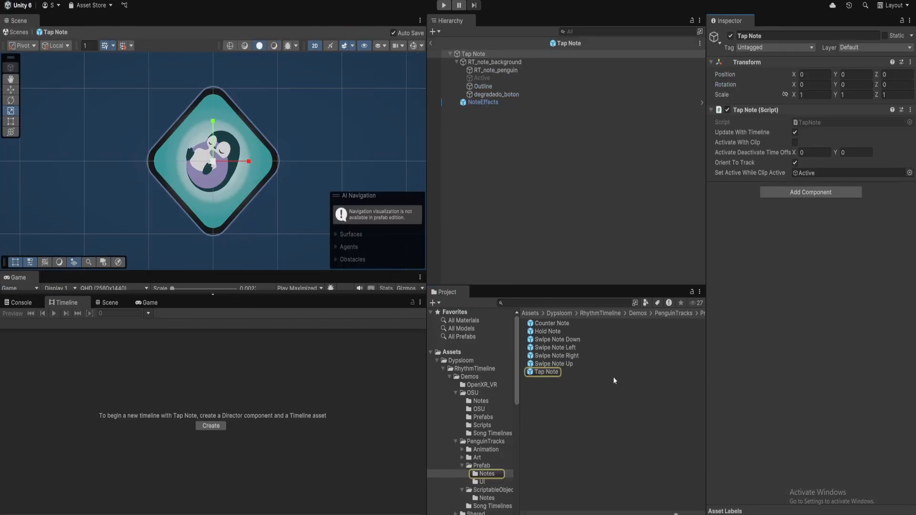
{"action": "left_click", "coordinate": [567, 375]}
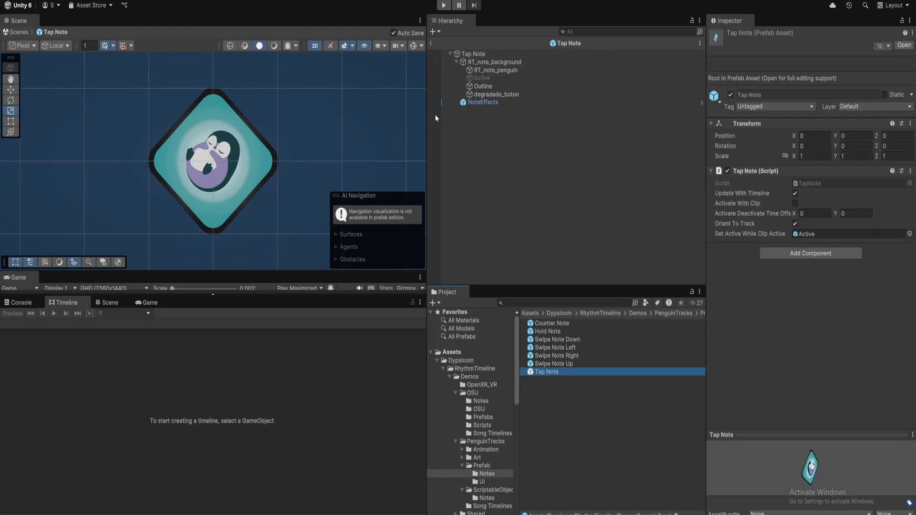
{"action": "left_click", "coordinate": [517, 55]}
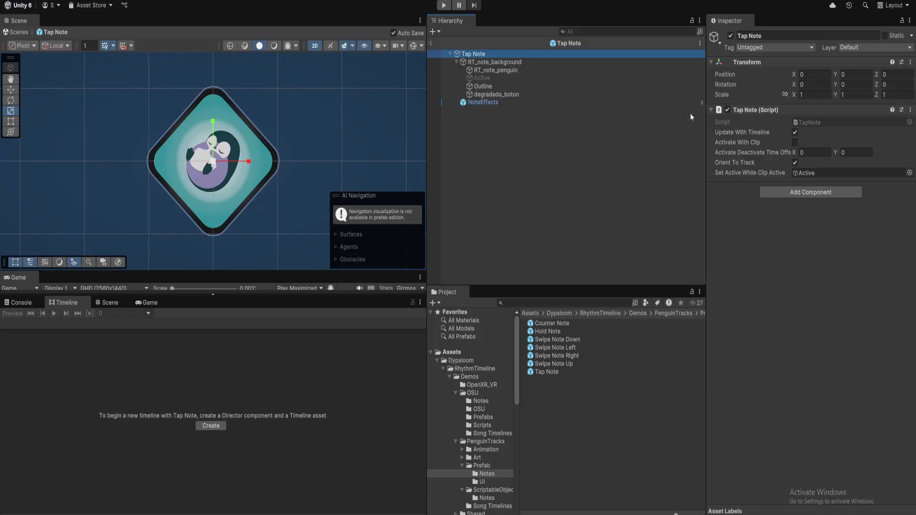
{"action": "right_click", "coordinate": [763, 112]}
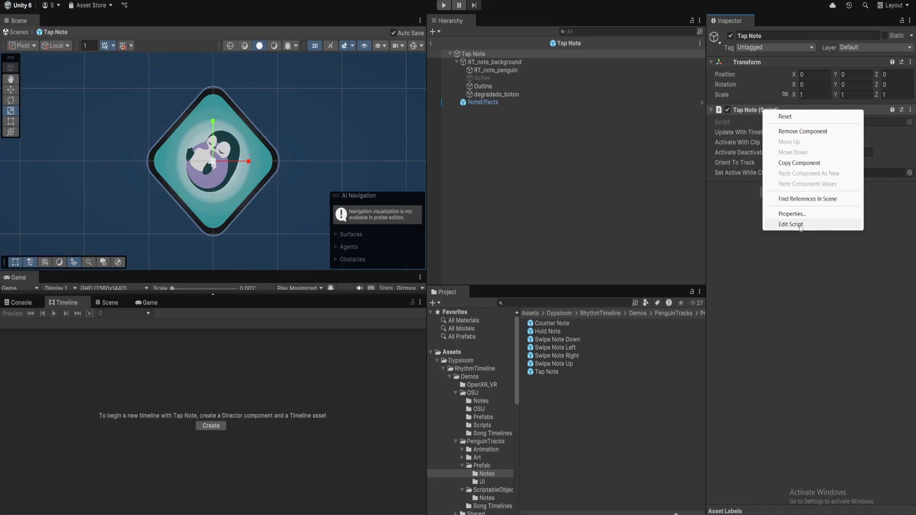
{"action": "left_click", "coordinate": [800, 225]}
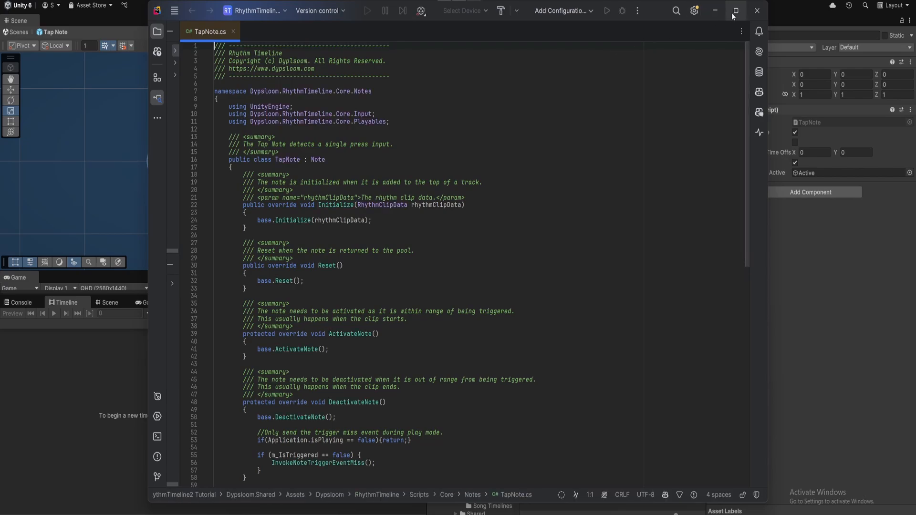
Read TapNote.cs in Rider, from the class declaration to the Initialize summary, then return to Unity
{"action": "left_click", "coordinate": [735, 12]}
{"action": "left_click", "coordinate": [170, 134]}
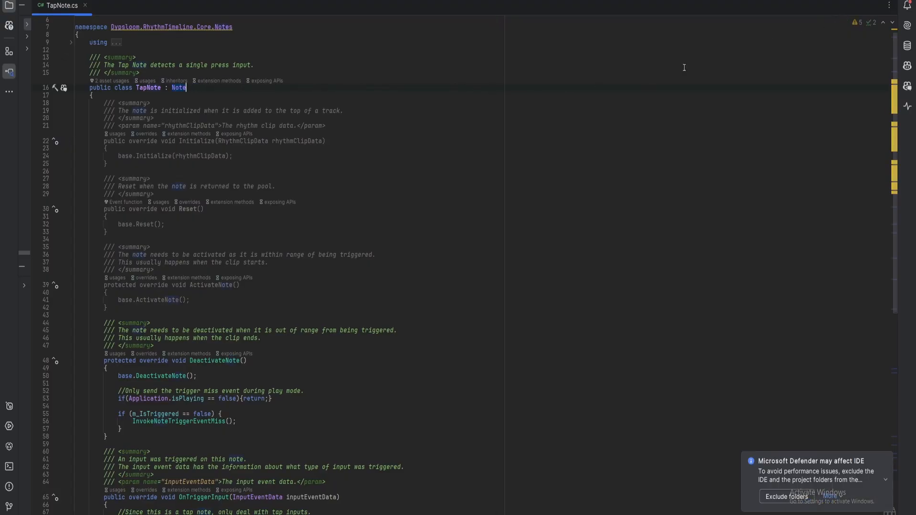
{"action": "left_click", "coordinate": [214, 101]}
{"action": "scroll", "coordinate": [214, 102], "scroll_direction": "down", "scroll_amount": 12}
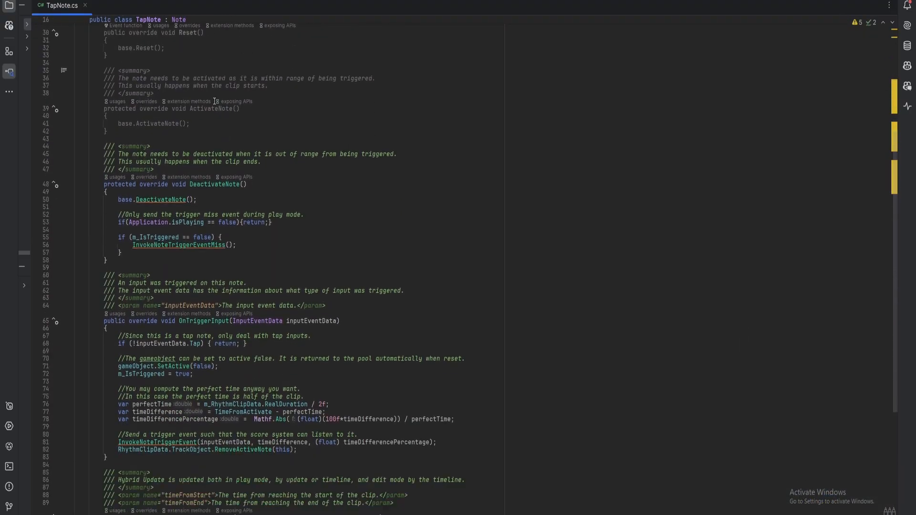
{"action": "scroll", "coordinate": [257, 103], "scroll_direction": "up", "scroll_amount": 12}
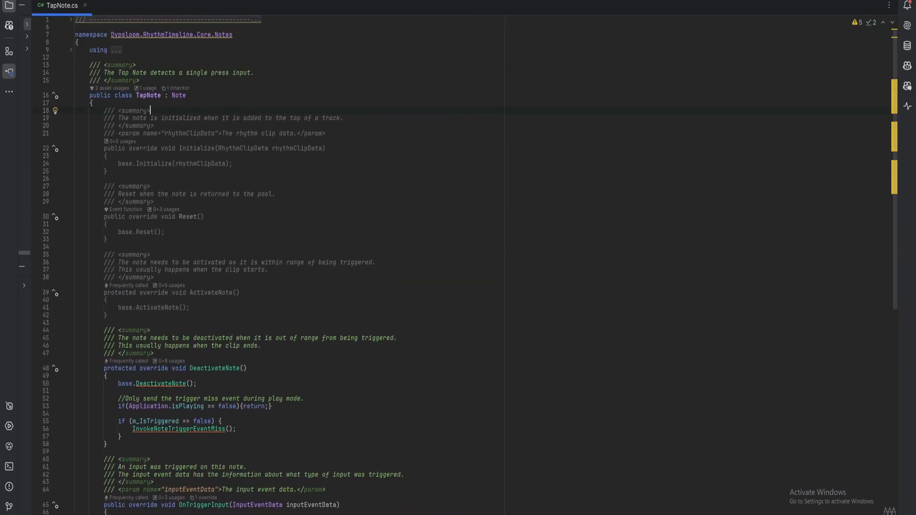
{"action": "left_click", "coordinate": [876, 0]}
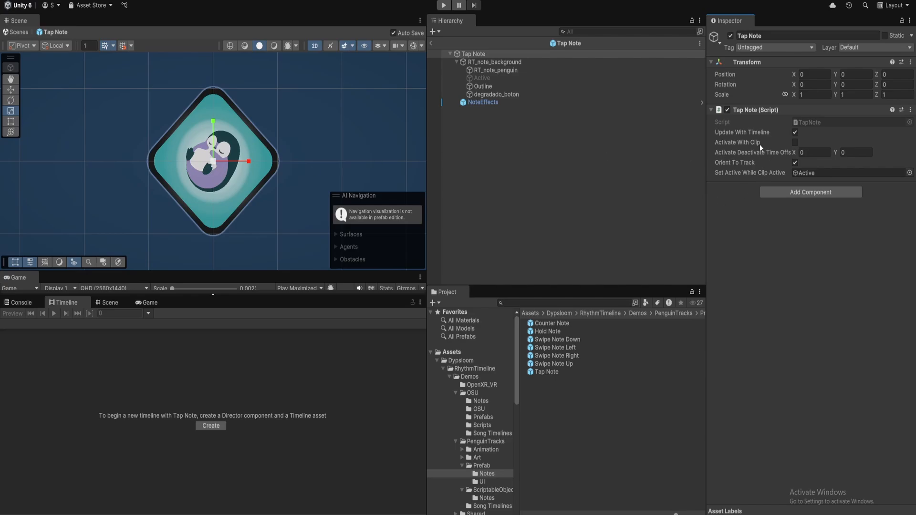
{"action": "mouse_move", "coordinate": [749, 135]}
{"action": "left_click", "coordinate": [432, 44]}
{"action": "left_click", "coordinate": [505, 57]}
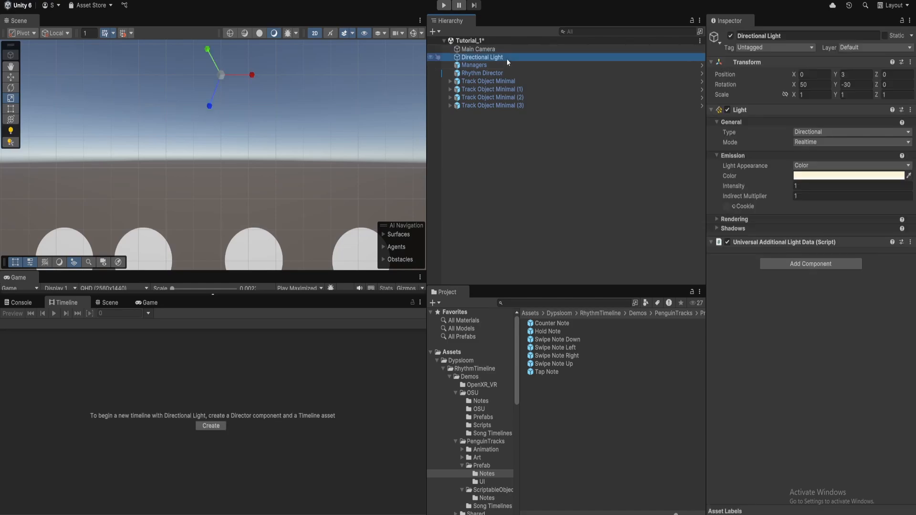
{"action": "left_click", "coordinate": [500, 50]}
{"action": "left_click", "coordinate": [493, 72]}
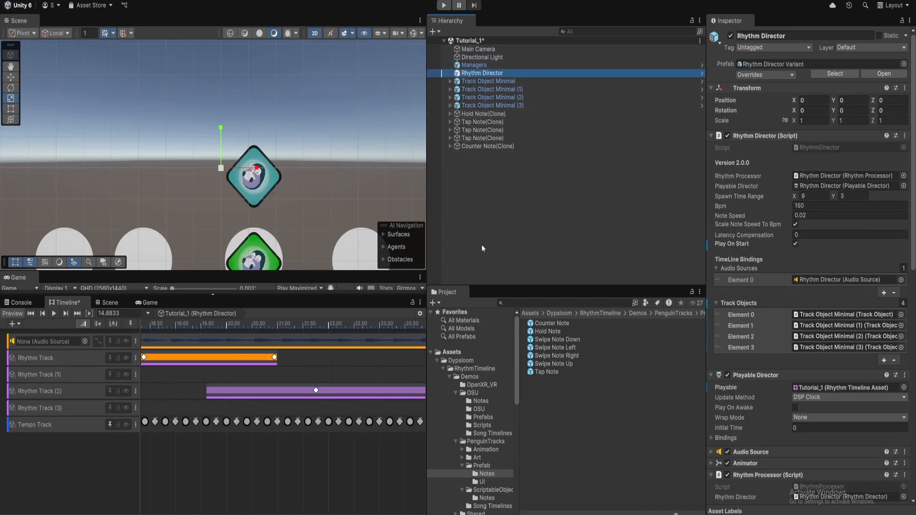
{"action": "middle_click_drag", "start_coordinate": [229, 509], "coordinate": [378, 496]}
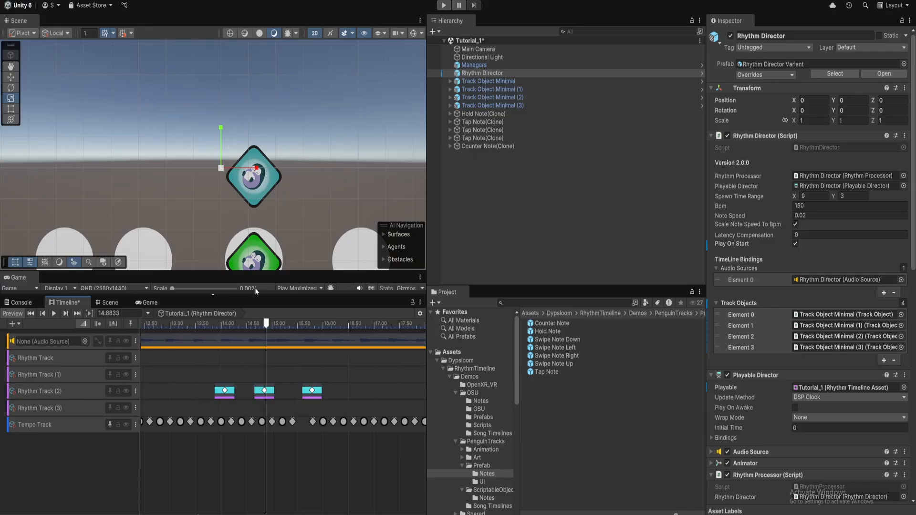
{"action": "mouse_move", "coordinate": [266, 326]}
{"action": "left_mouse_down"}
{"action": "mouse_move", "coordinate": [178, 331]}
{"action": "mouse_move", "coordinate": [255, 339]}
{"action": "left_mouse_up"}
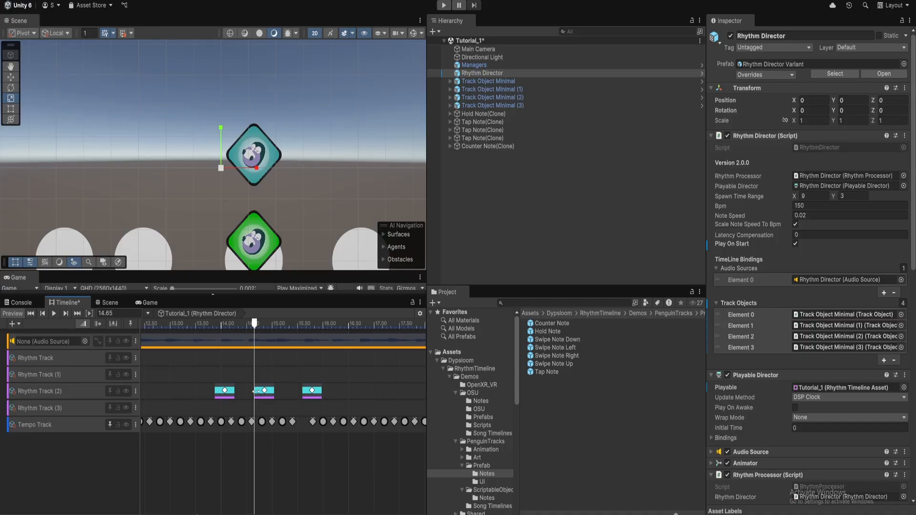
{"action": "middle_click_drag", "start_coordinate": [255, 252], "coordinate": [265, 180]}
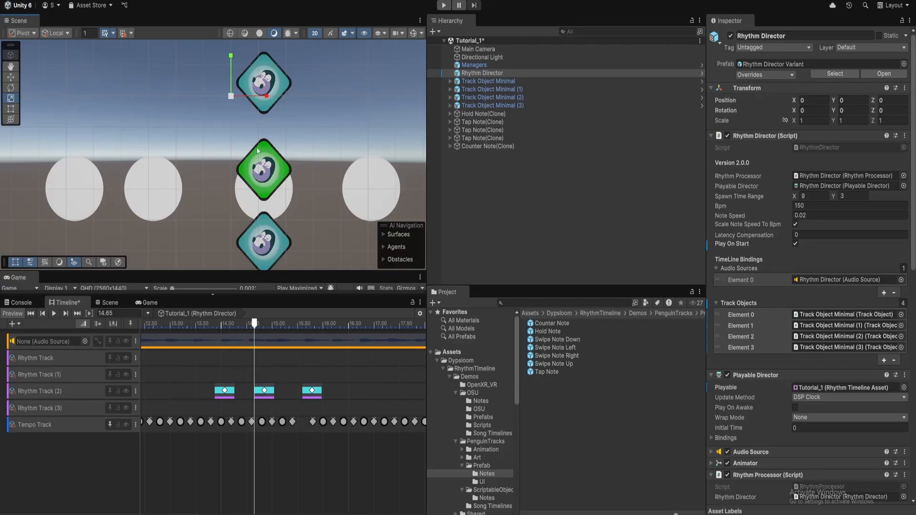
{"action": "left_click_drag", "start_coordinate": [255, 327], "coordinate": [273, 325]}
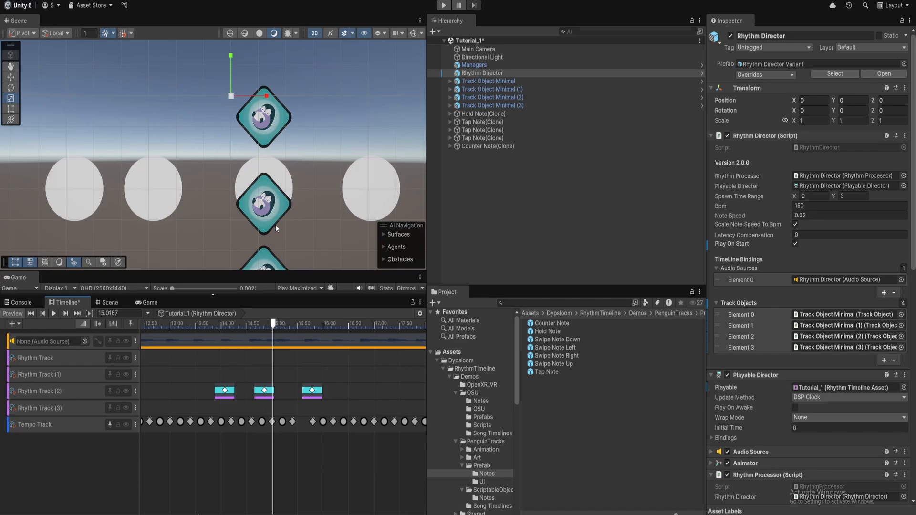
{"action": "mouse_move", "coordinate": [273, 326]}
{"action": "left_mouse_down"}
{"action": "mouse_move", "coordinate": [241, 326]}
{"action": "mouse_move", "coordinate": [274, 325]}
{"action": "left_mouse_up"}
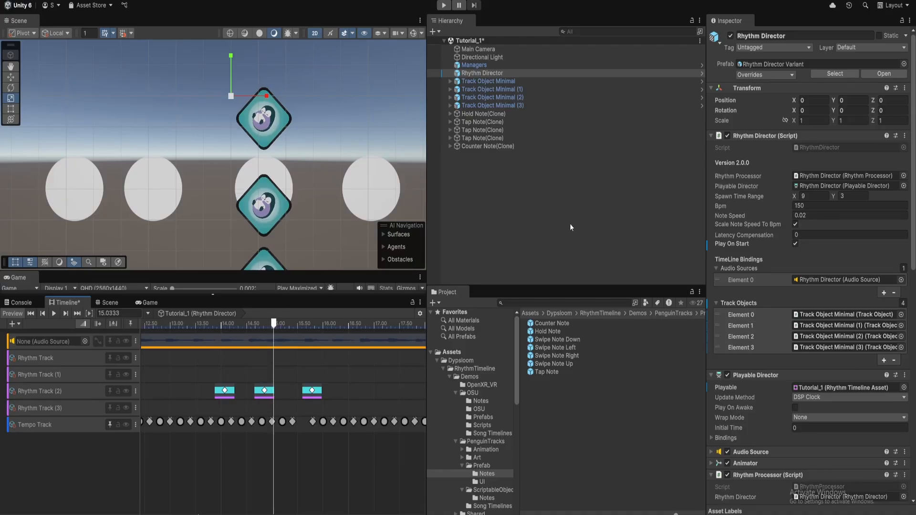
{"action": "double_click", "coordinate": [553, 373]}
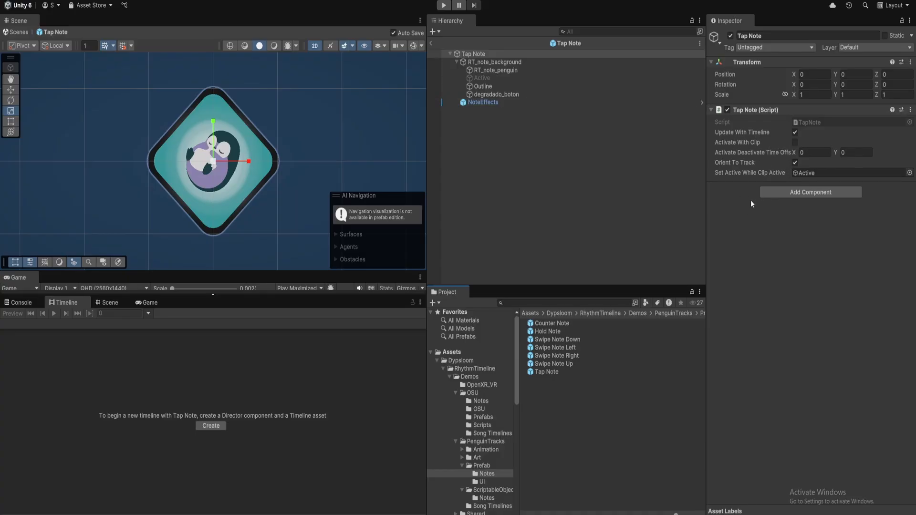
Select the Tap Note's NoteEffects child to show its On Note Triggered Puff Particle Effect spawn
{"action": "mouse_move", "coordinate": [733, 162]}
{"action": "left_click", "coordinate": [497, 103]}
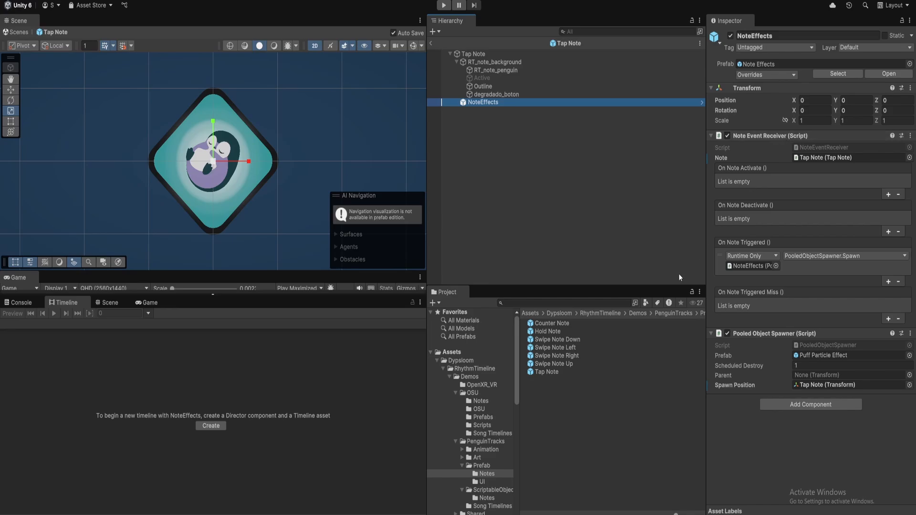
{"action": "left_click", "coordinate": [589, 303]}
{"action": "type", "text": "event"}
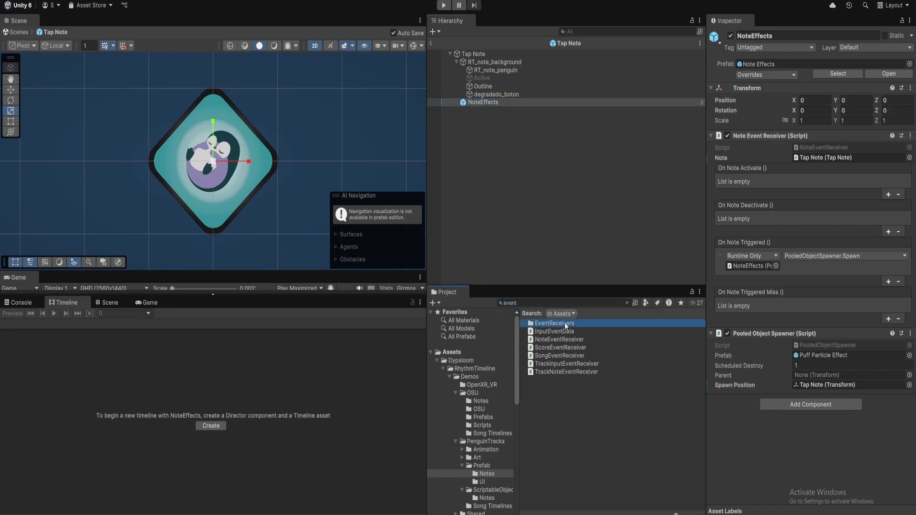
{"action": "double_click", "coordinate": [565, 323]}
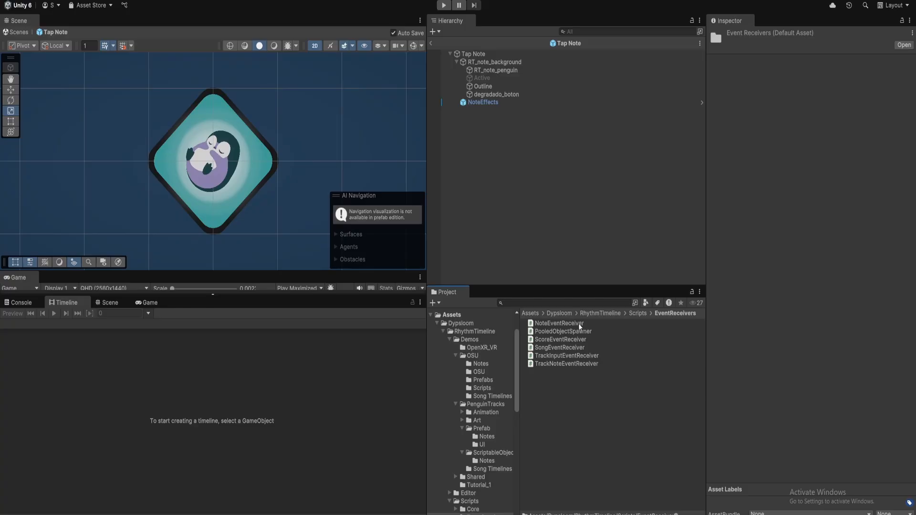
{"action": "left_click", "coordinate": [580, 326]}
{"action": "left_click", "coordinate": [594, 340]}
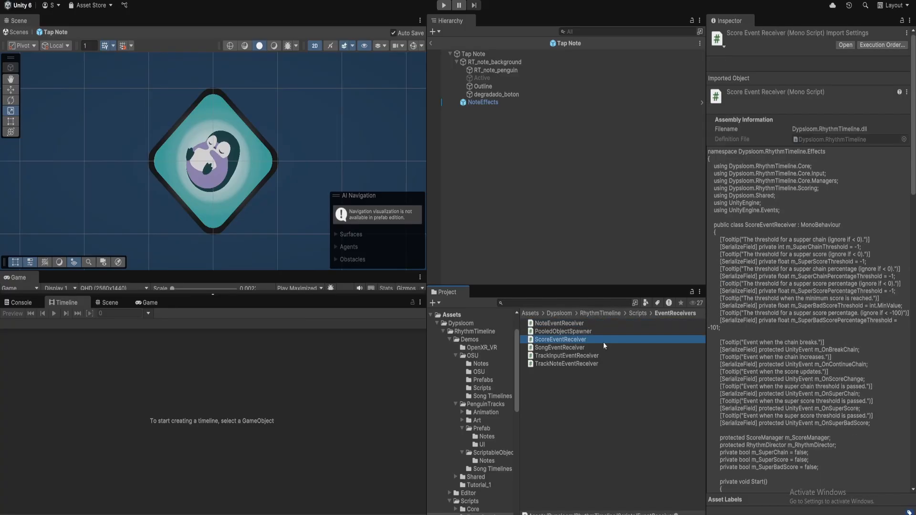
{"action": "left_click", "coordinate": [561, 348]}
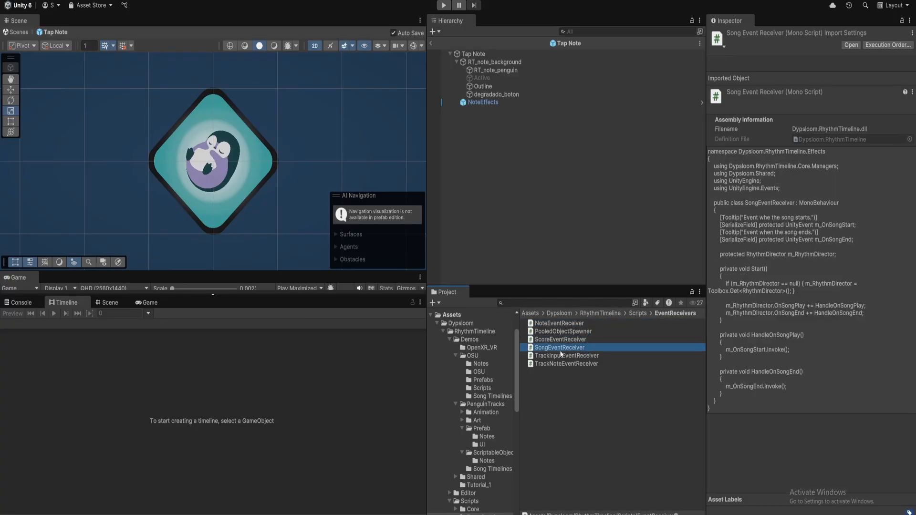
{"action": "left_click", "coordinate": [577, 357]}
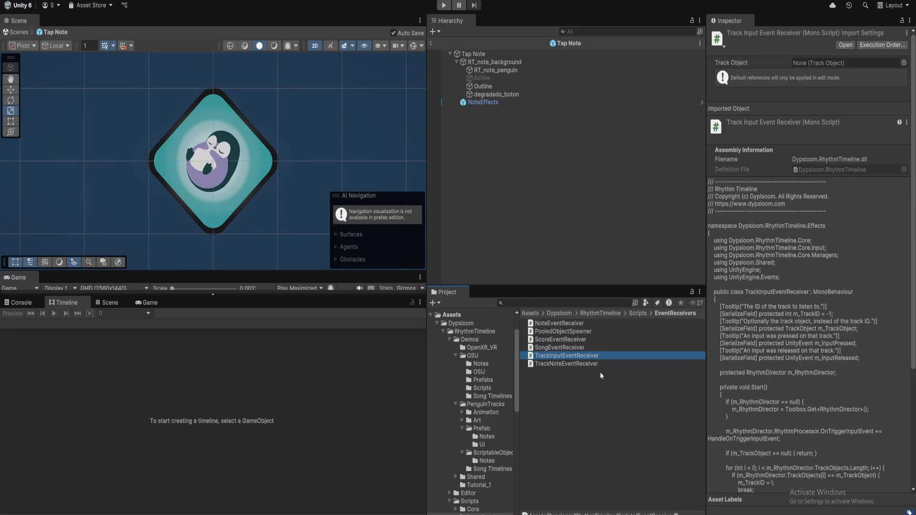
{"action": "left_click", "coordinate": [580, 363]}
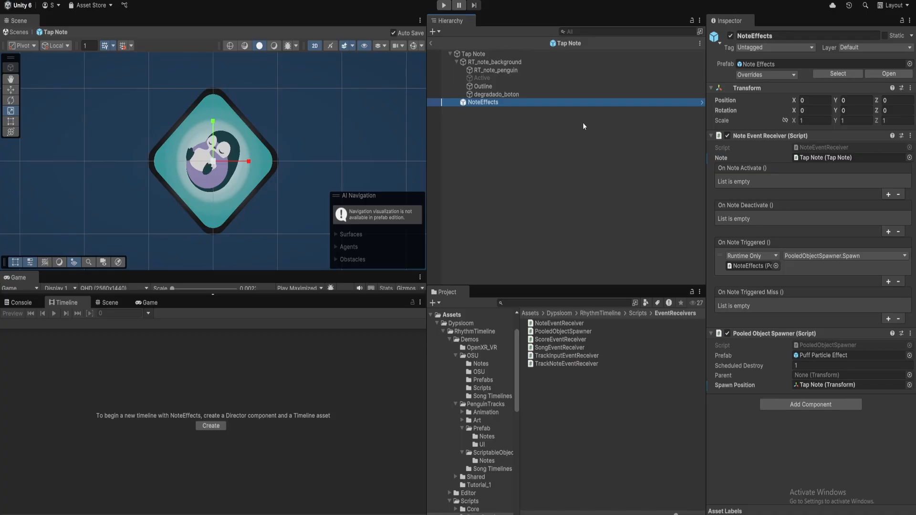
Open the Hold Note prefab and inspect its NoteEffects components
{"action": "left_click", "coordinate": [574, 44]}
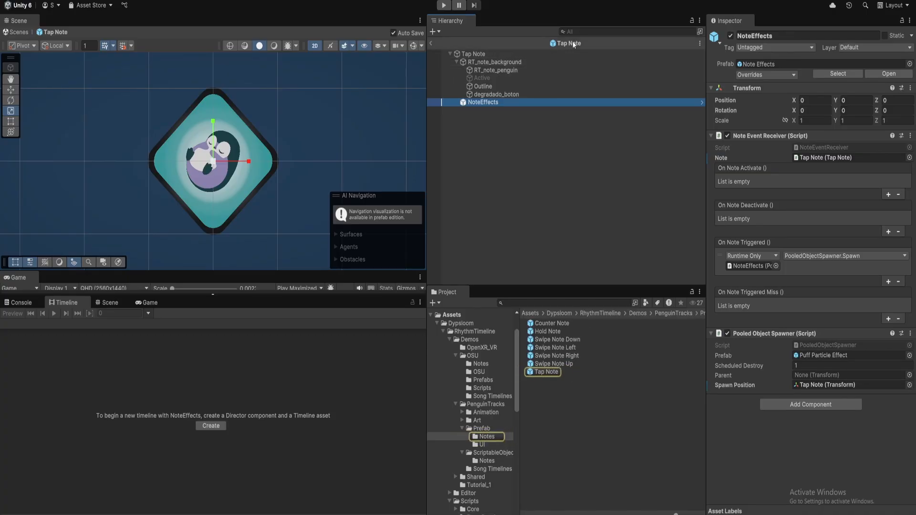
{"action": "double_click", "coordinate": [560, 333]}
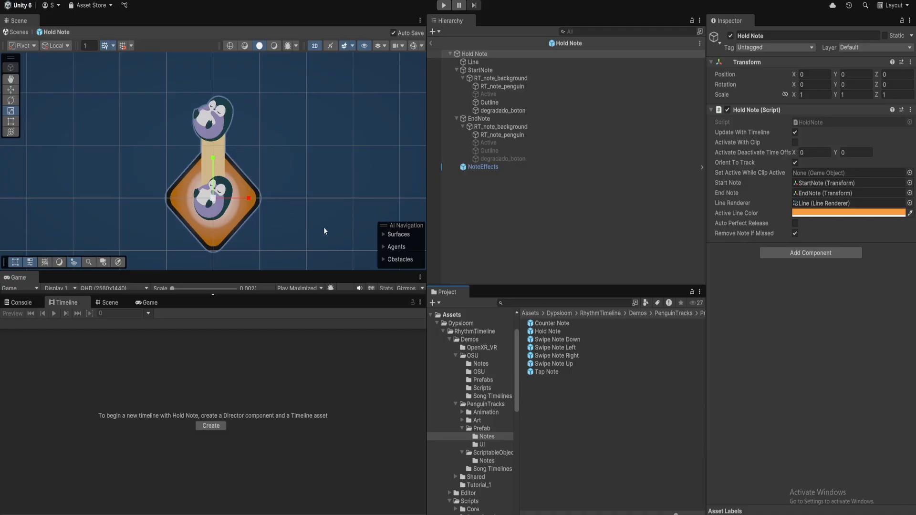
{"action": "left_click", "coordinate": [505, 168]}
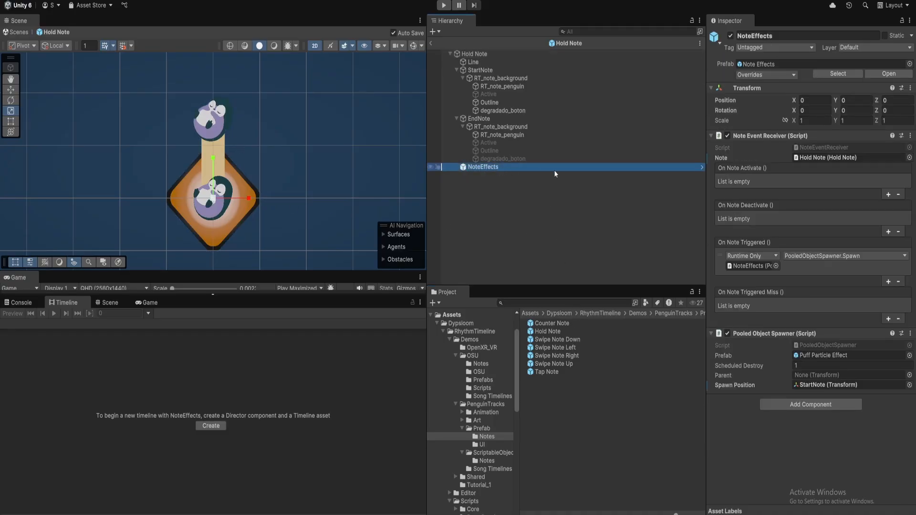
Open Swipe Note Down and confirm swipe direction 0, -1 with angle tolerance 30
{"action": "double_click", "coordinate": [569, 340]}
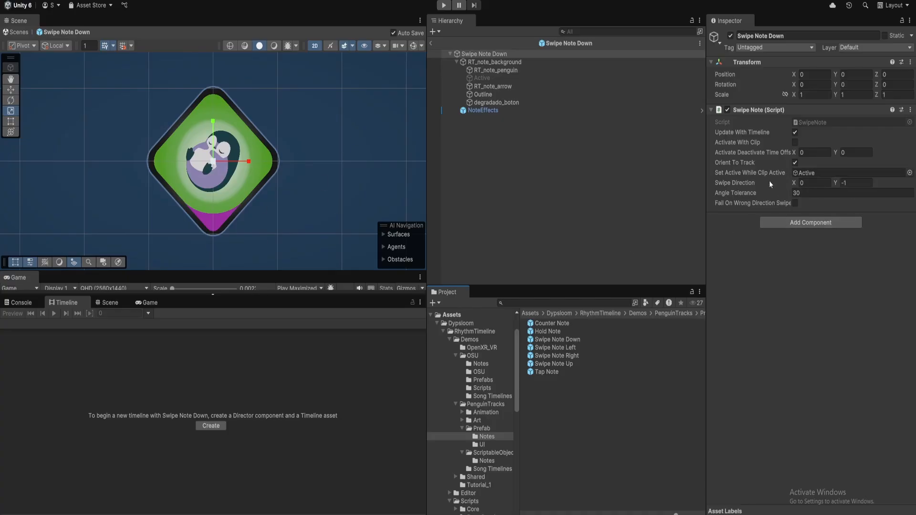
{"action": "left_click", "coordinate": [841, 183]}
{"action": "left_click", "coordinate": [800, 192]}
{"action": "key", "text": "Return"}
Open the Hold Note, Counter Note and Tap Note prefabs, then scrub the Timeline near 14.88 seconds
{"action": "double_click", "coordinate": [561, 330]}
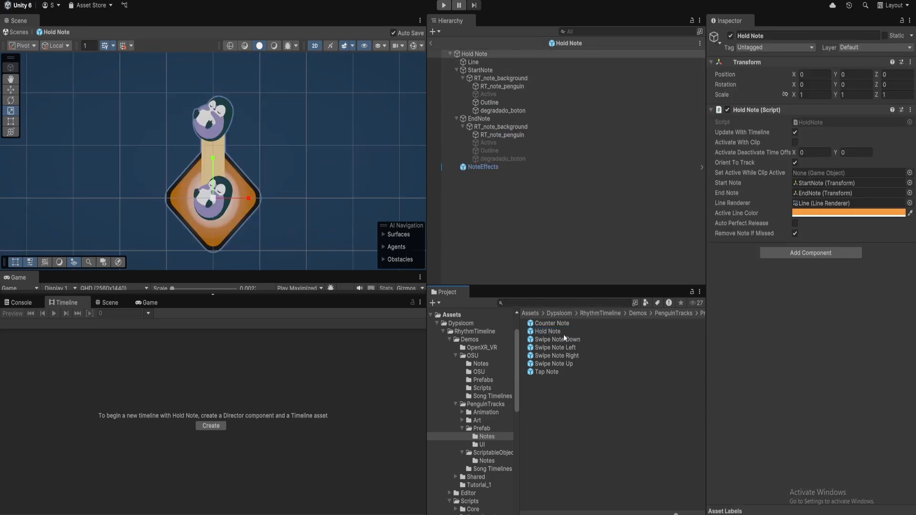
{"action": "double_click", "coordinate": [568, 323]}
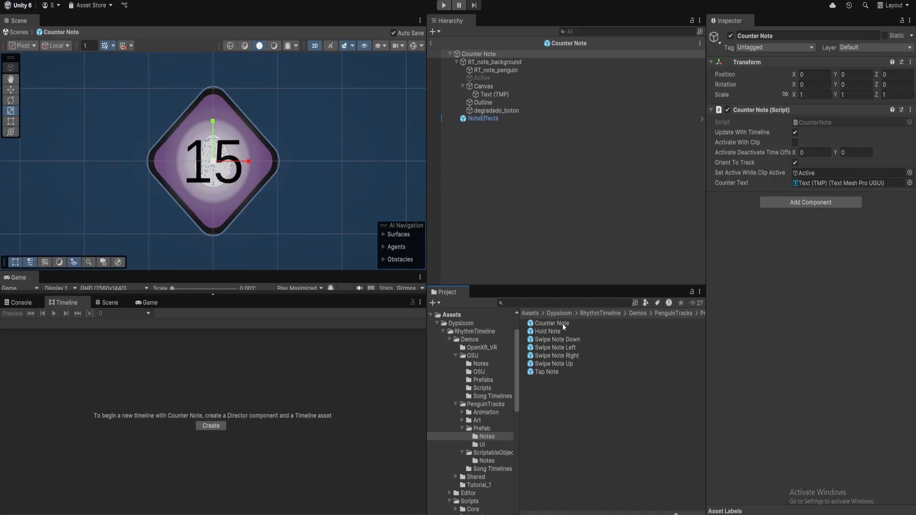
{"action": "left_click", "coordinate": [559, 390]}
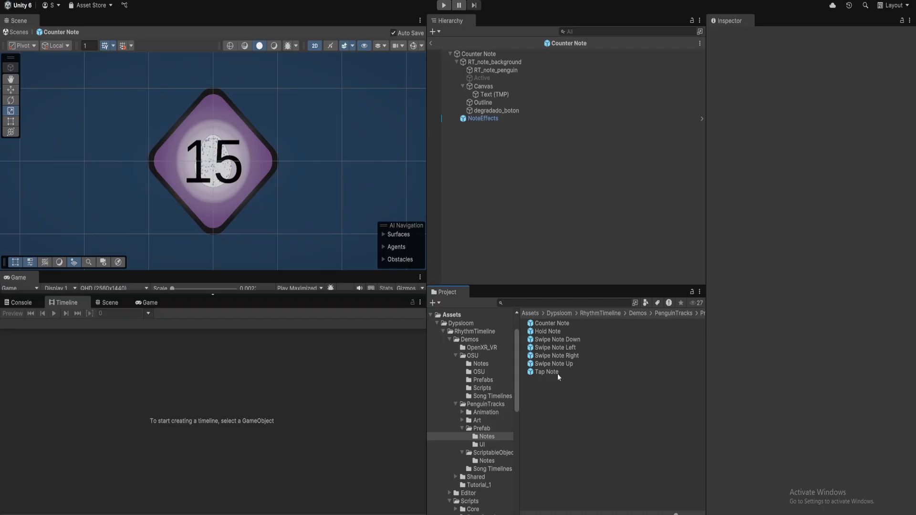
{"action": "left_click", "coordinate": [553, 324]}
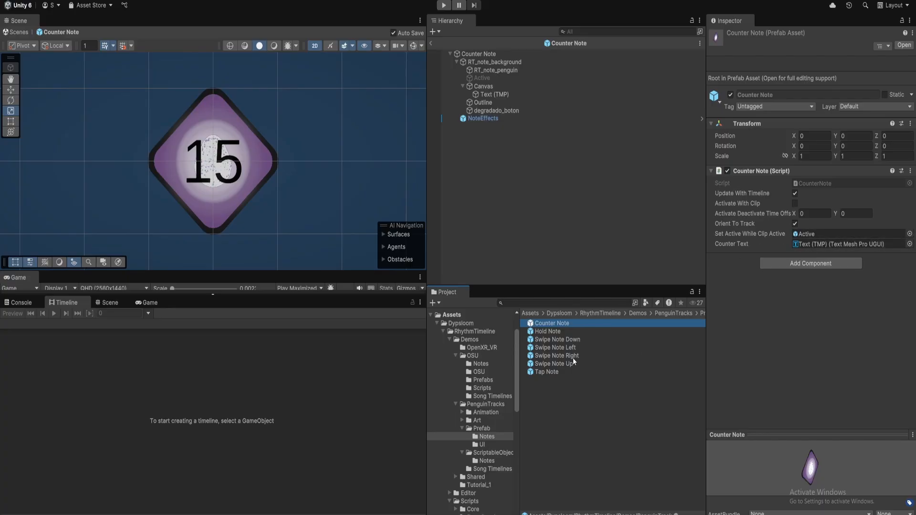
{"action": "double_click", "coordinate": [556, 373]}
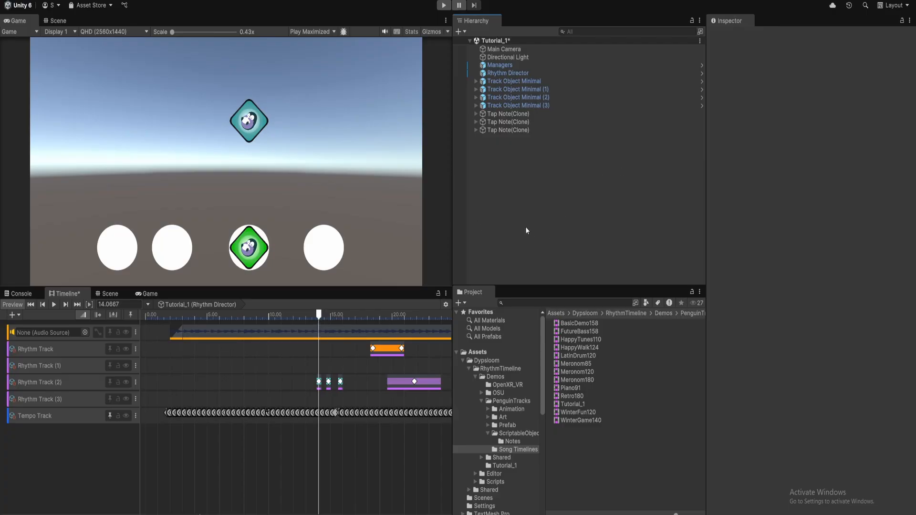
{"action": "mouse_move", "coordinate": [319, 315]}
{"action": "left_mouse_down"}
{"action": "mouse_move", "coordinate": [297, 316]}
{"action": "mouse_move", "coordinate": [329, 316]}
{"action": "left_mouse_up"}
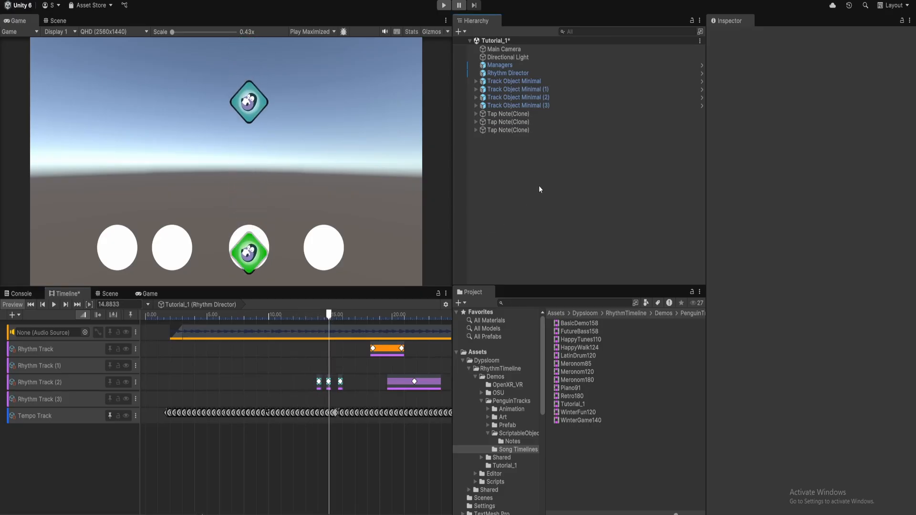